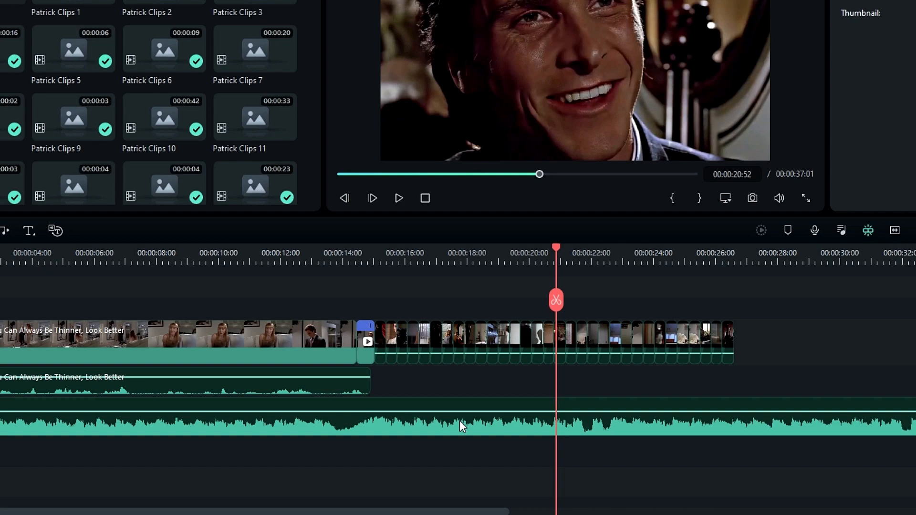
Run Beat Detection on the music clip and play back the section from about 00:00:18 to check the markers
left_click(458, 421)
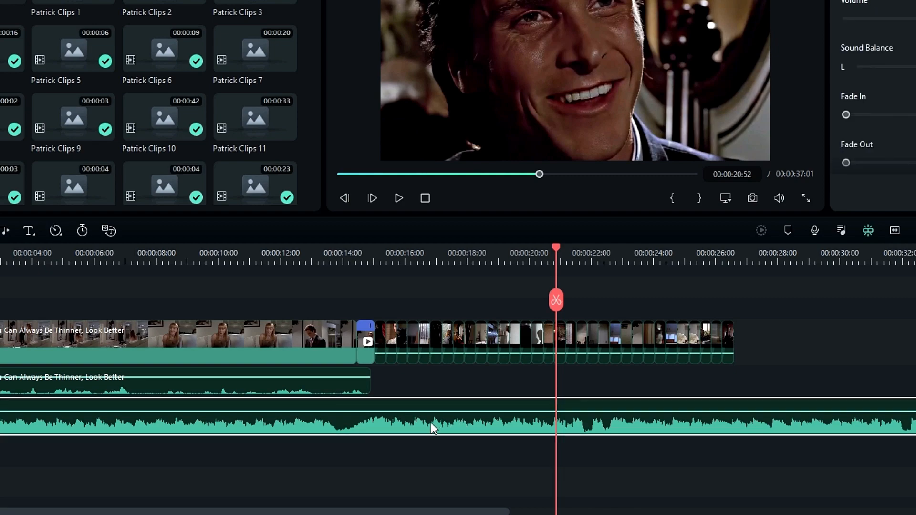
right_click(431, 423)
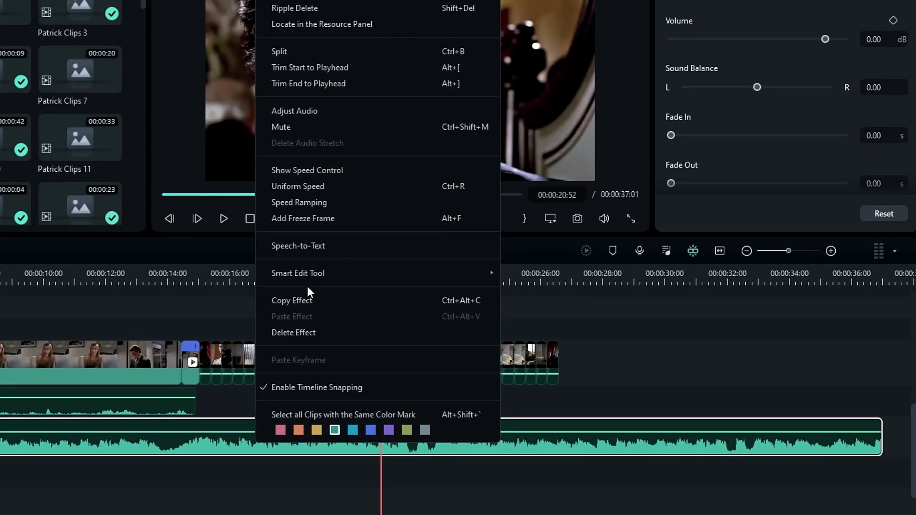
mouse_move(486, 258)
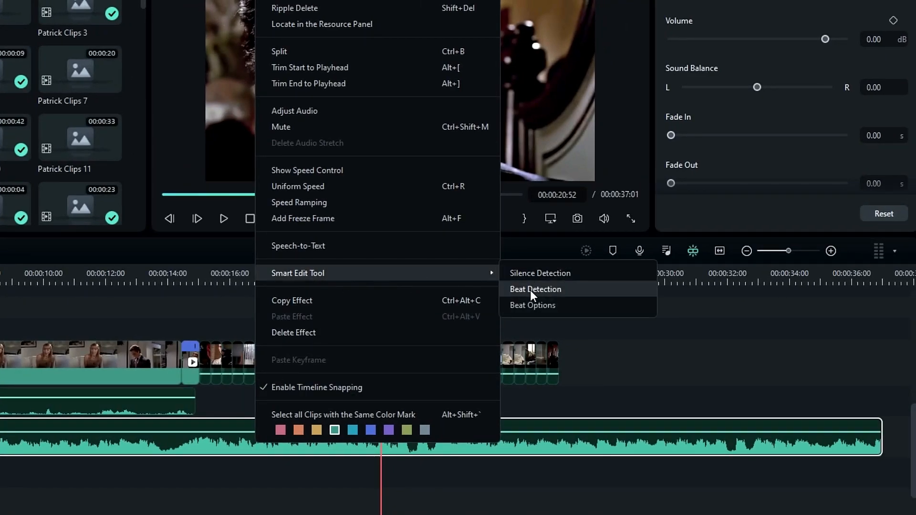
left_click(546, 288)
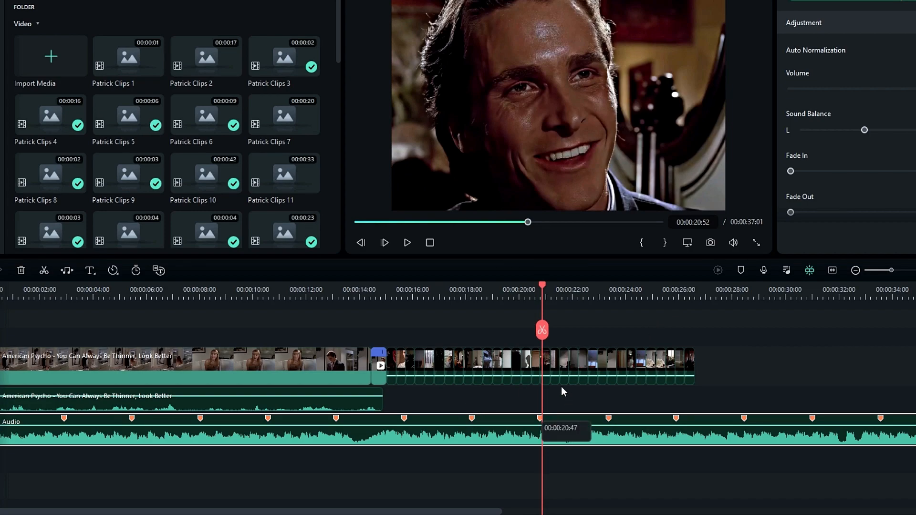
left_click(463, 291)
key("space")
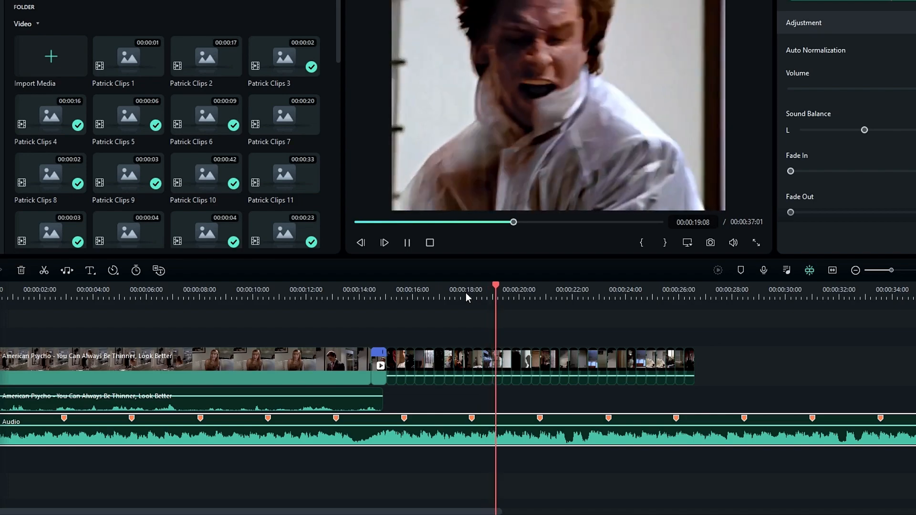
key("space")
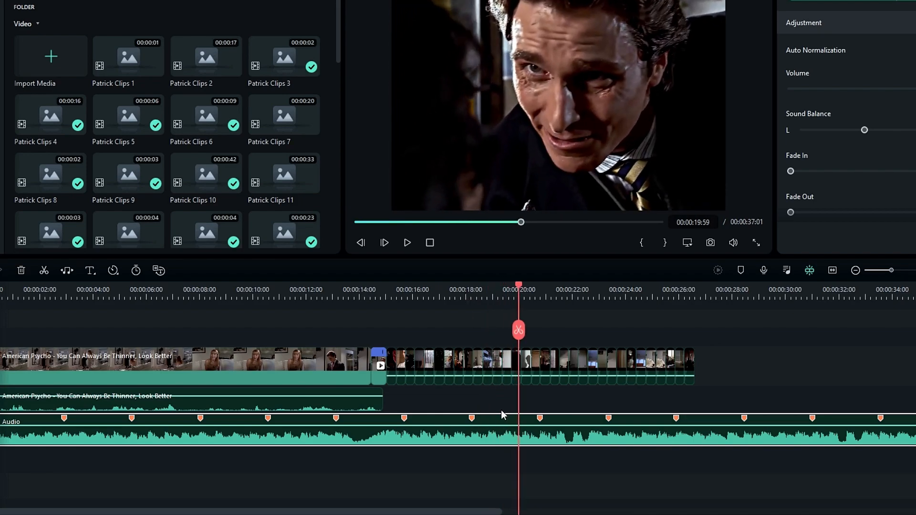
Set the music clip's beat options to model beats1 with a highlight every 1 beat, and play the montage start from about 00:00:15:32
right_click(443, 435)
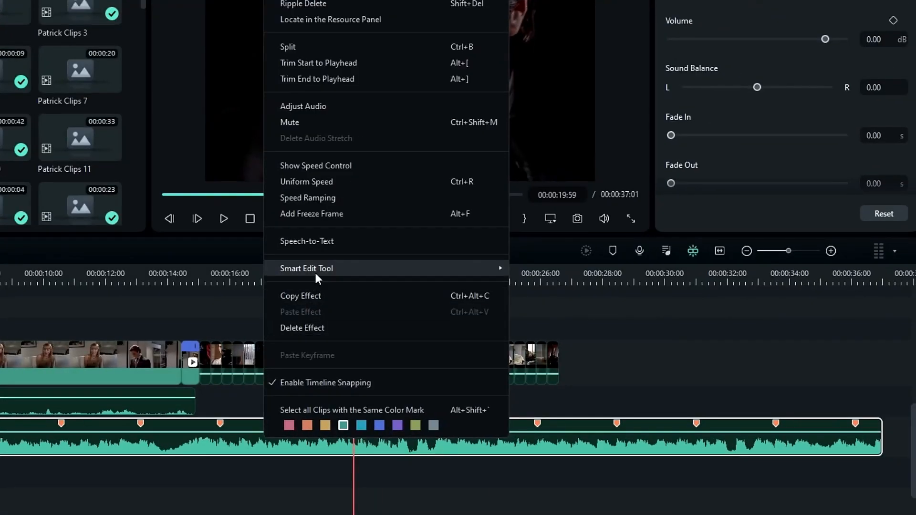
mouse_move(489, 289)
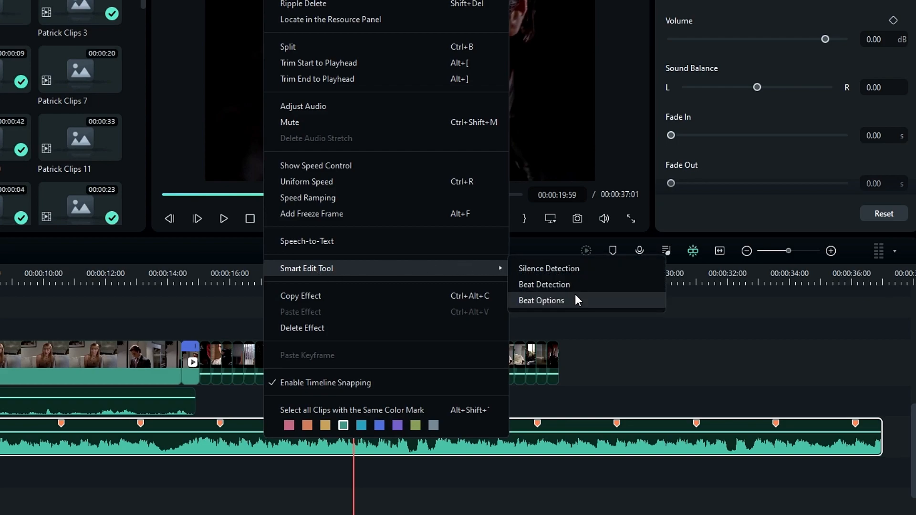
left_click(541, 300)
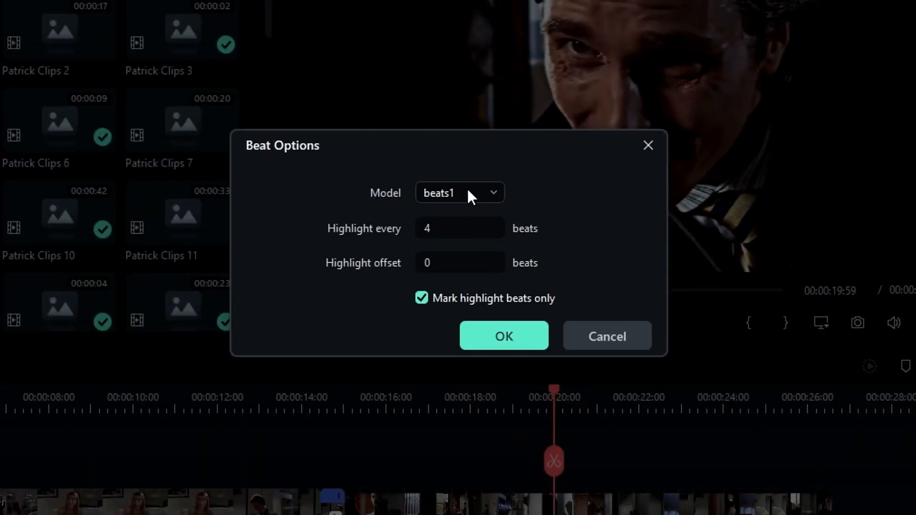
left_click(470, 196)
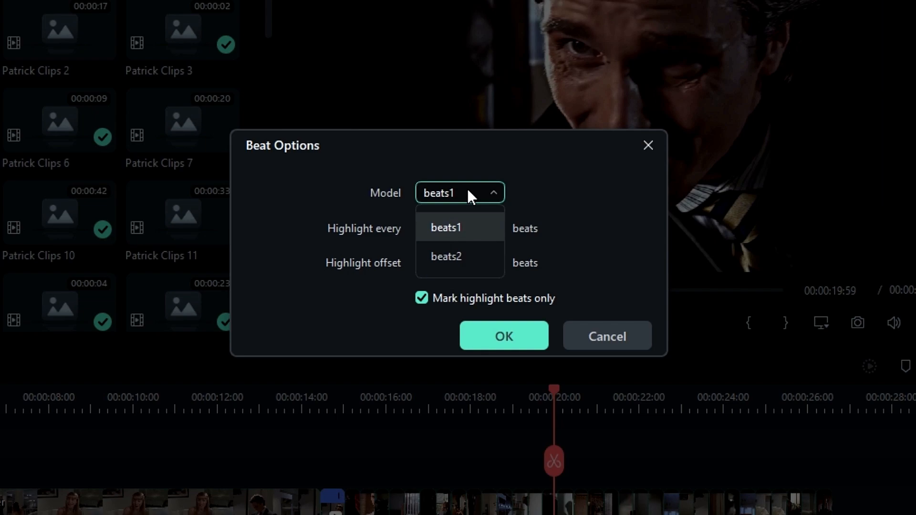
left_click(470, 227)
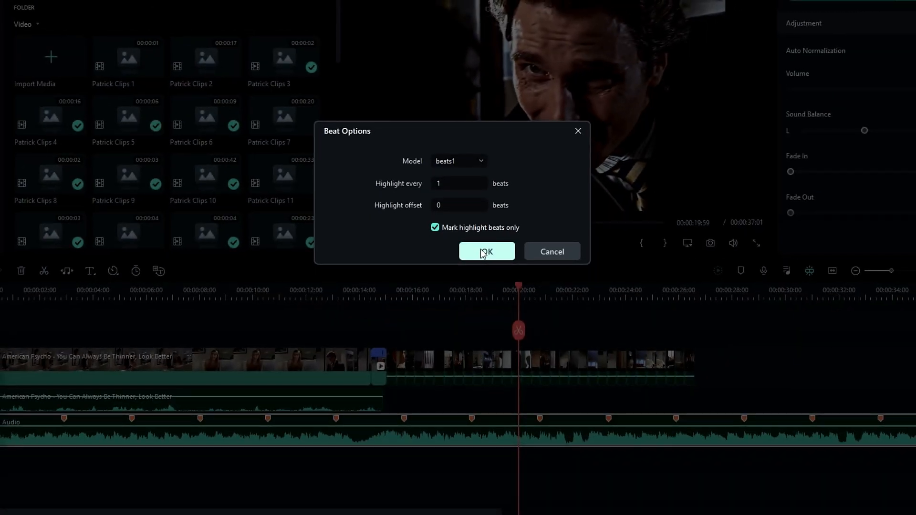
left_click(504, 336)
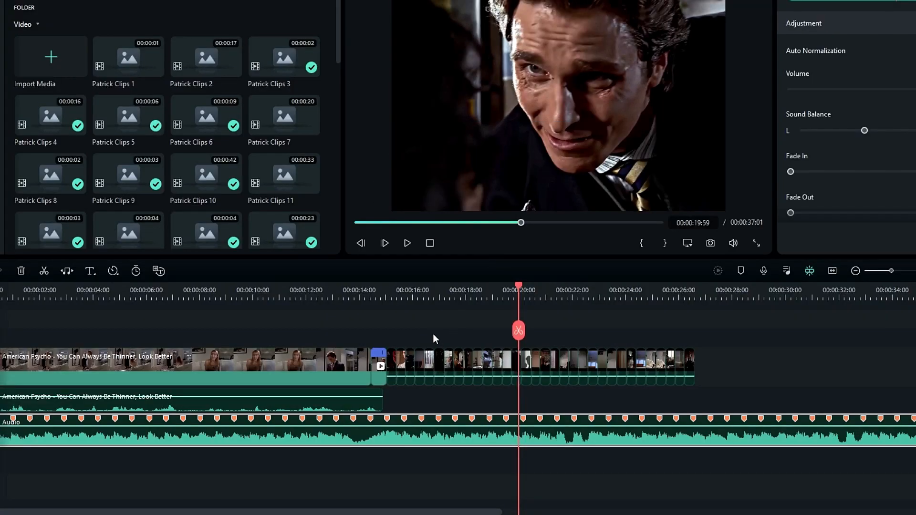
left_click_drag(407, 293, 400, 289)
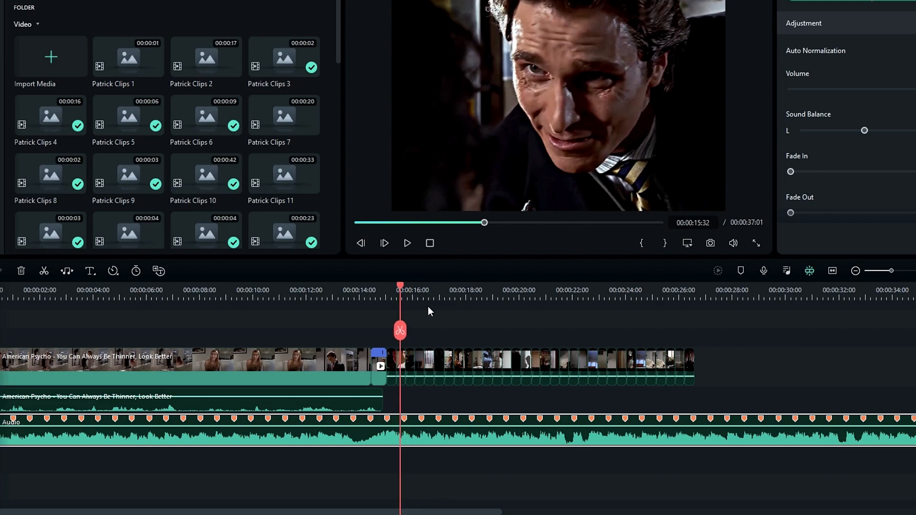
key("space")
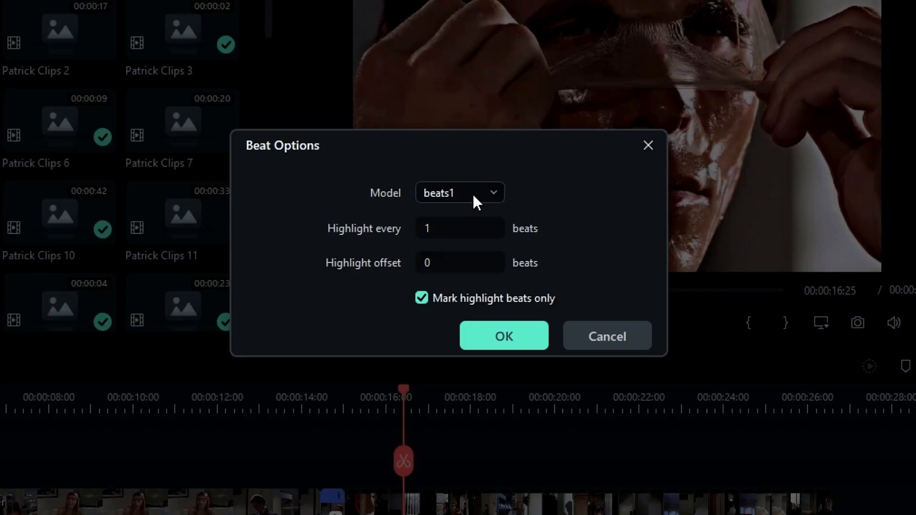
left_click(475, 197)
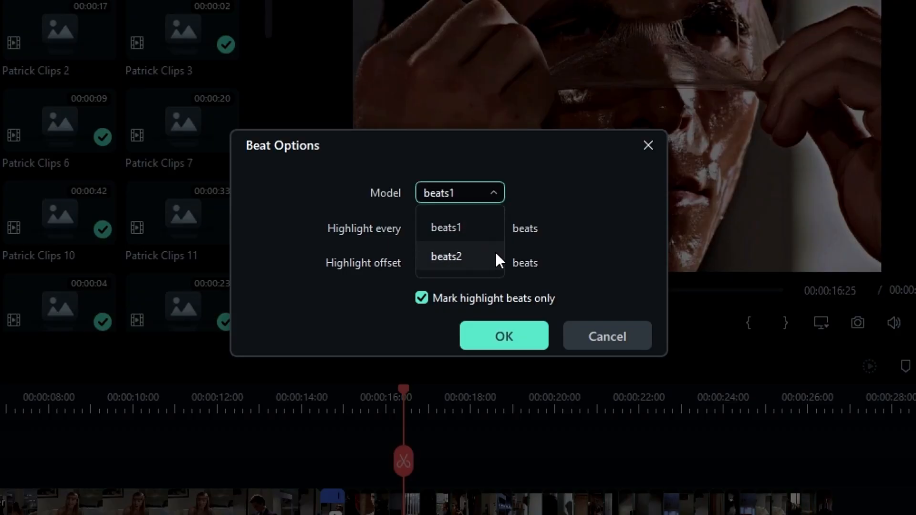
left_click(614, 333)
left_click(615, 333)
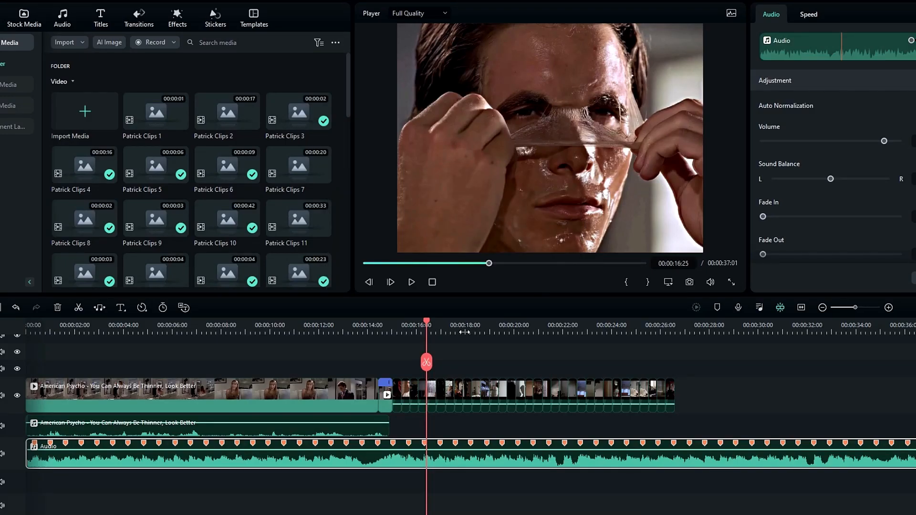
Select all montage clips after the slowed 0.40x clip and shift them together so Patrick Clips 8 starts on the nearest beat marker
left_click_drag(430, 325, 400, 325)
left_click_drag(412, 327, 682, 329)
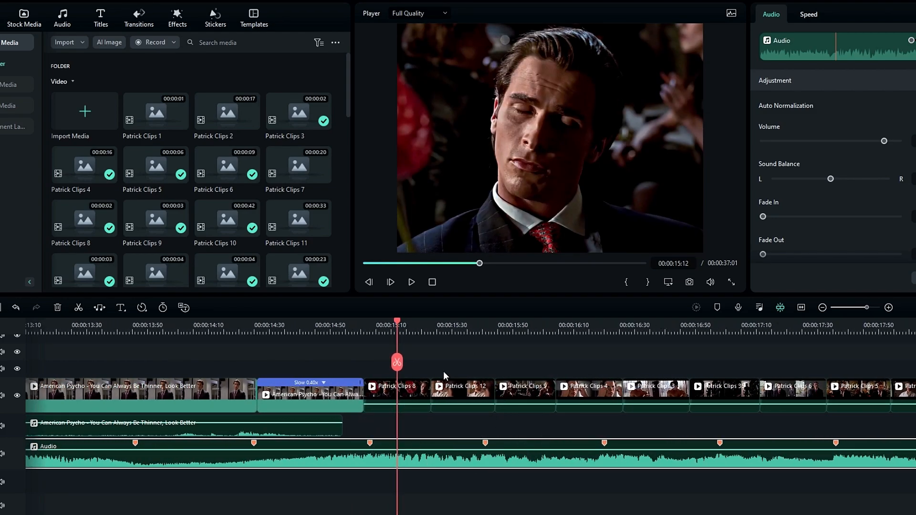
left_click_drag(488, 319, 286, 314)
left_click_drag(803, 351, 401, 426)
left_click_drag(443, 327, 540, 329)
left_click_drag(412, 387, 426, 389)
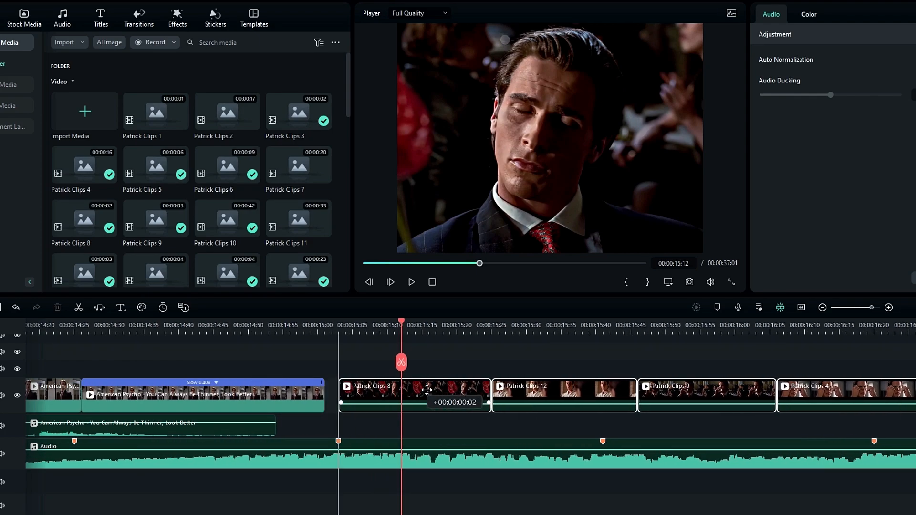
Apply a customized speed ramp to Patrick Clips 8, lowering its inner points to about 0.5x so the clip reaches the following beat marker
left_click(451, 393)
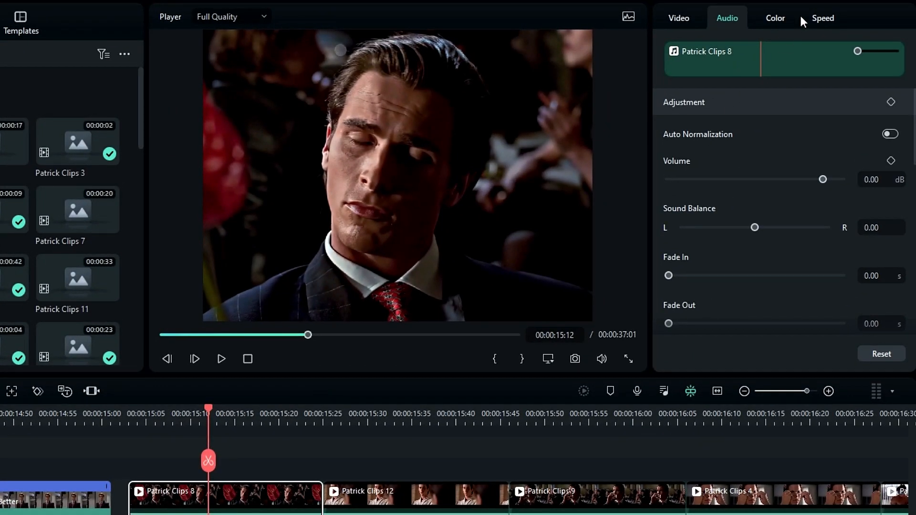
left_click(816, 19)
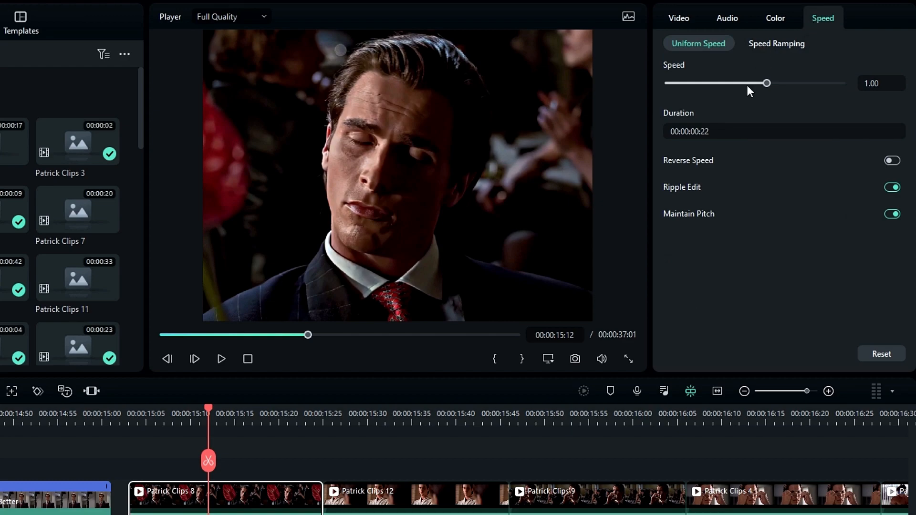
left_click(771, 43)
left_click(732, 86)
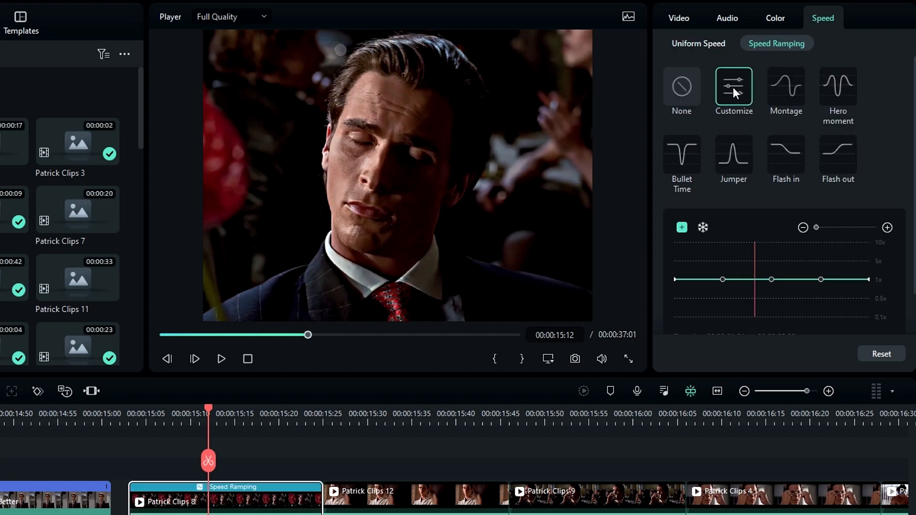
scroll(755, 253, "down", 1)
left_click_drag(721, 233, 709, 251)
left_click_drag(771, 232, 840, 252)
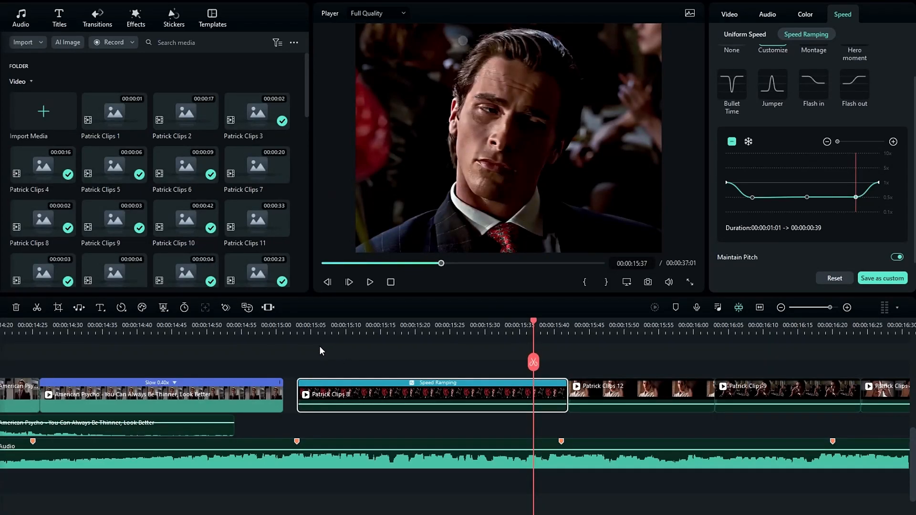
Play back Patrick Clips 8 from its start to check the speed ramp against the beat markers
left_click_drag(303, 325, 290, 325)
key("space")
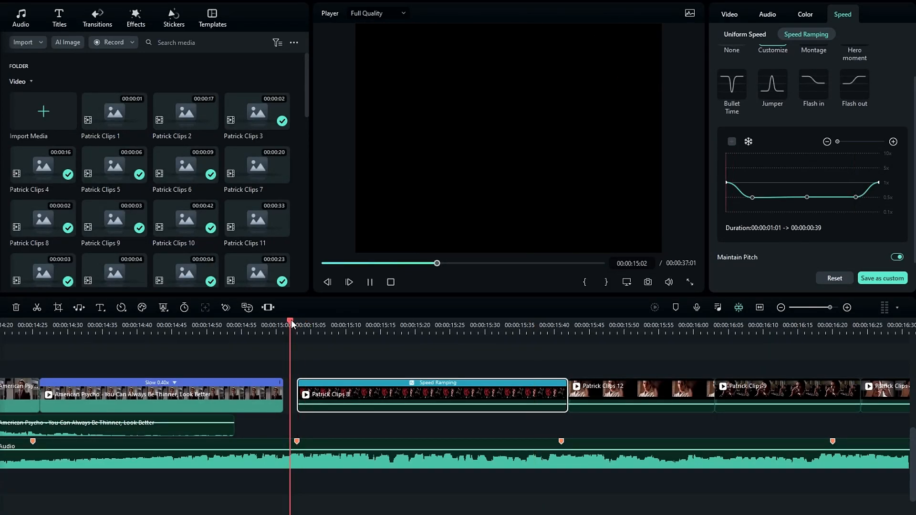
key("space")
left_click(312, 325)
key("space")
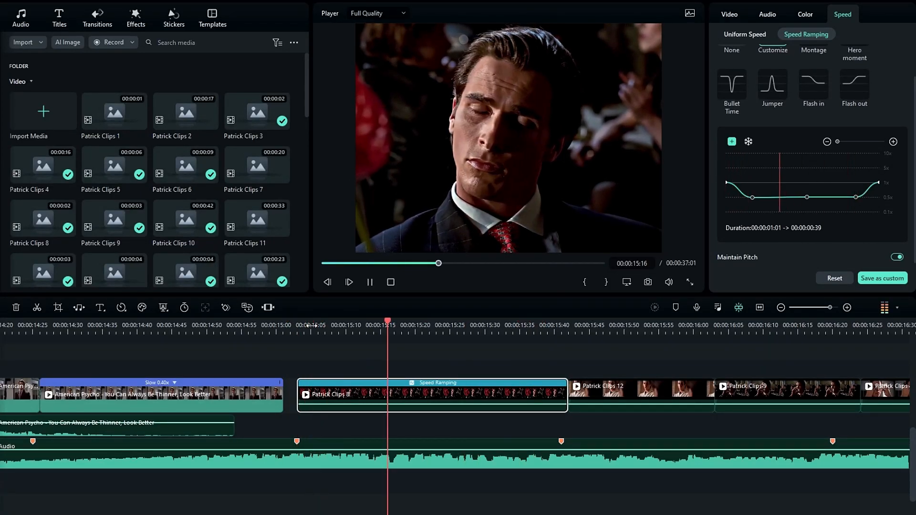
left_click(311, 326)
left_click(313, 325)
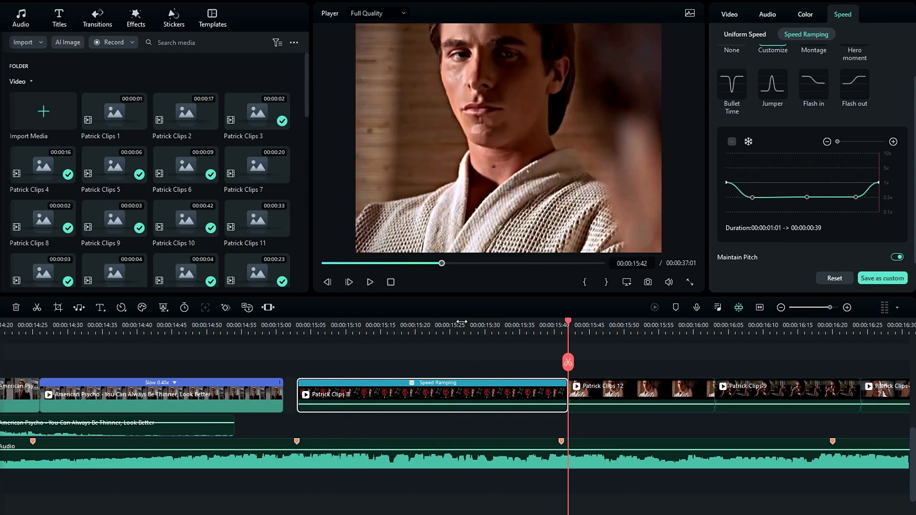
Align Patrick Clips 12 with the beat marker ending Patrick Clips 8, and give it a customized speed ramp dipping to about 0.5x
scroll(600, 347, "down", 3)
scroll(599, 347, "down", 1)
scroll(600, 347, "right", 5)
scroll(320, 362, "up", 2)
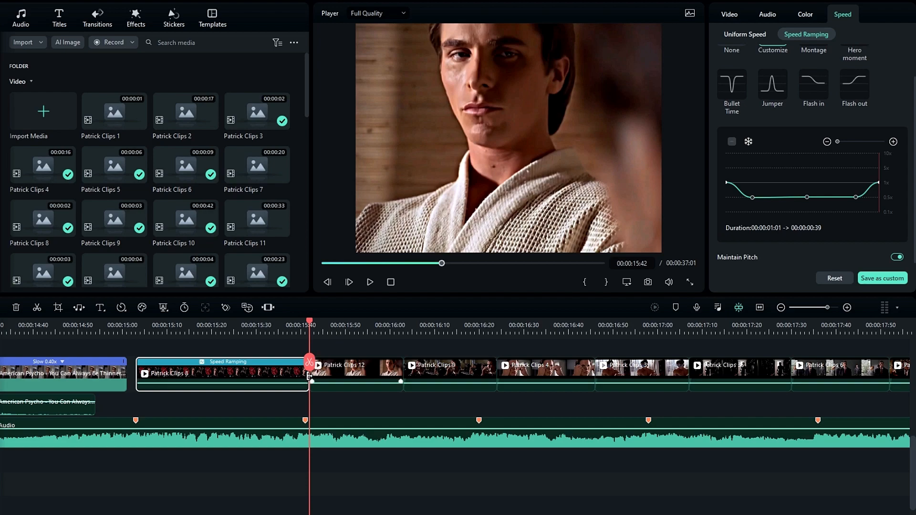
left_click(354, 374)
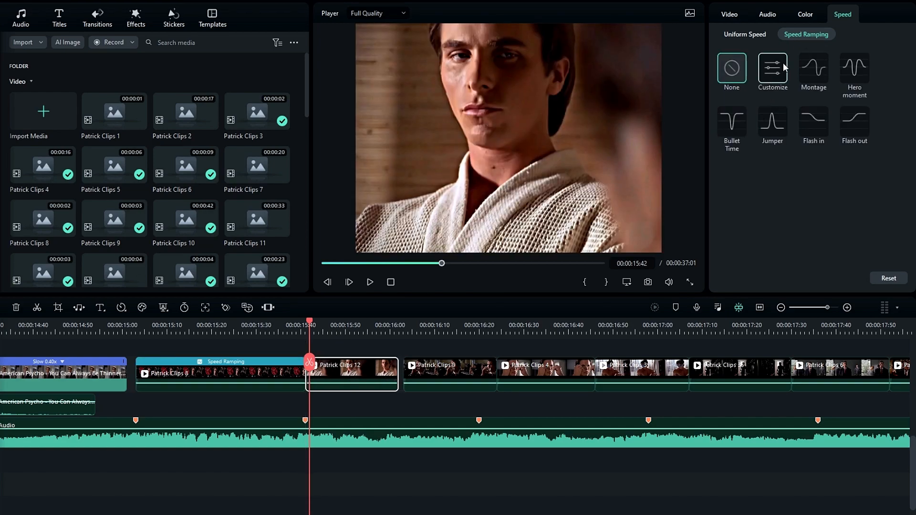
left_click(777, 76)
scroll(762, 206, "down", 2)
left_click_drag(754, 182, 753, 198)
left_click_drag(804, 183, 863, 198)
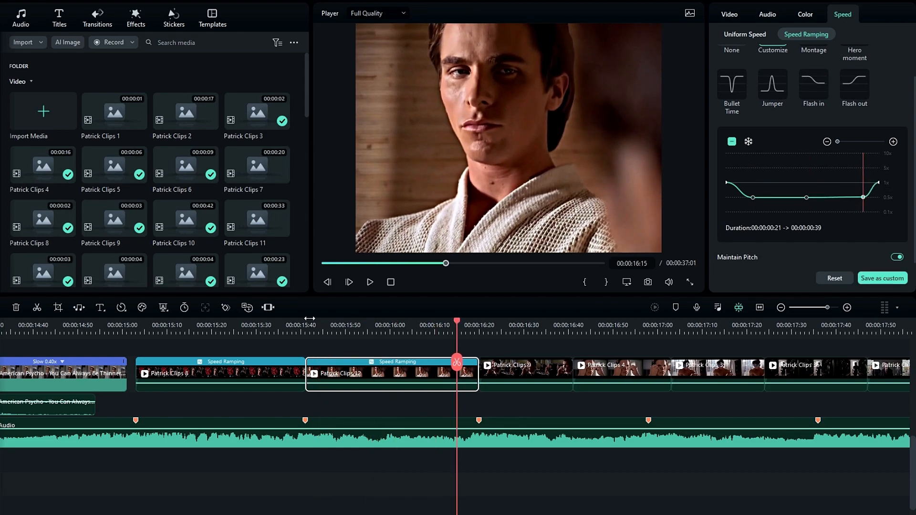
Play back the speed-ramped montage clips to check their cuts against the music beats
left_click(149, 324)
key("space")
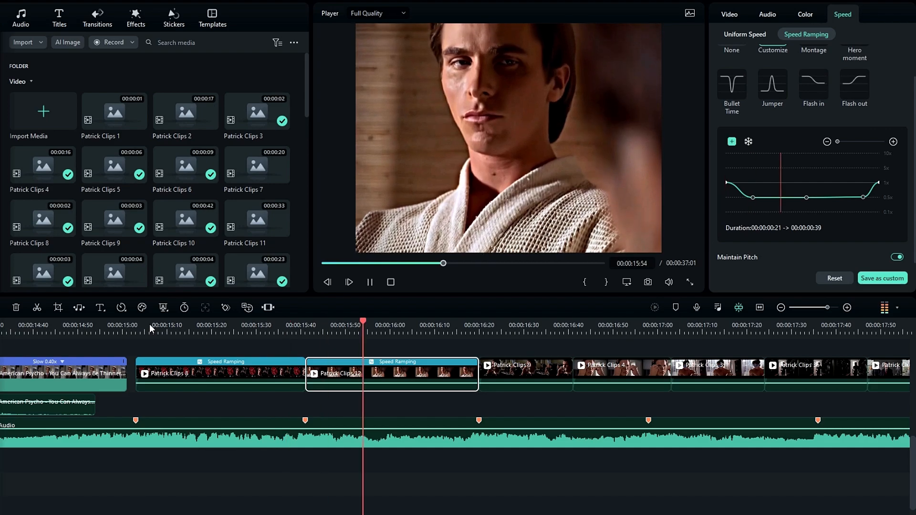
left_click(194, 324)
left_click(458, 324)
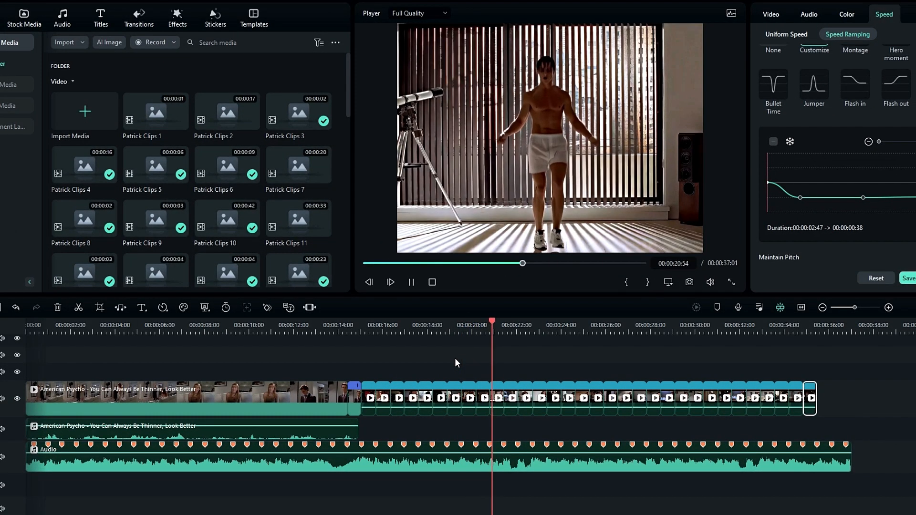
key("space")
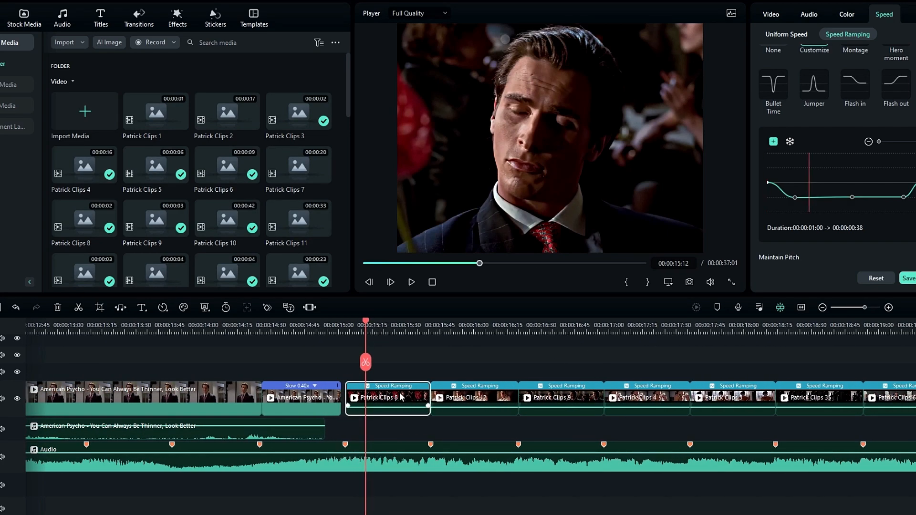
Keyframe the scale of Patrick Clips 8 from 210% at its start to 182% at its end, and preview the zoom
left_click(400, 397)
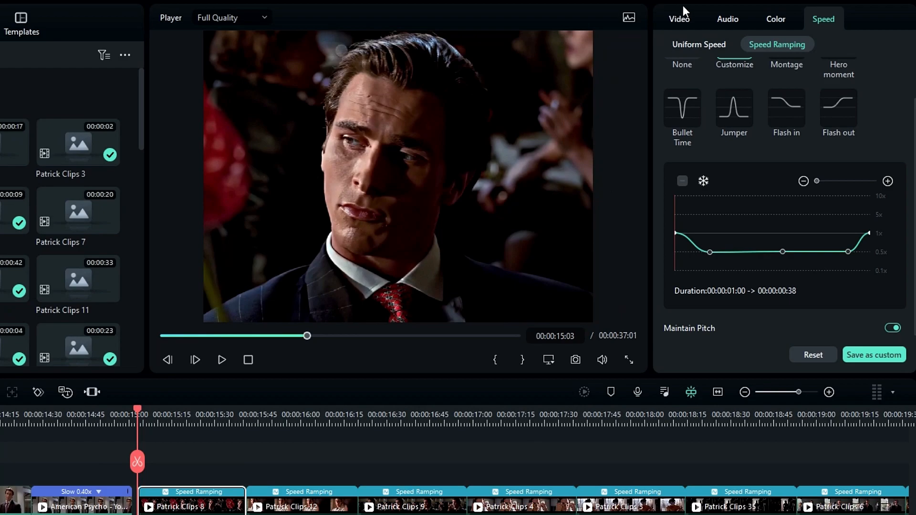
left_click(683, 8)
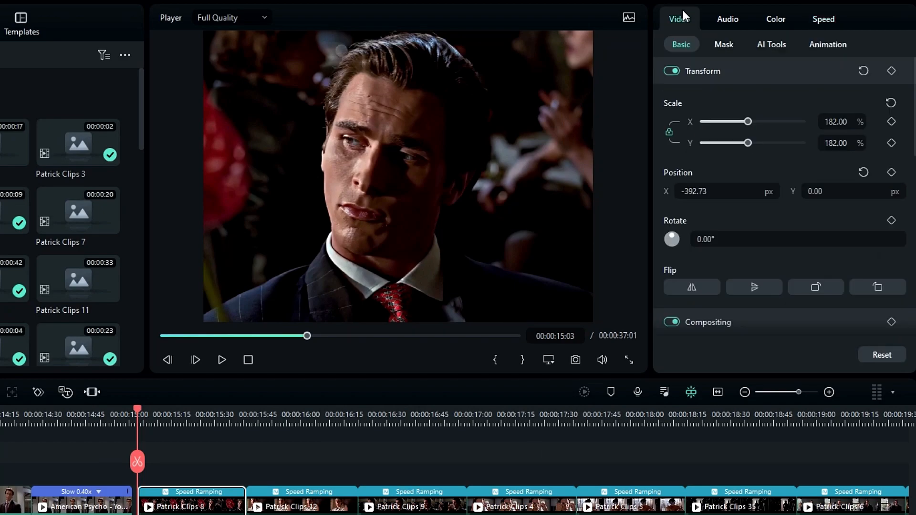
left_click(841, 118)
type("210")
key("Return")
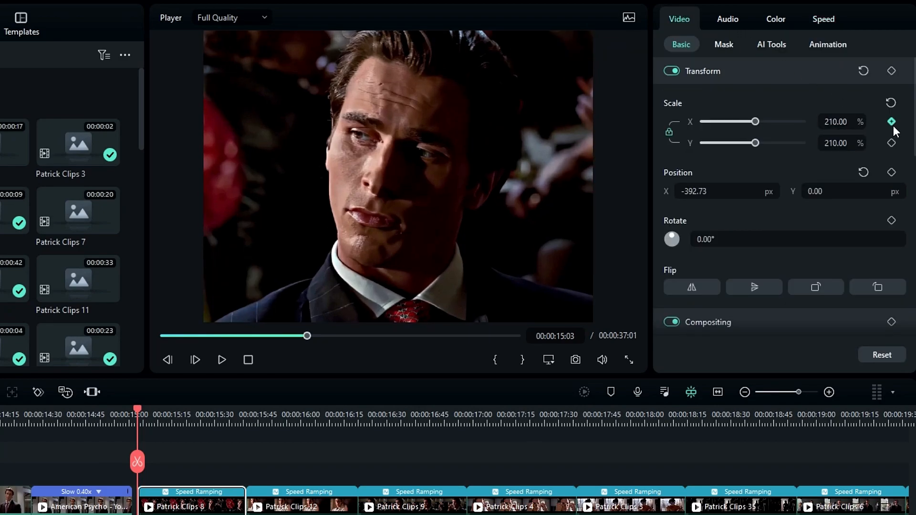
key("Down")
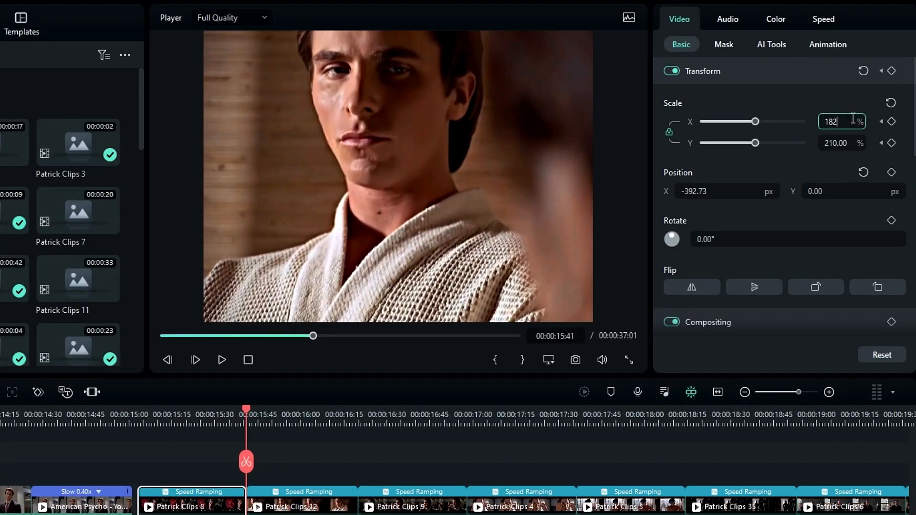
type("182")
key("Return")
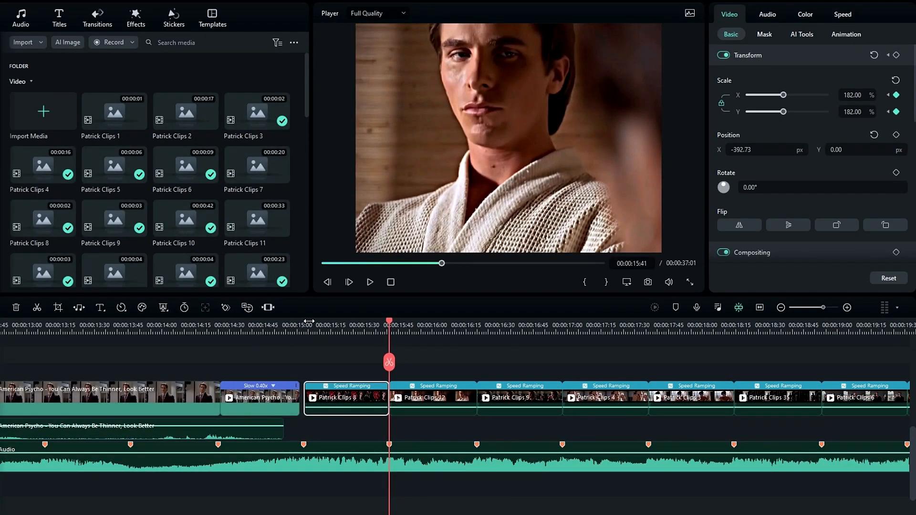
left_click(311, 324)
left_click(347, 323)
left_click(302, 324)
left_click_drag(302, 321, 362, 322)
Add a scale keyframe of 210% at the start of Patrick Clips 12 and scrub through its zoom
left_click(413, 401)
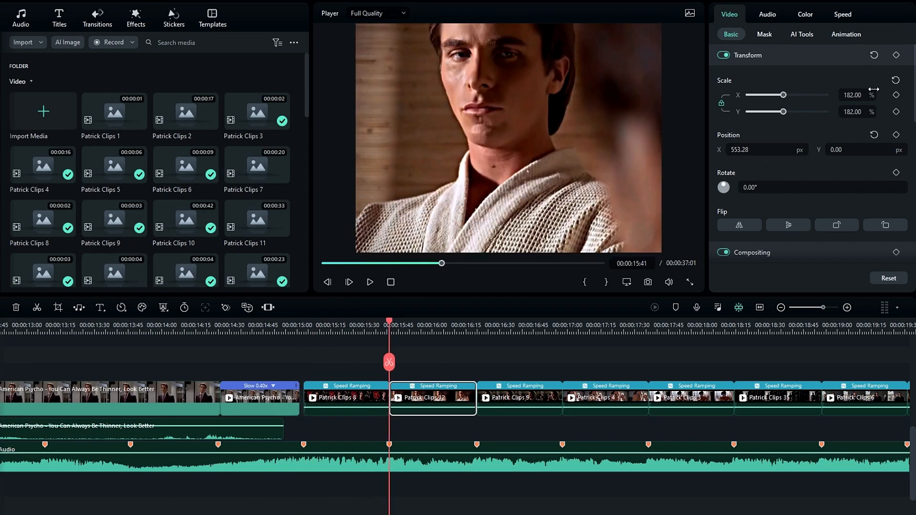
left_click(896, 96)
left_click(869, 94)
type("210")
key("Return")
left_click_drag(389, 323, 456, 328)
Keyframe the scale of Patrick Clips 9 from 210% at its start to 182% at its end
left_click(517, 397)
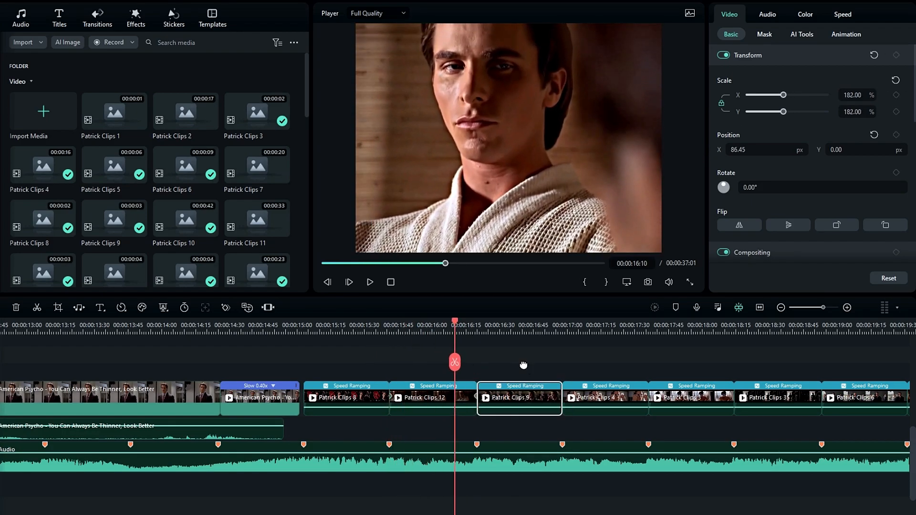
triple_click(858, 96)
type("210")
key("Return")
left_click(895, 96)
key("Down")
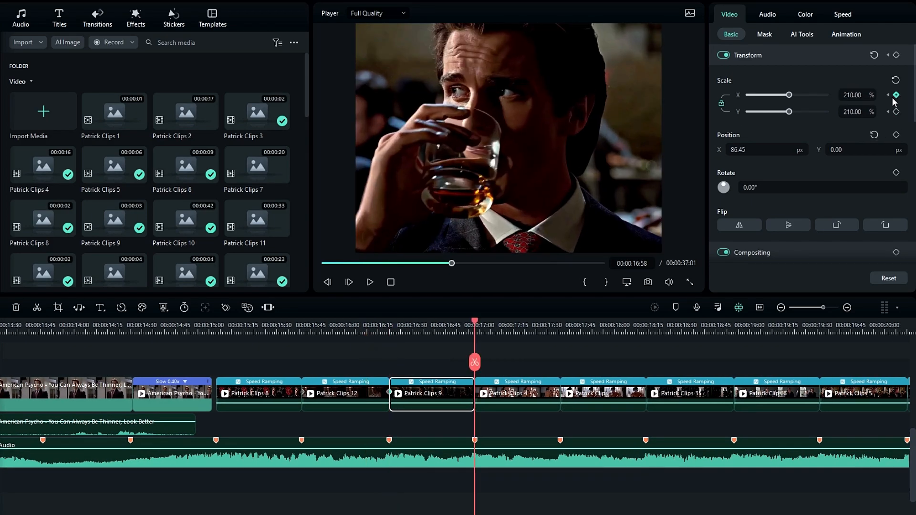
double_click(868, 99)
type("182")
key("Return")
Play back the montage from the start of Patrick Clips 8 to check the keyframed zooms
left_click_drag(395, 324, 217, 329)
key("space")
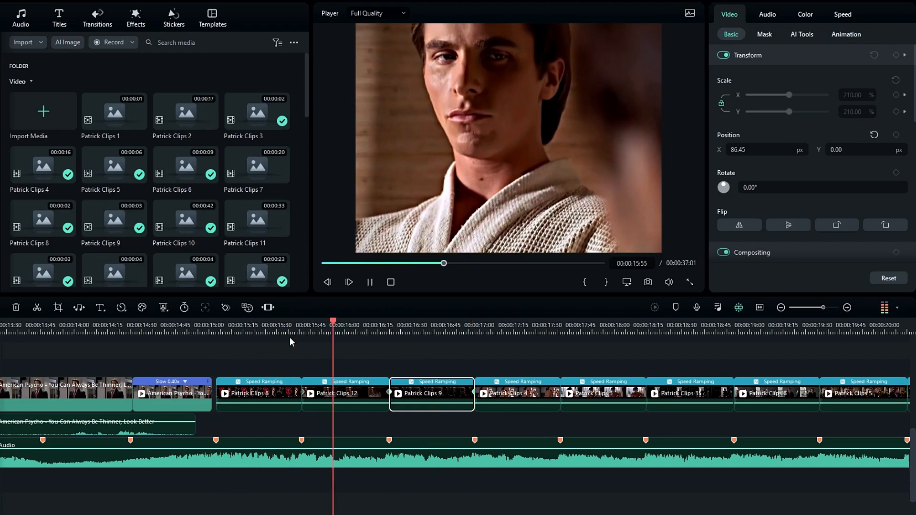
key("space")
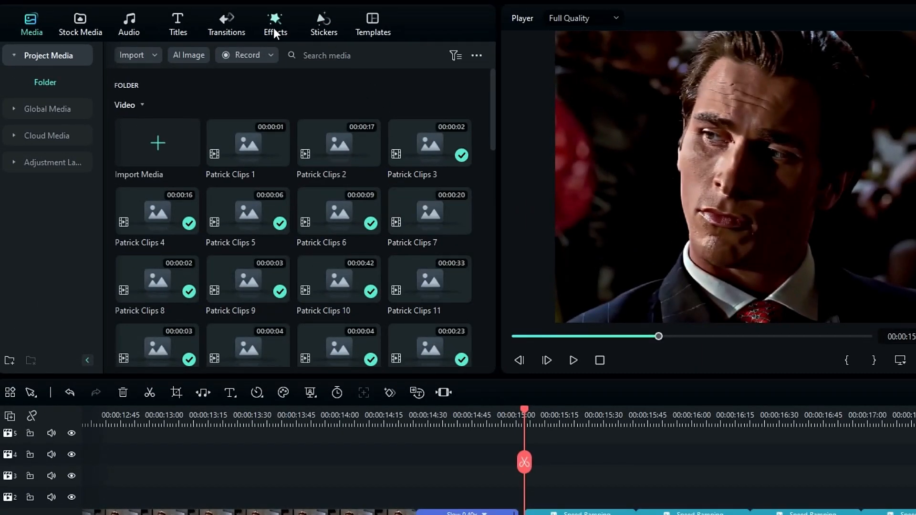
Add the Halovision Plus effect from the NewBlue FX Stylizer collection above Patrick Clips 8, aligned with the clip's start
left_click(271, 28)
left_click(51, 136)
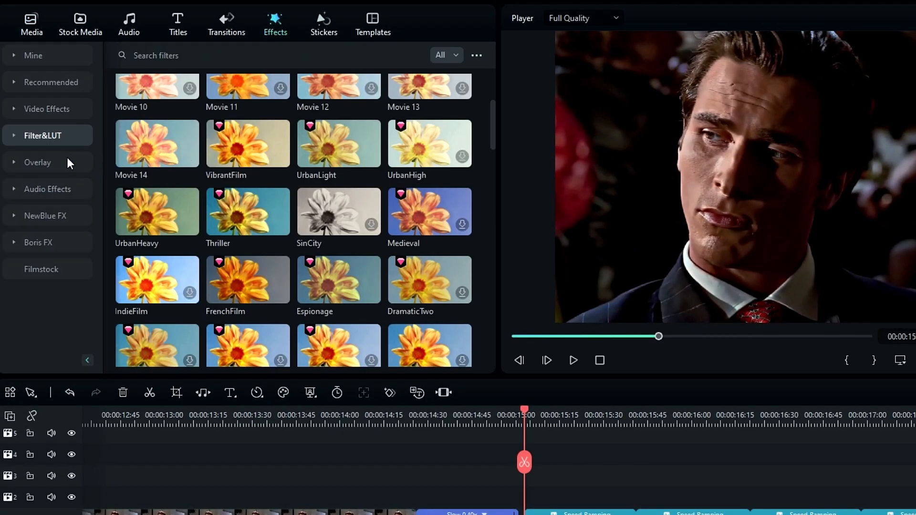
left_click(56, 218)
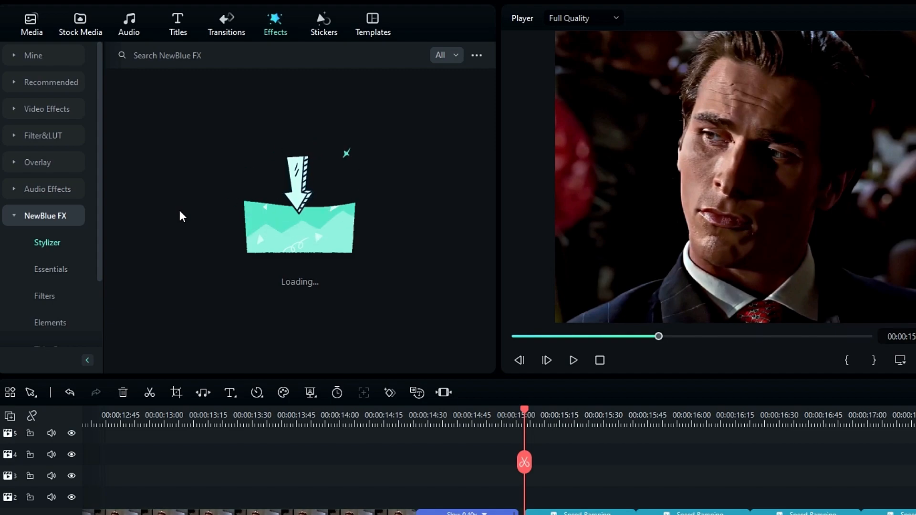
scroll(180, 210, "down", 3)
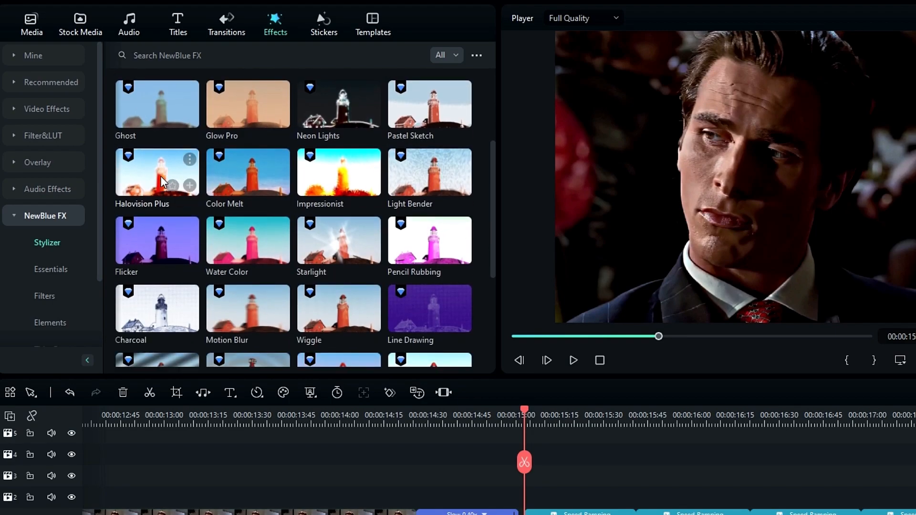
left_click_drag(151, 170, 610, 498)
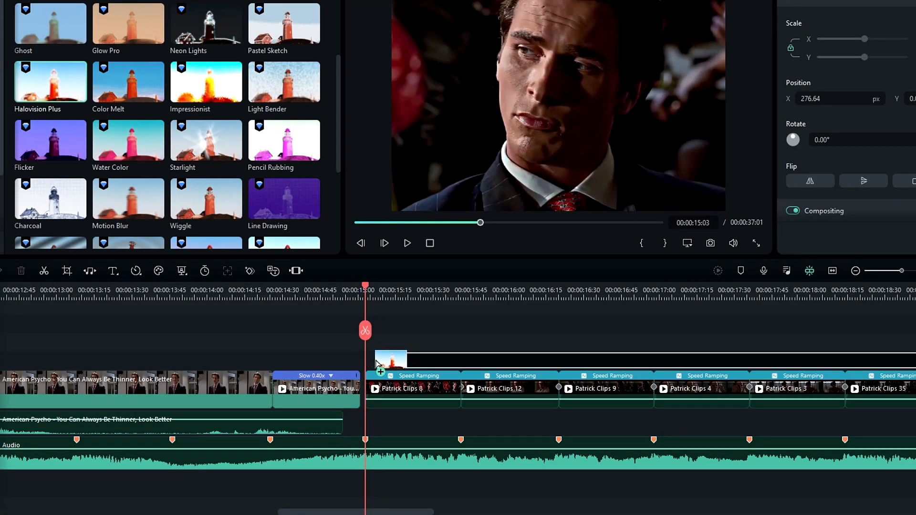
left_click_drag(437, 358, 419, 361)
Trim the Halovision Plus effect to end at 00:00:15:21, removing the remainder, and return to its start
left_click_drag(451, 297, 568, 305)
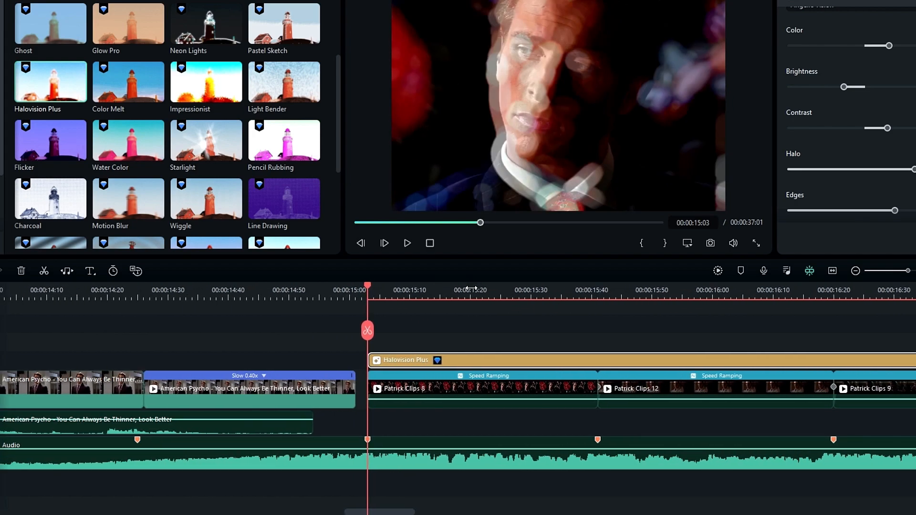
left_click(475, 288)
left_click(476, 331)
key("Delete")
key("Up")
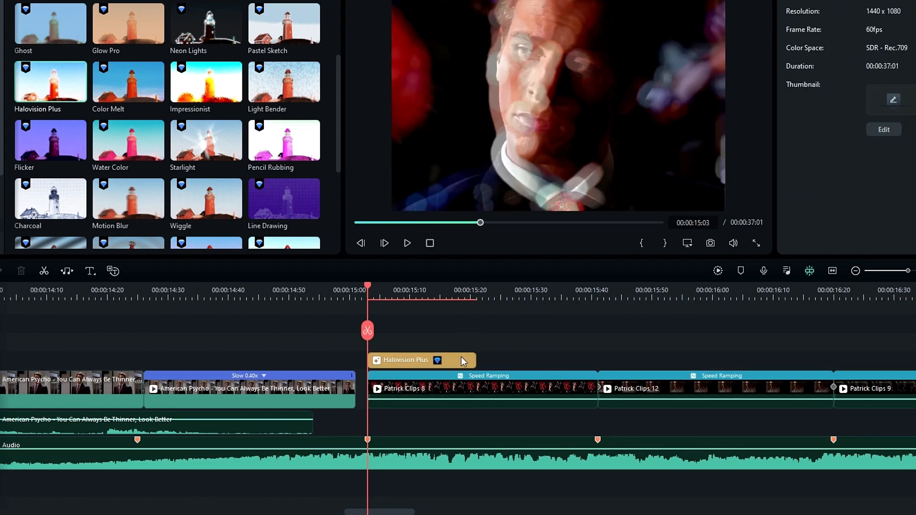
Set the Halovision Plus effect's brightness to -20 and its halo to 30
left_click(450, 360)
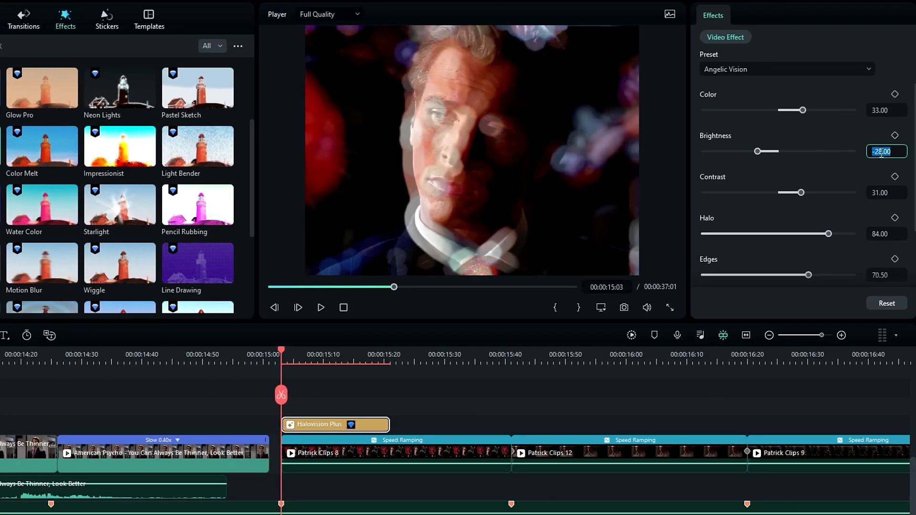
key("Return")
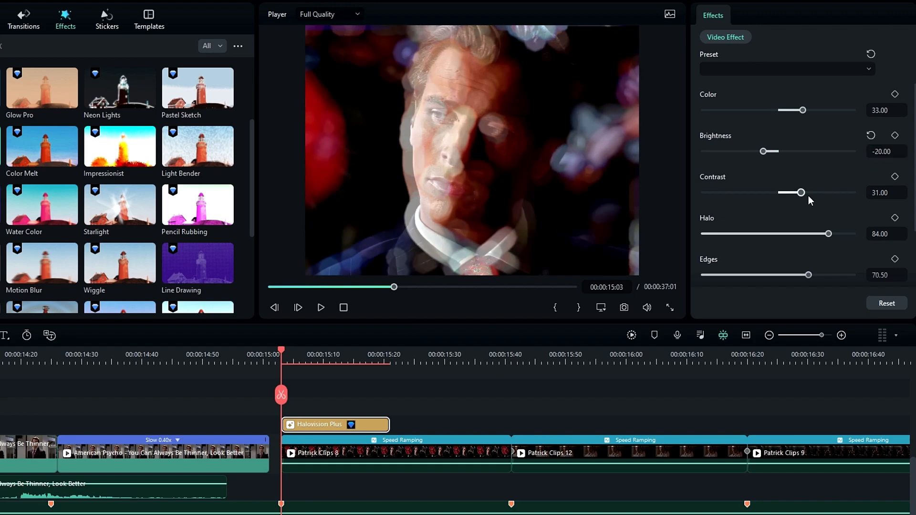
scroll(801, 202, "down", 2)
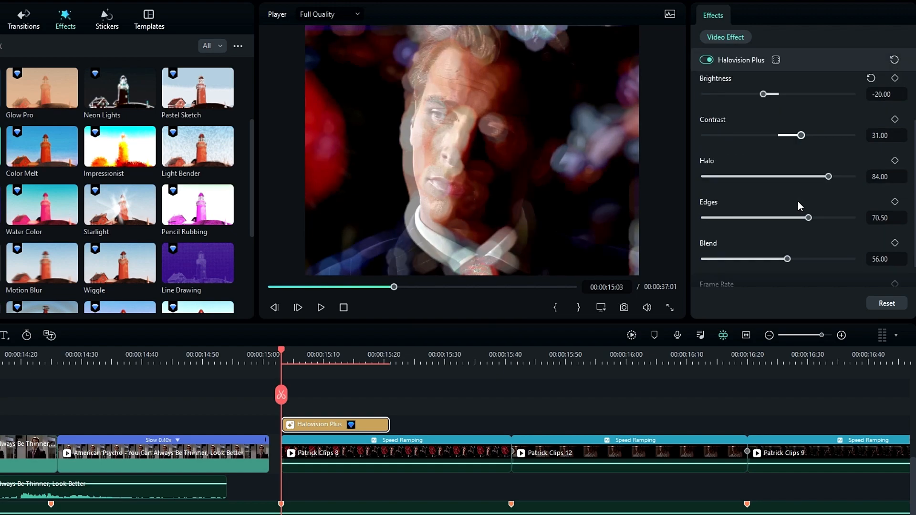
left_click(896, 182)
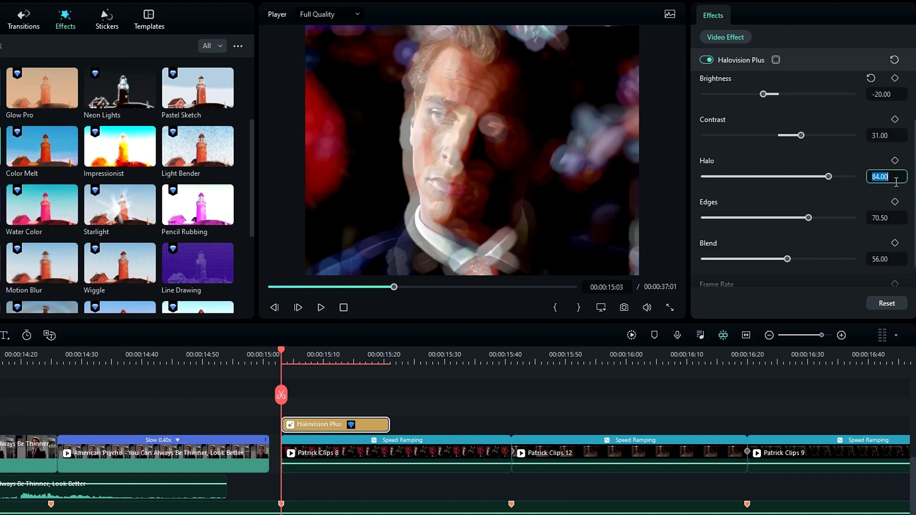
key("Return")
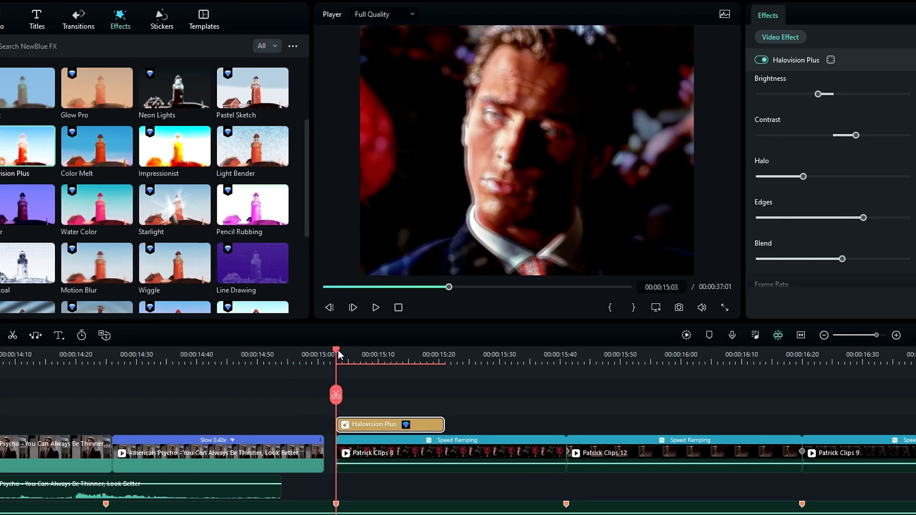
mouse_move(338, 353)
left_mouse_down()
mouse_move(420, 353)
mouse_move(338, 354)
left_mouse_up()
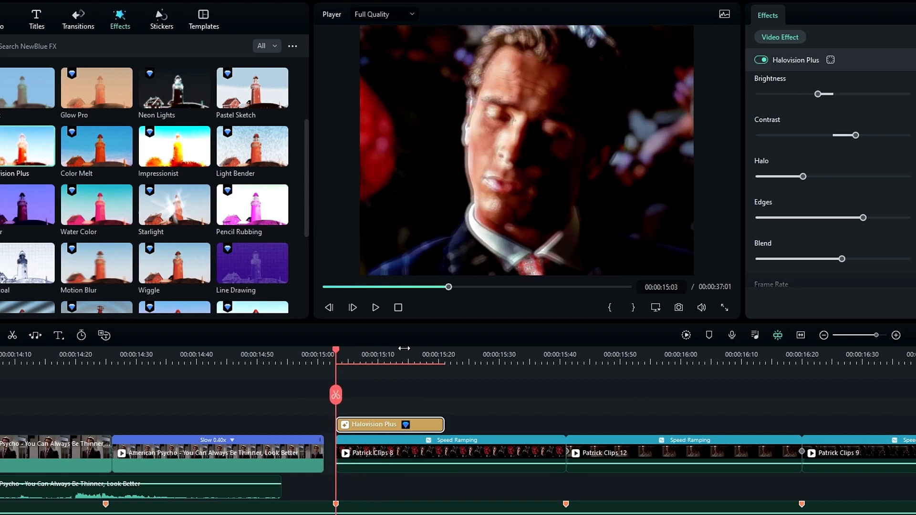
Keyframe the Halovision Plus blend from 60 at the effect's start to 0 at its end, and scrub through the fade
scroll(838, 224, "down", 1)
left_click_drag(842, 227, 871, 228)
left_click_drag(806, 229, 785, 228)
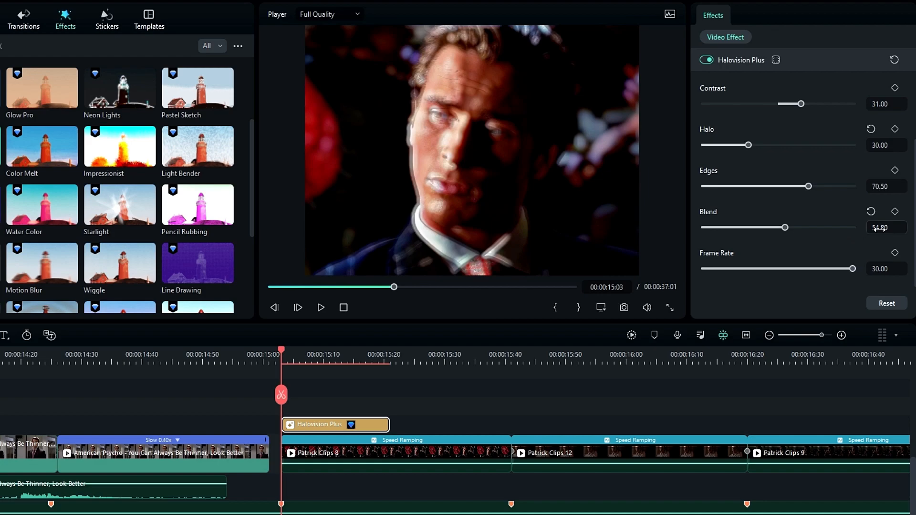
key("Return")
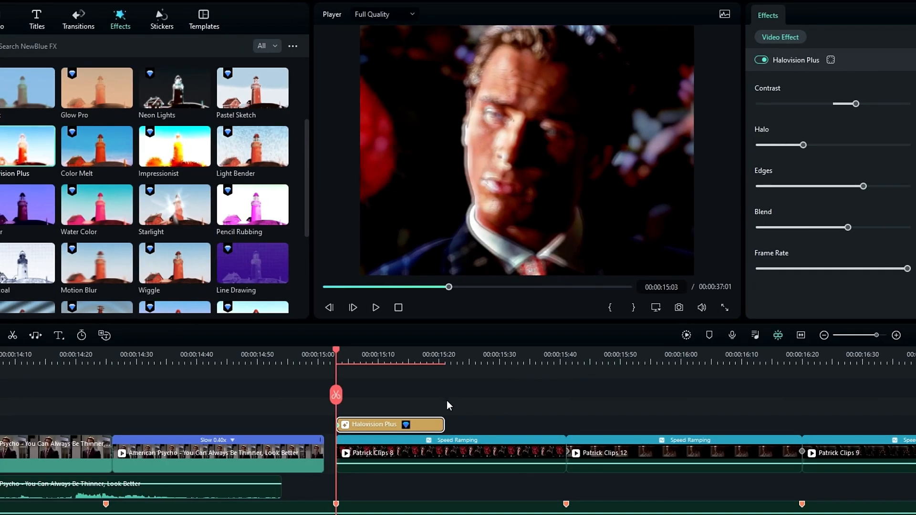
left_click(447, 400)
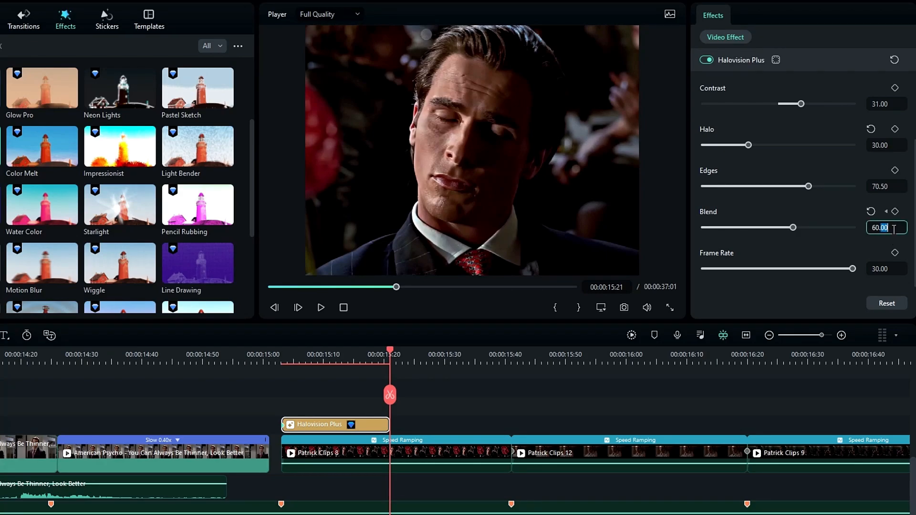
left_click(894, 229)
type("0")
key("Return")
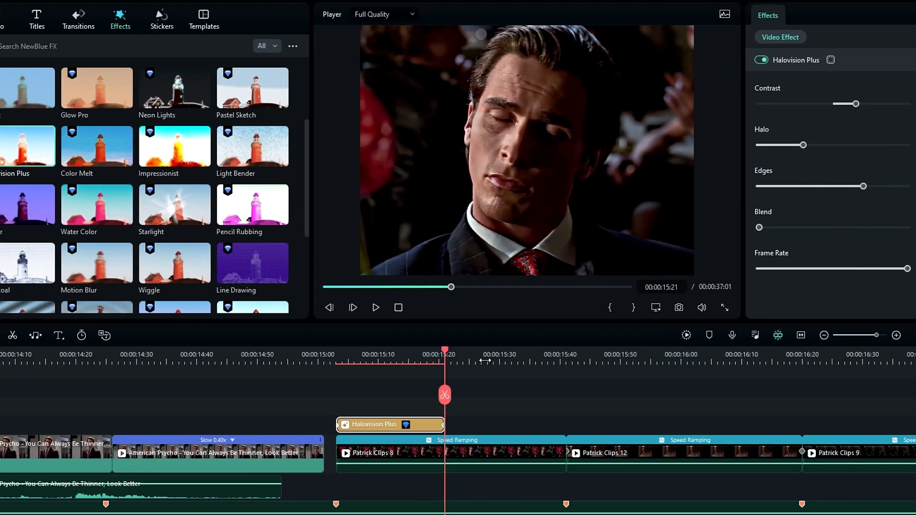
left_click_drag(450, 354, 423, 377)
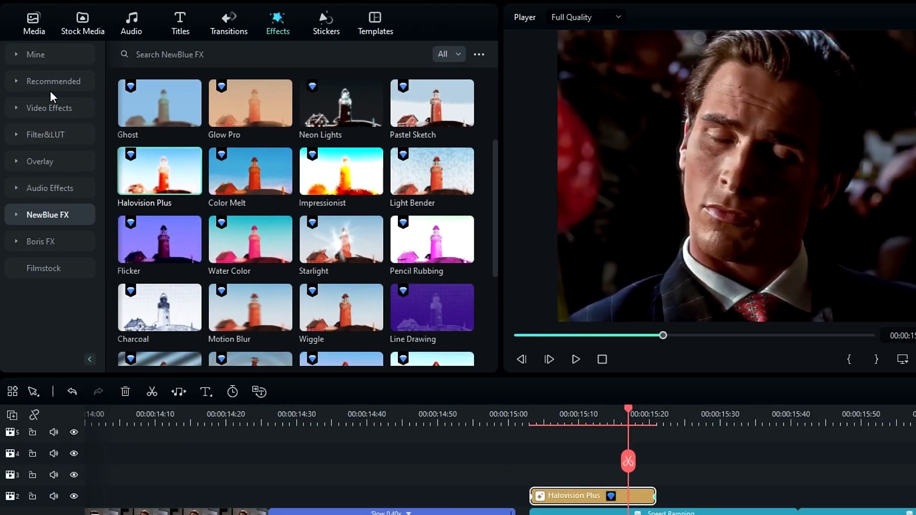
Add the Direction blur effect on the track above Halovision Plus and trim it to the same length, ending at 00:00:15:21
left_click(52, 106)
left_click(48, 214)
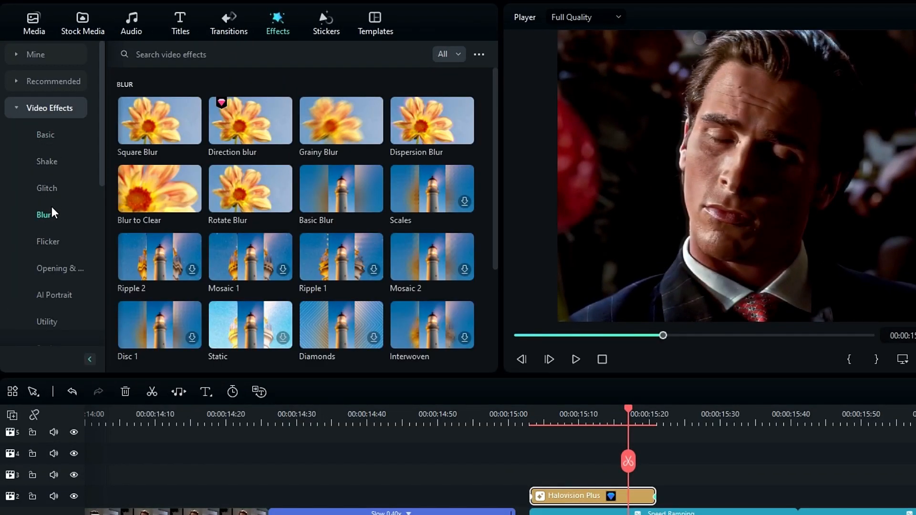
left_click_drag(238, 122, 668, 477)
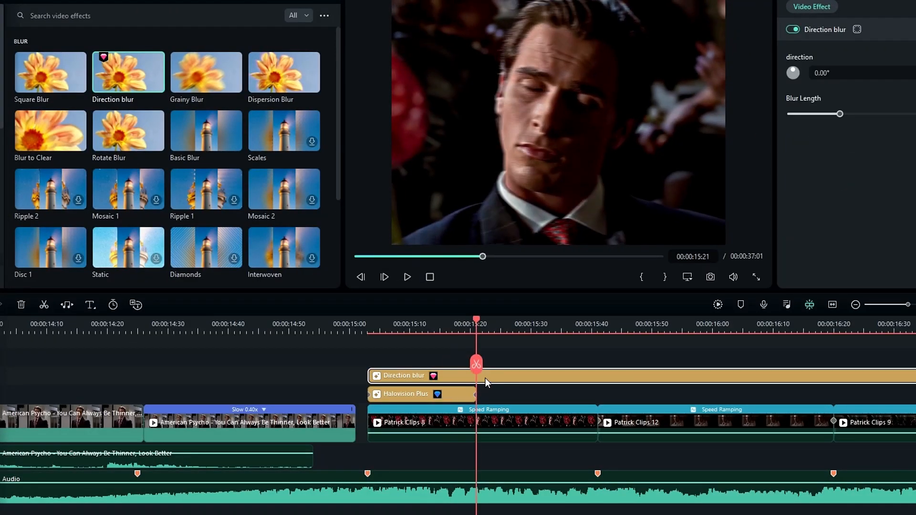
key("Delete")
Set the Direction blur's direction to 90° and its blur length to 30 with a keyframe at the start, and scrub through it
left_click(443, 376)
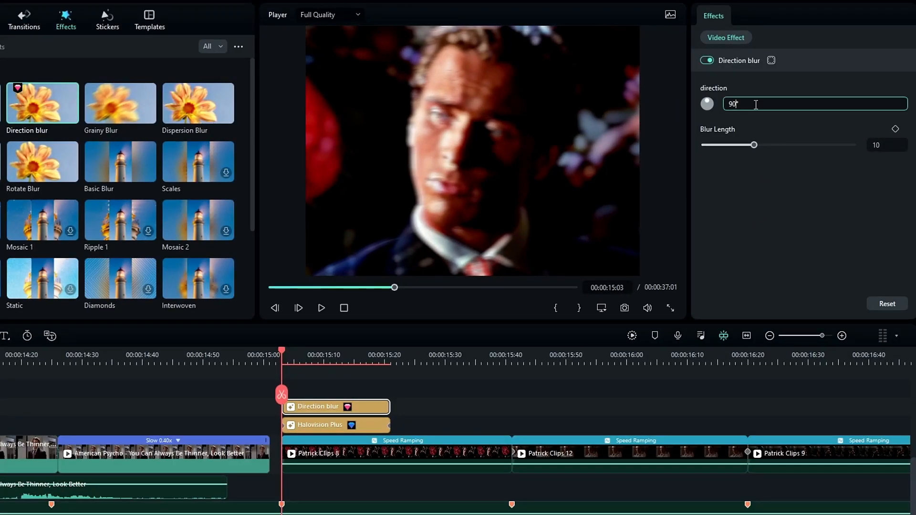
key("Return")
left_click_drag(755, 145, 881, 141)
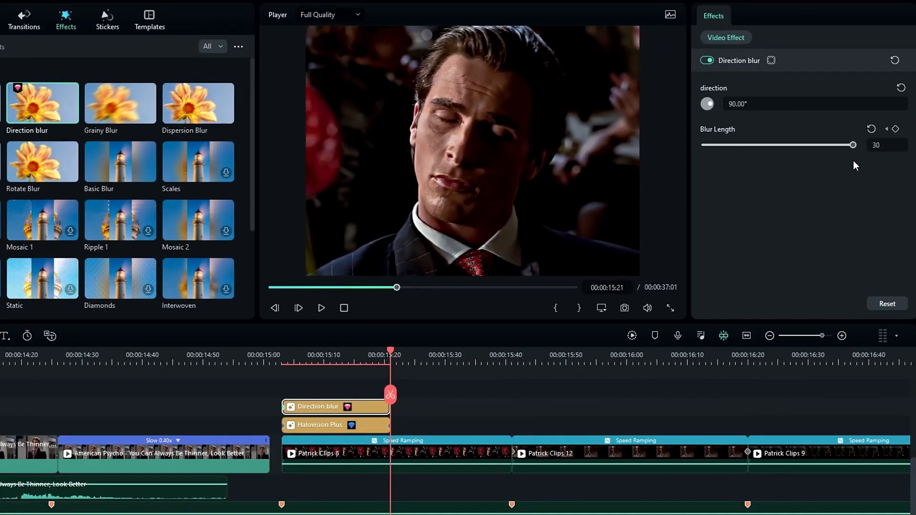
left_click_drag(282, 357, 346, 365)
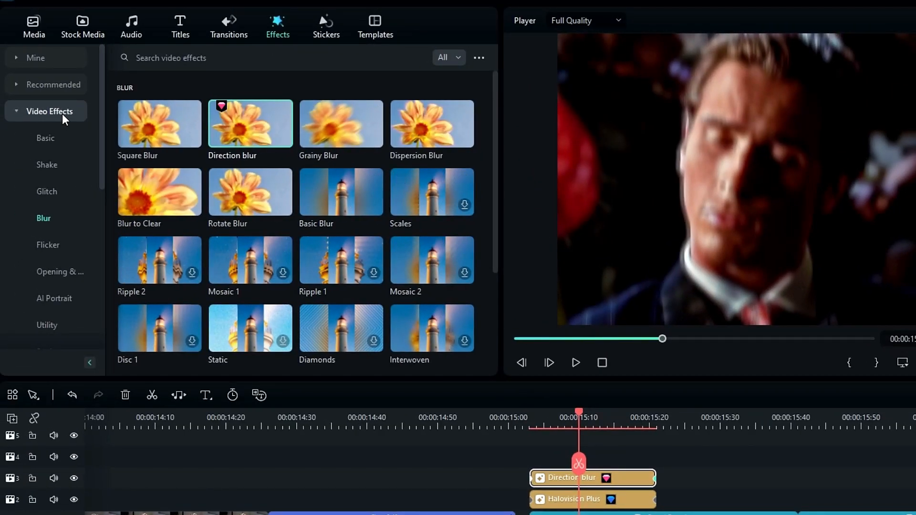
Search the effects for "glow" and place the Glow effect on a track above Direction blur
left_click(50, 111)
left_click(174, 58)
type("gl")
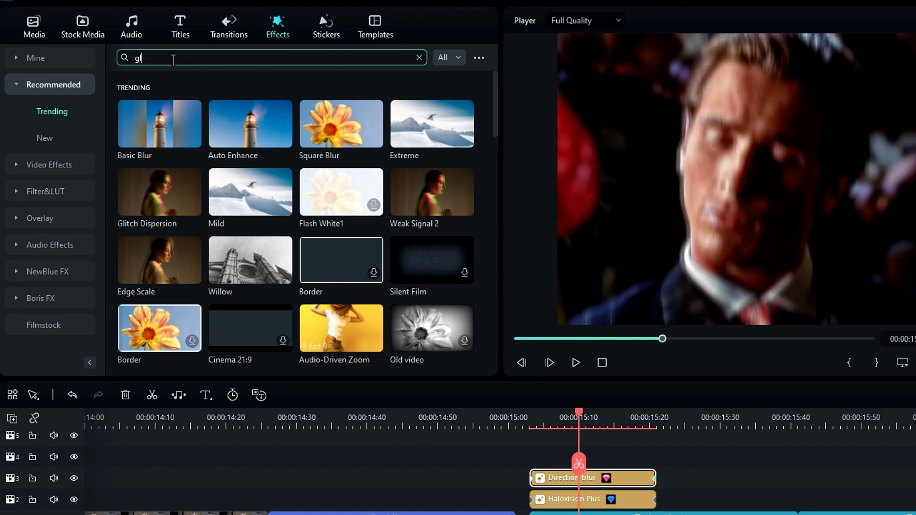
type("ow")
key("Return")
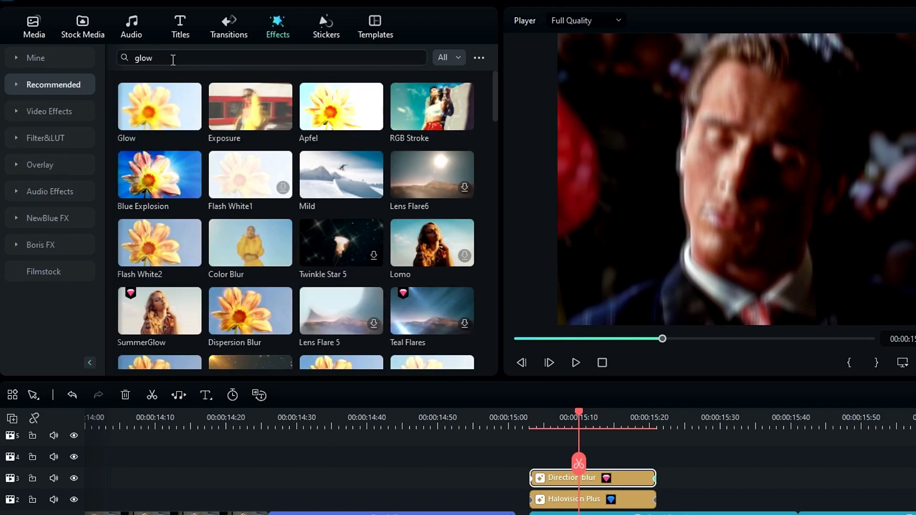
left_click_drag(159, 98, 808, 484)
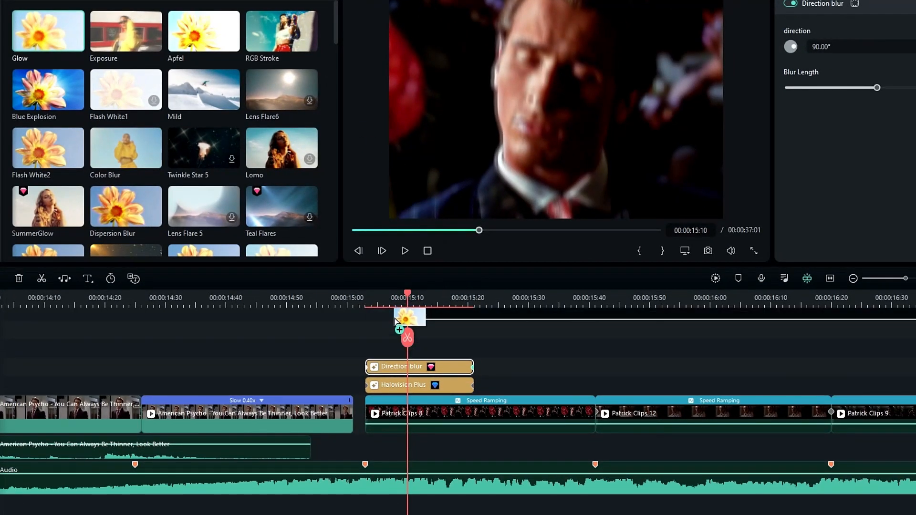
Trim the Glow effect to end at 00:00:15:21, level with the Direction blur and Halovision Plus effects, and delete the leftover piece
key("Down")
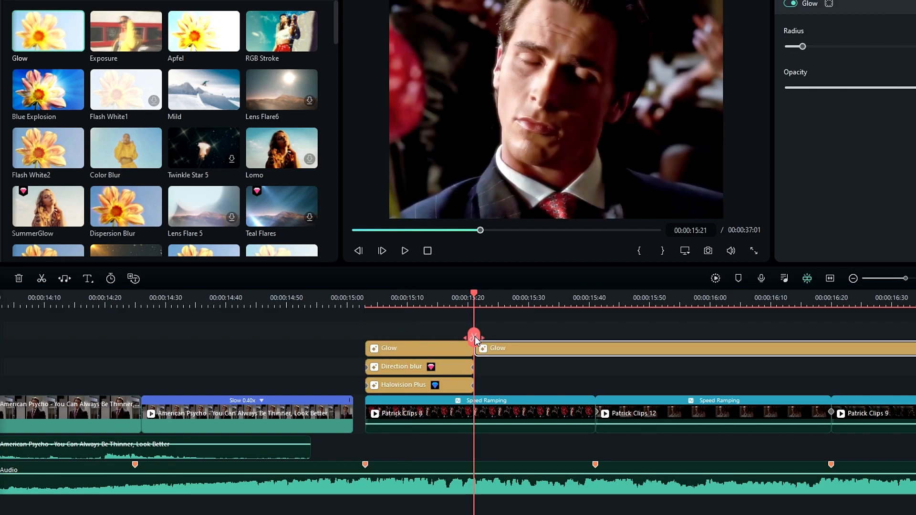
key("Delete")
left_click(408, 303)
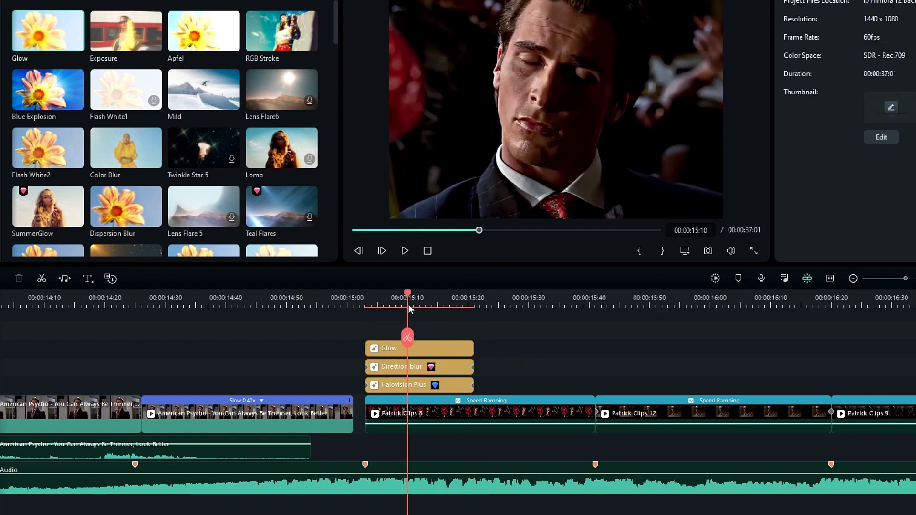
Keyframe the Glow opacity from 100% at the effect's start to its minimum at the end, and scrub through the fade
left_click(443, 345)
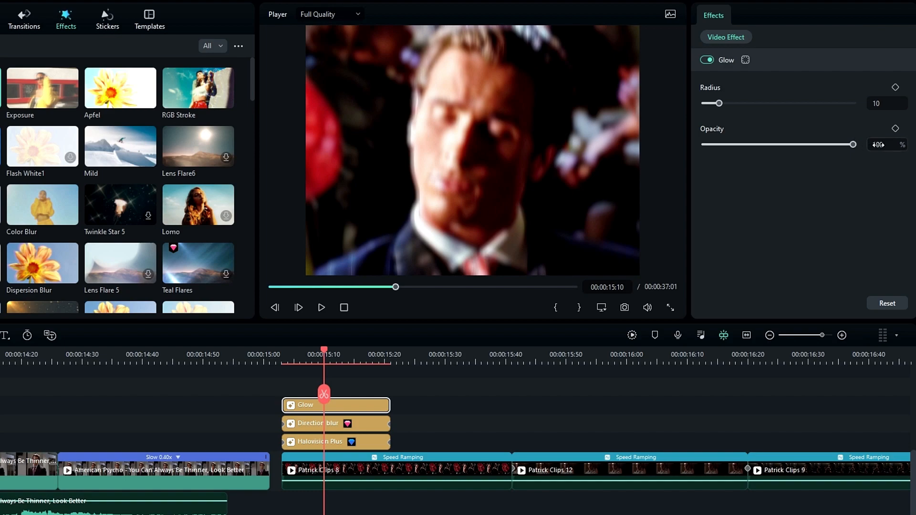
key("Up")
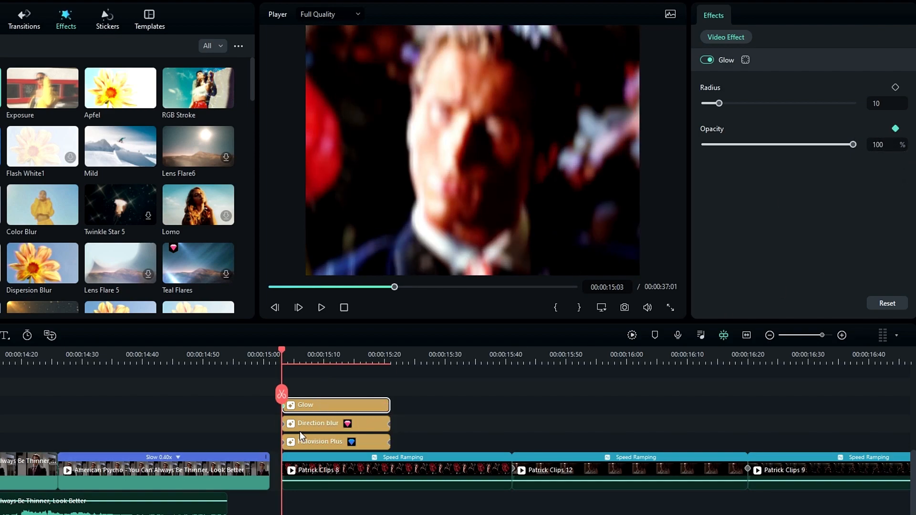
key("Down")
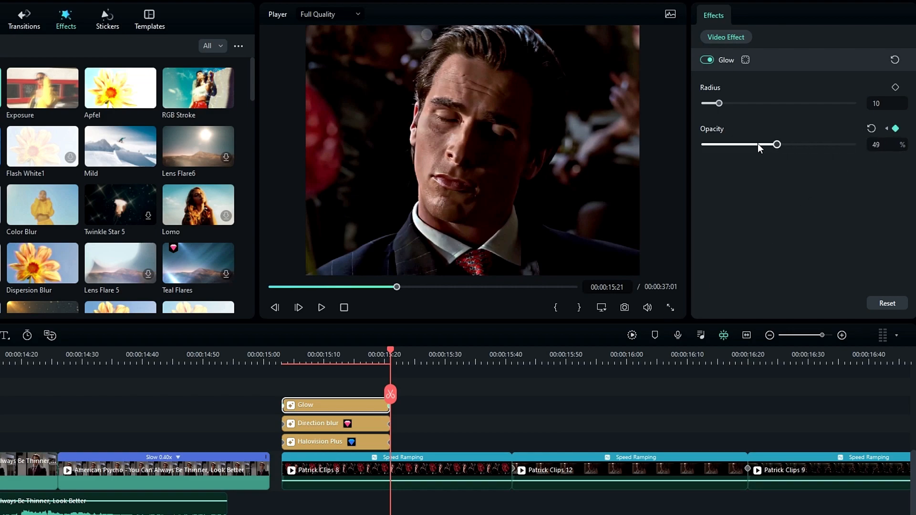
left_click_drag(772, 144, 702, 145)
left_click_drag(367, 362, 369, 446)
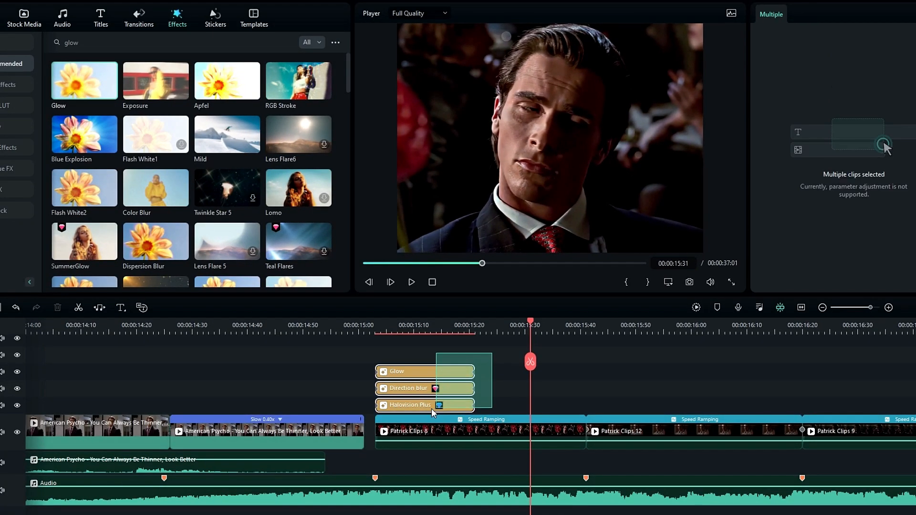
Copy the stacked Glow, Direction blur and Halovision Plus effects together and paste them at the start of Patrick Clips 12
left_click_drag(432, 409, 434, 409)
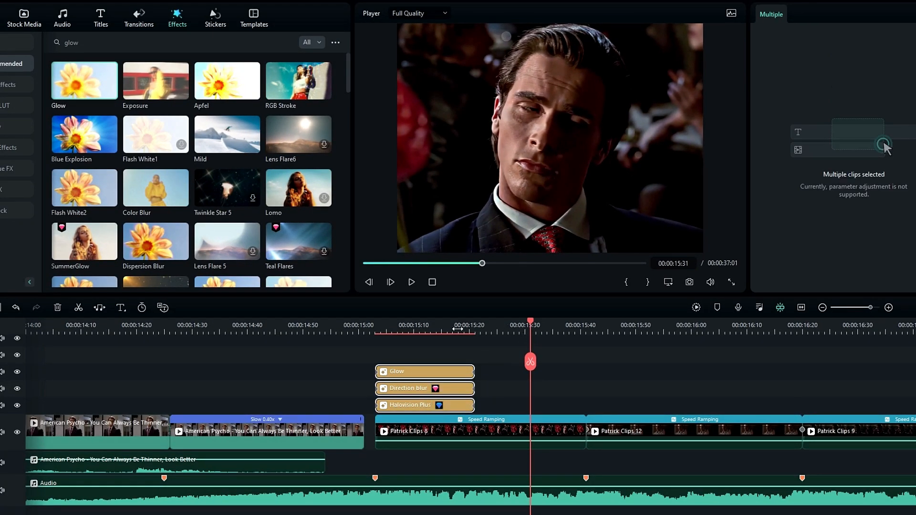
left_click_drag(471, 328, 383, 337)
scroll(566, 358, "right", 3)
key("ctrl+c")
key("Down")
key("ctrl+v")
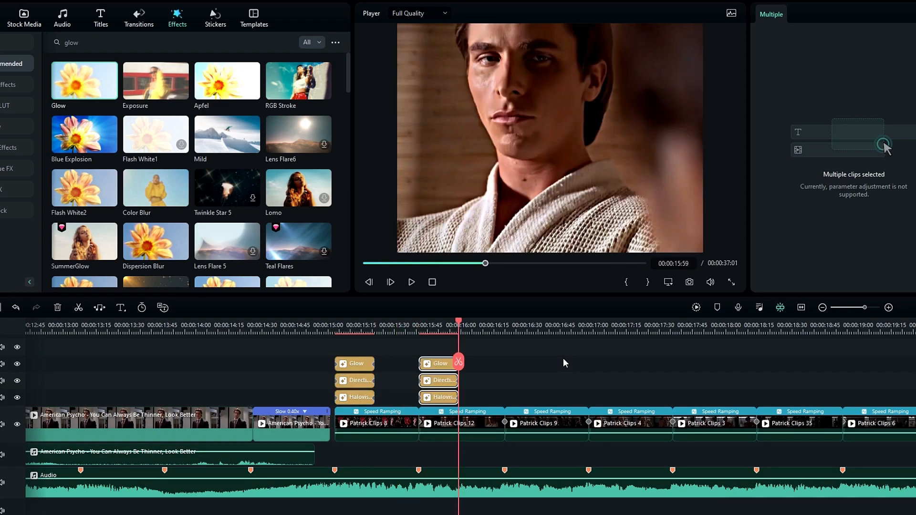
Paste the effect stack at the starts of Patrick Clips 9 and Patrick Clips 4, and play back the section
key("Down")
key("ctrl+v")
key("Down")
key("ctrl+v")
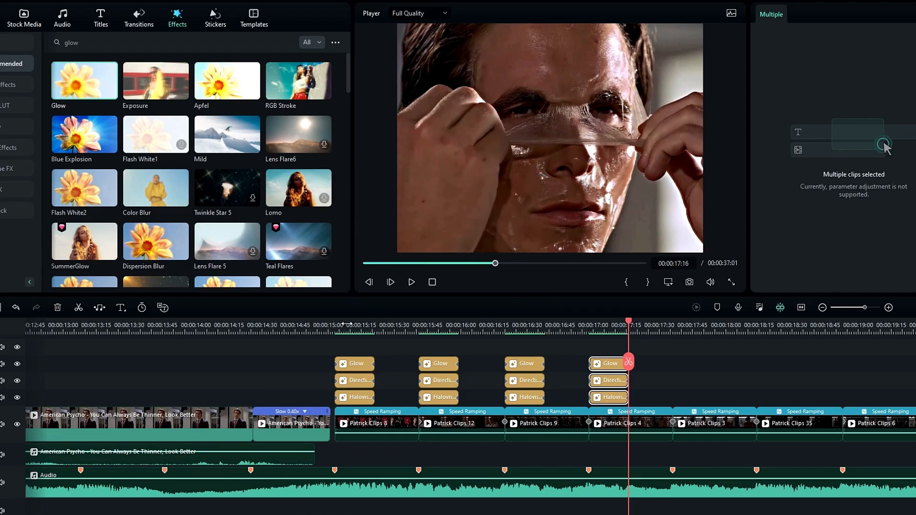
left_click(335, 324)
key("space")
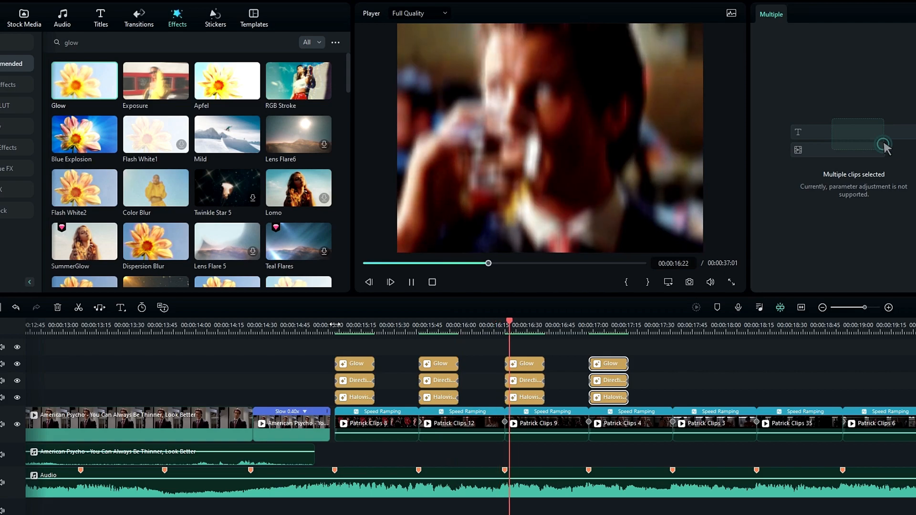
key("space")
left_click_drag(448, 325, 620, 327)
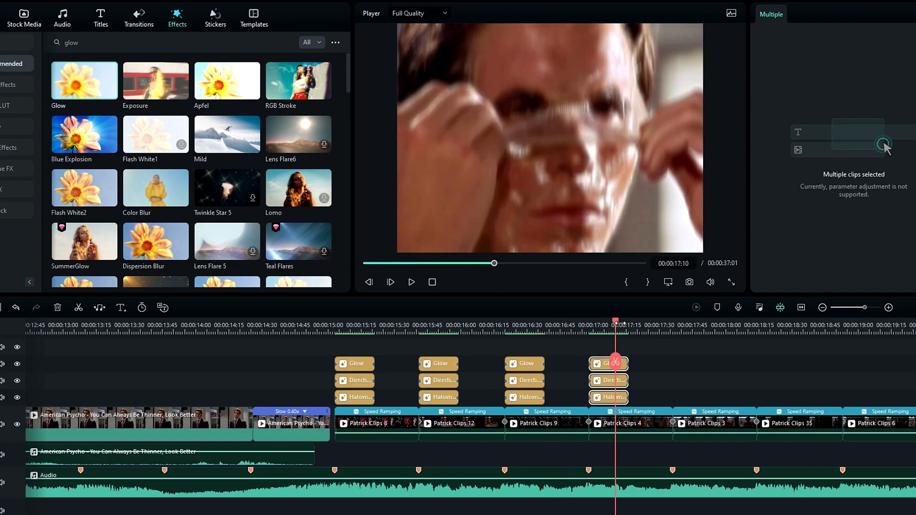
Paste the three-effect stack at the start of each following clip, from Patrick Clips 3 up to Patrick Clips 20
scroll(616, 380, "down", 5)
key("Down")
key("Down")
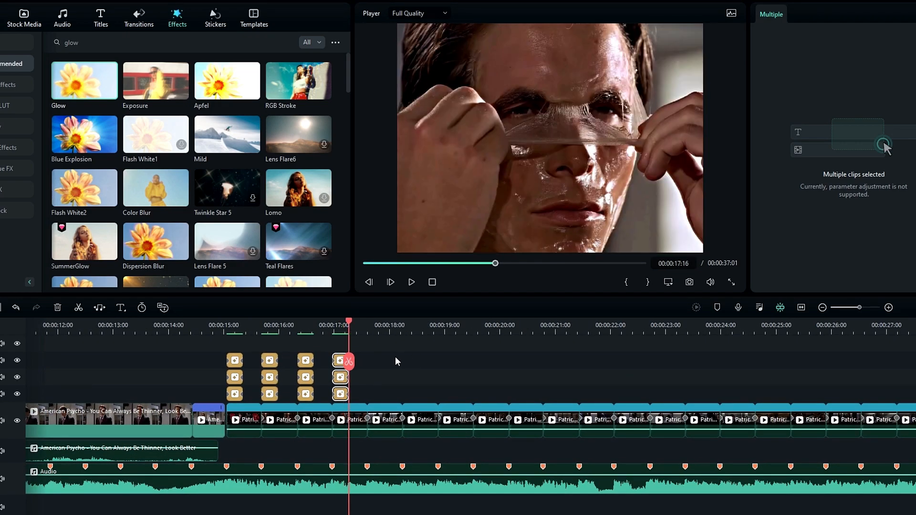
key("ctrl+v")
key("Down")
key("ctrl+v")
key("Down")
key("ctrl+v")
key("Down")
key("ctrl+v")
key("Down")
key("ctrl+v")
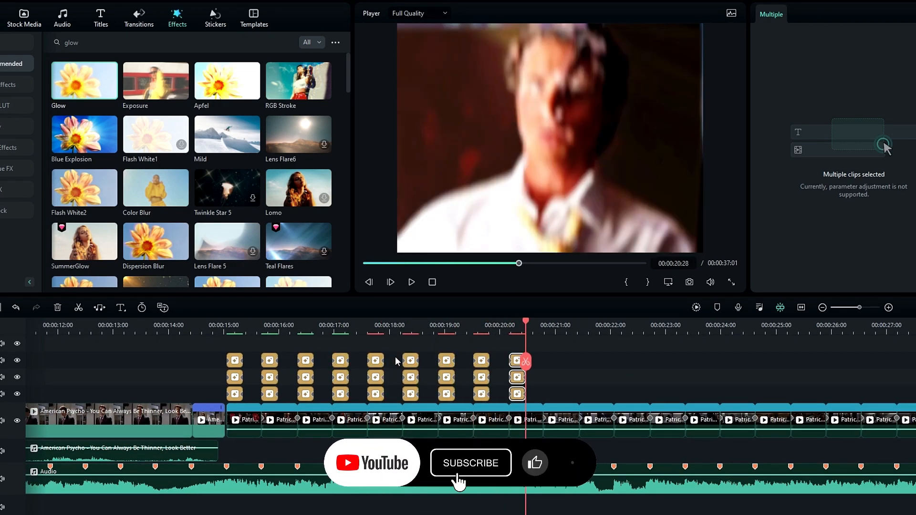
scroll(16, 475, "up", 1)
key("ctrl+v")
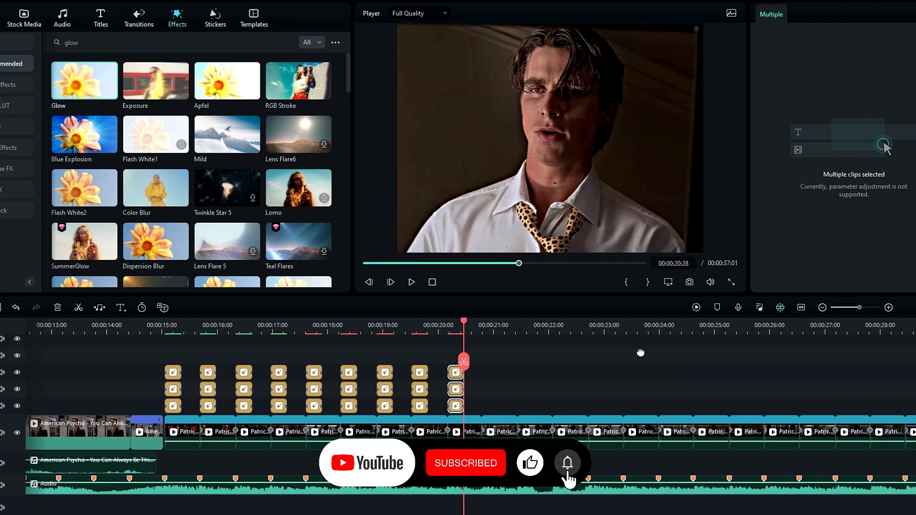
key("Down")
Open the transitions library and apply Warp Zoom 3 to the start of the first Patrick Clips 15 clip
left_click_drag(491, 328, 524, 343)
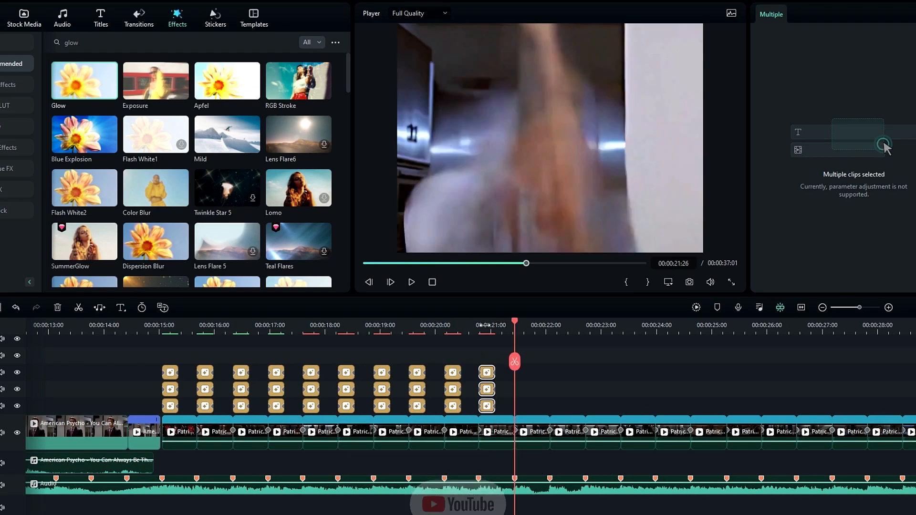
mouse_move(460, 276)
left_mouse_down()
mouse_move(530, 282)
mouse_move(485, 281)
left_mouse_up()
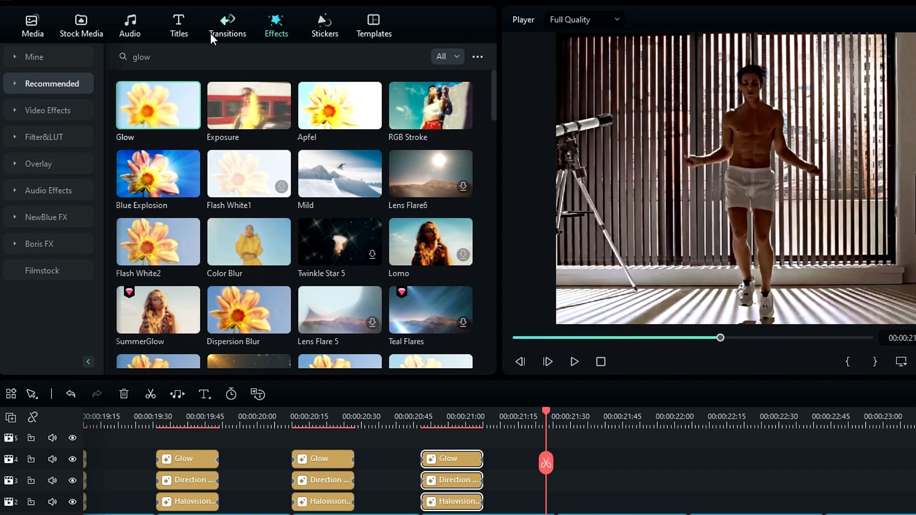
left_click(211, 33)
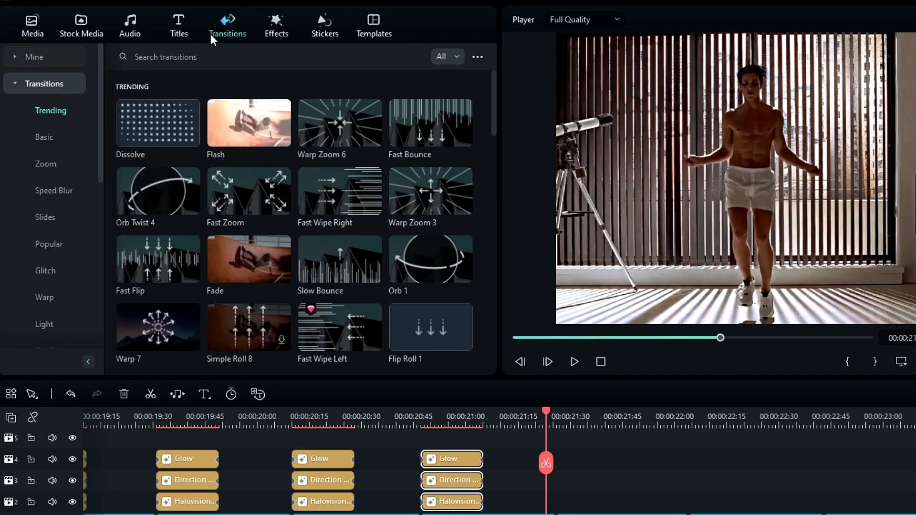
mouse_move(354, 145)
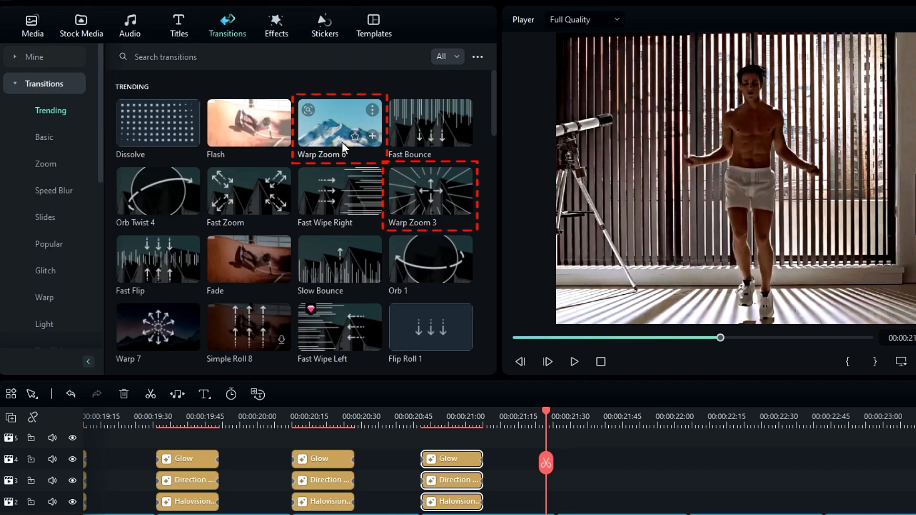
mouse_move(423, 188)
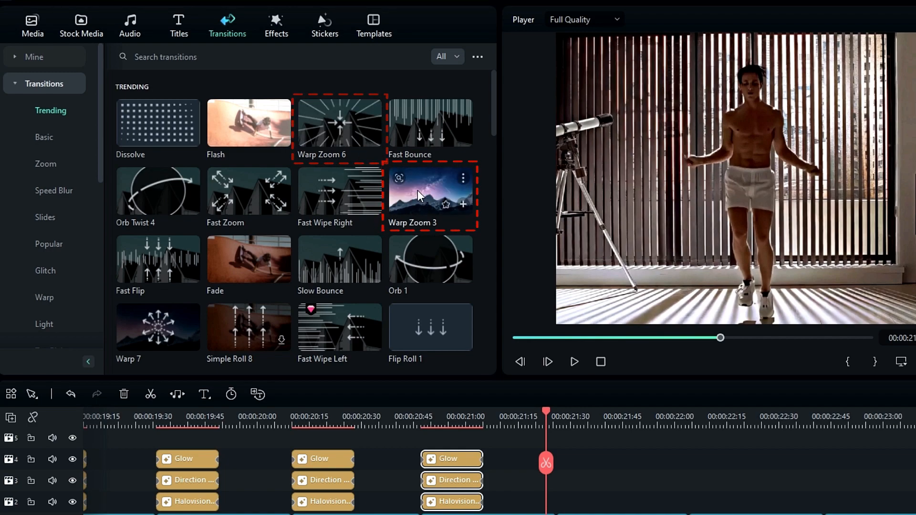
left_click_drag(421, 188, 562, 514)
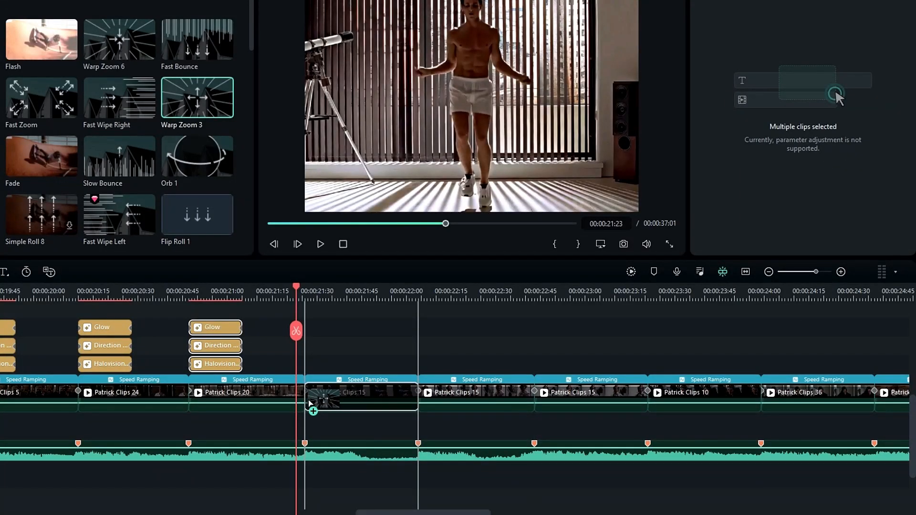
left_click_drag(308, 399, 346, 388)
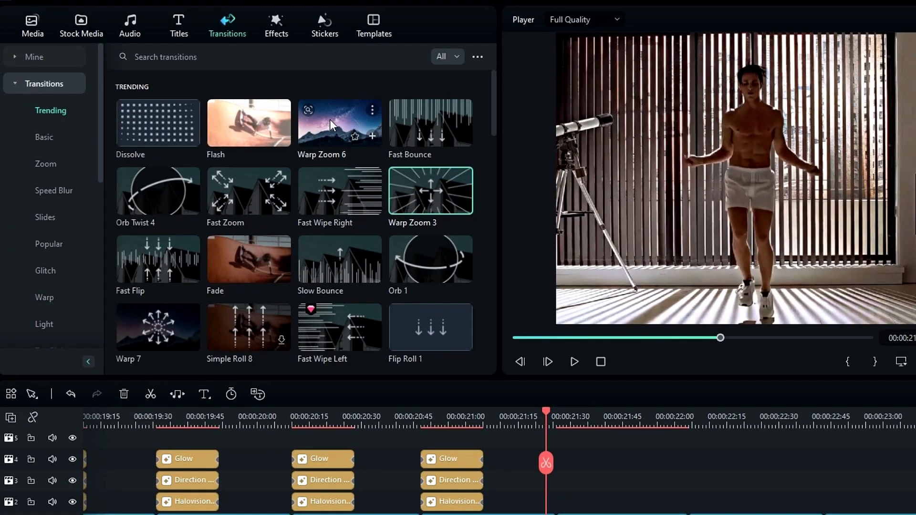
Apply the Warp Zoom 6 transition to the second Patrick Clips 15 clip and Orb 4 to the third
left_click_drag(333, 140, 716, 514)
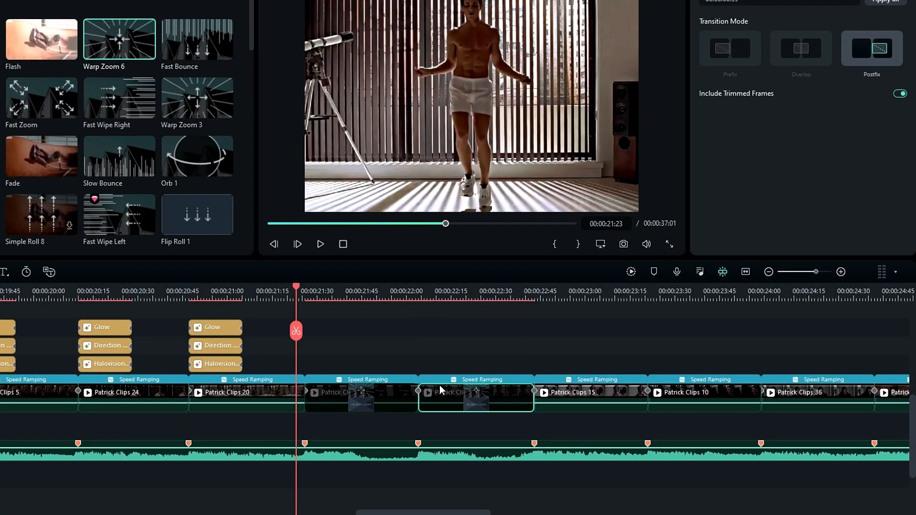
left_click_drag(623, 337, 441, 345)
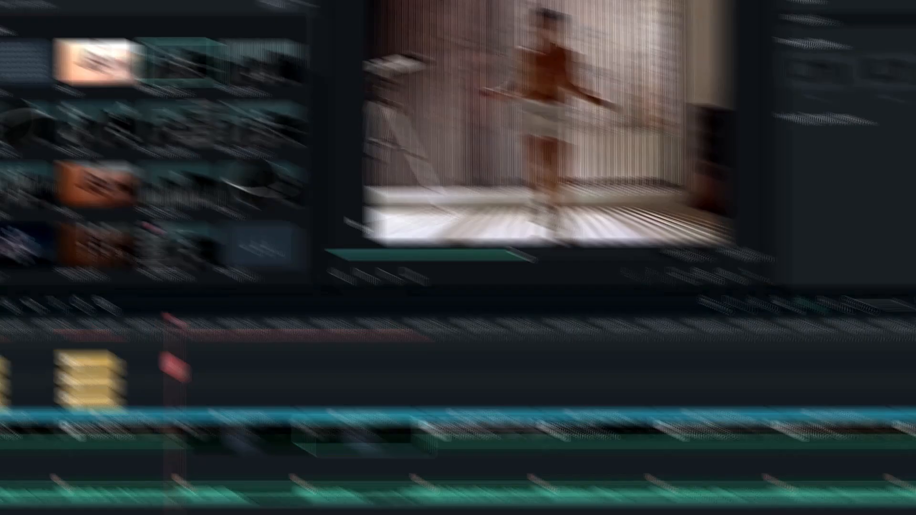
scroll(411, 255, "down", 3)
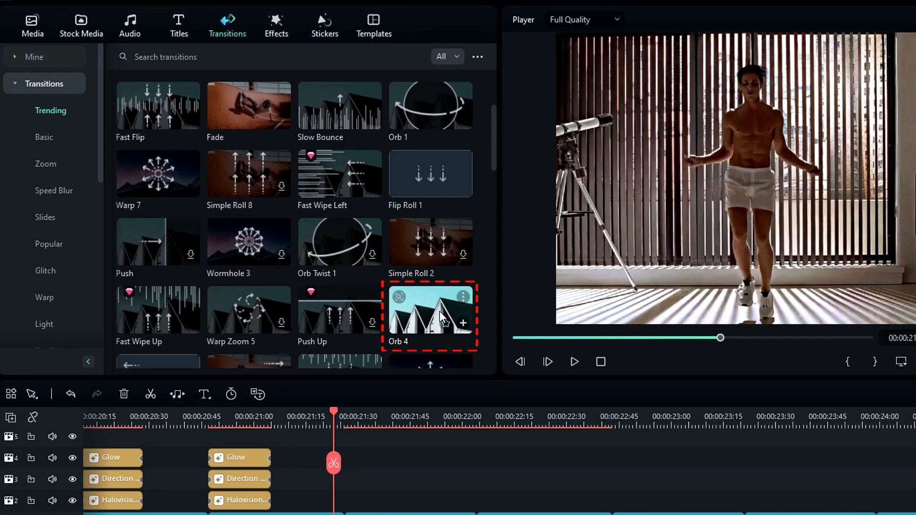
left_click_drag(425, 309, 376, 401)
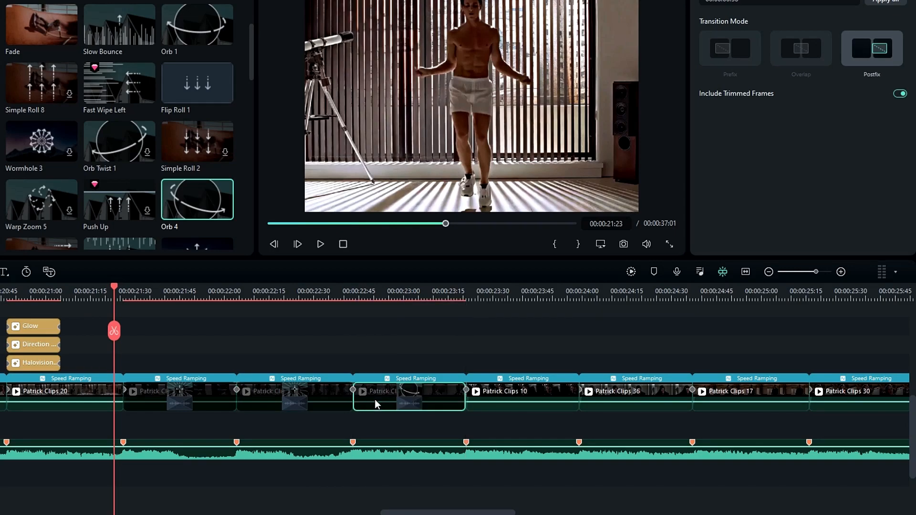
Set the Warp Zoom 3 transition's duration to 00:00:00:20 and apply that duration to all transitions
left_click(186, 403)
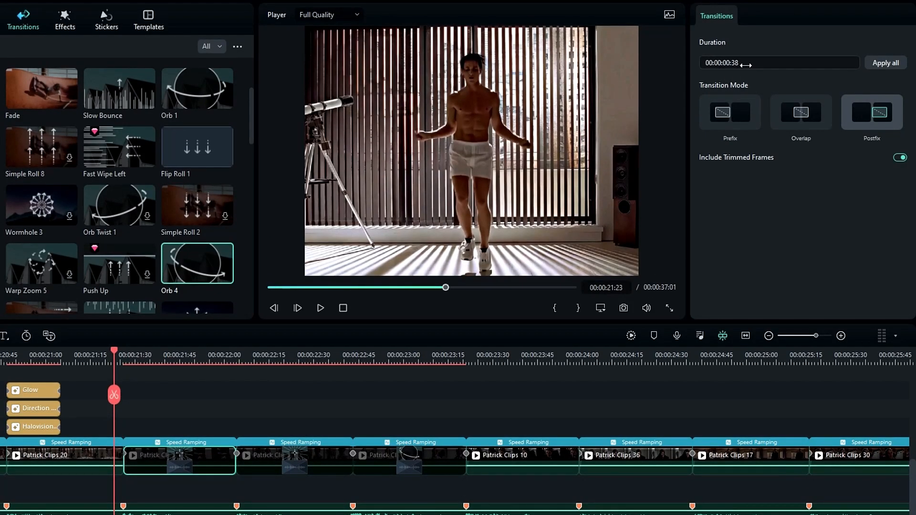
double_click(746, 66)
type("20")
key("Return")
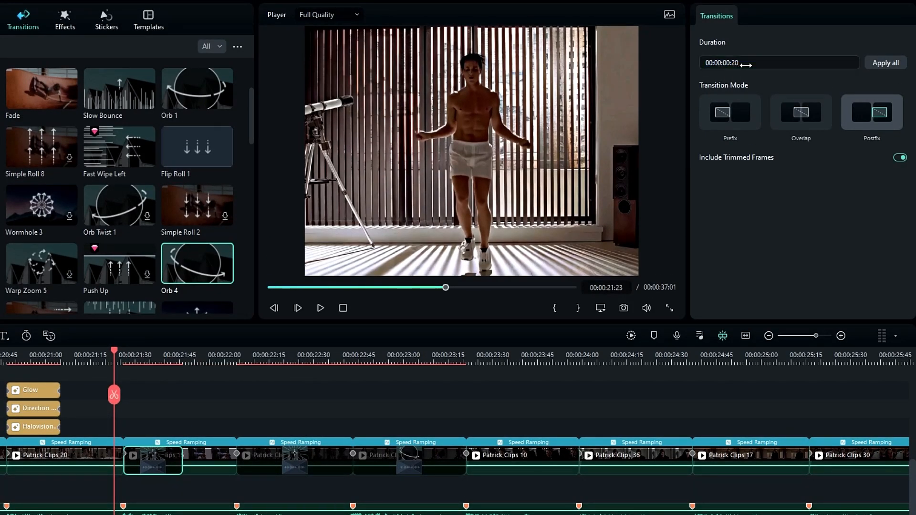
left_click(887, 63)
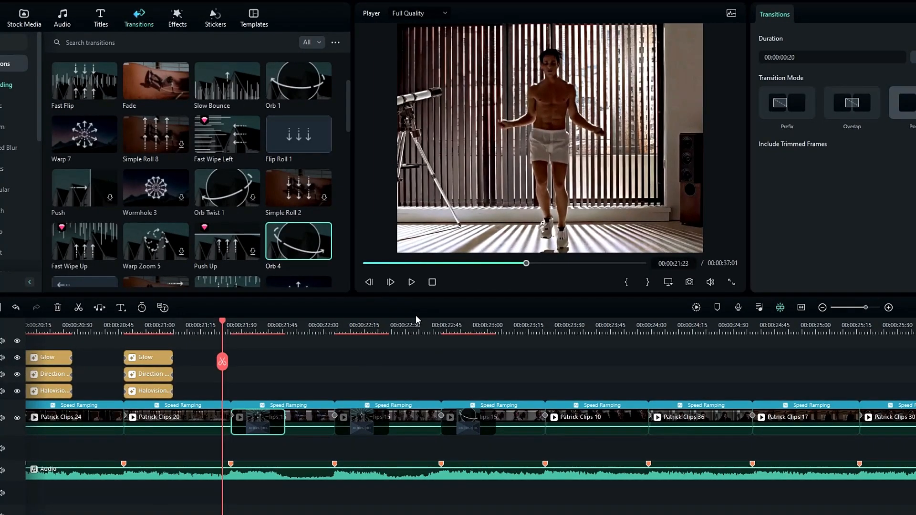
Render the timeline preview and scrub through the first transition
left_click_drag(404, 375, 418, 395)
key("Return")
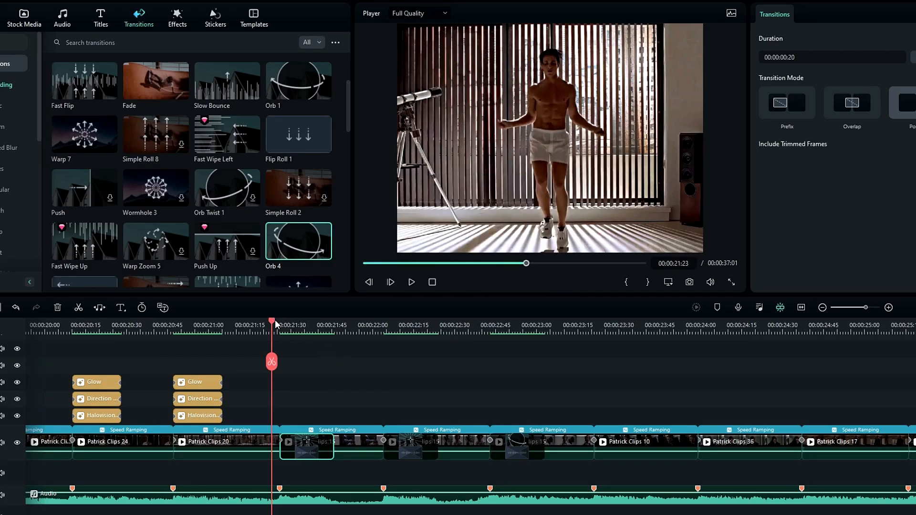
left_click_drag(275, 319, 348, 336)
Copy only Glow and Direction blur from above Patrick Clips 20, paste them onto the next four clips, and scrub the first transition
scroll(411, 394, "left", 5)
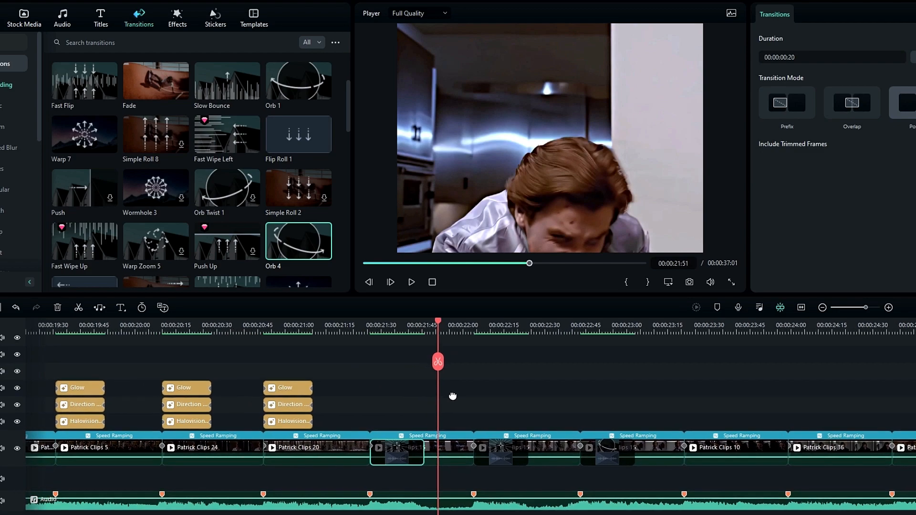
left_click_drag(341, 379, 324, 397)
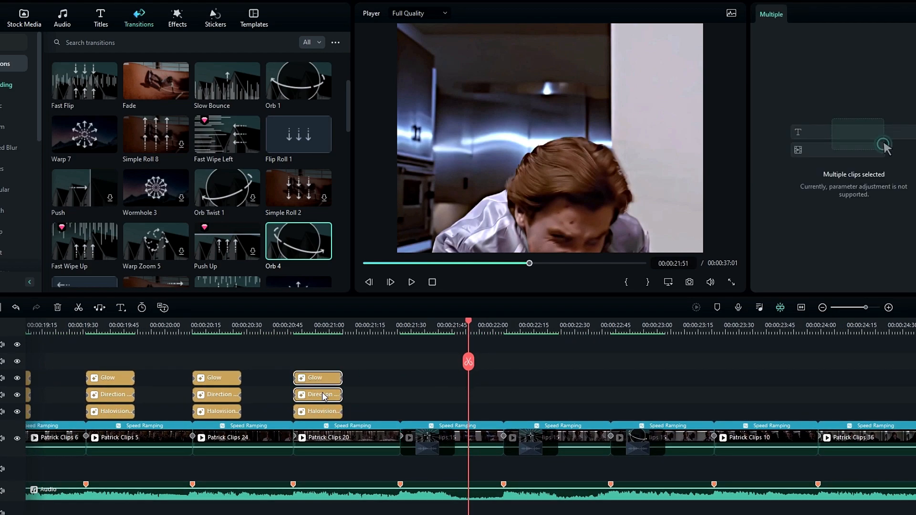
left_click(409, 325)
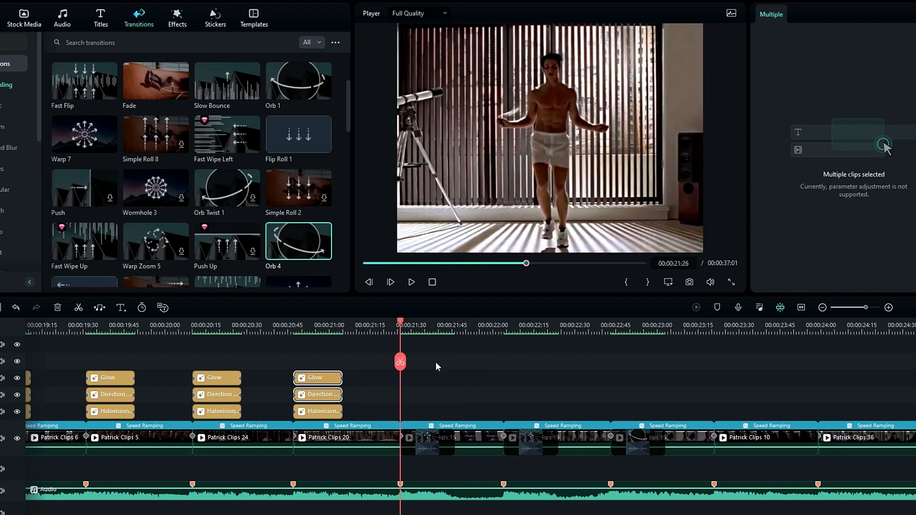
key("ctrl+v")
key("Down")
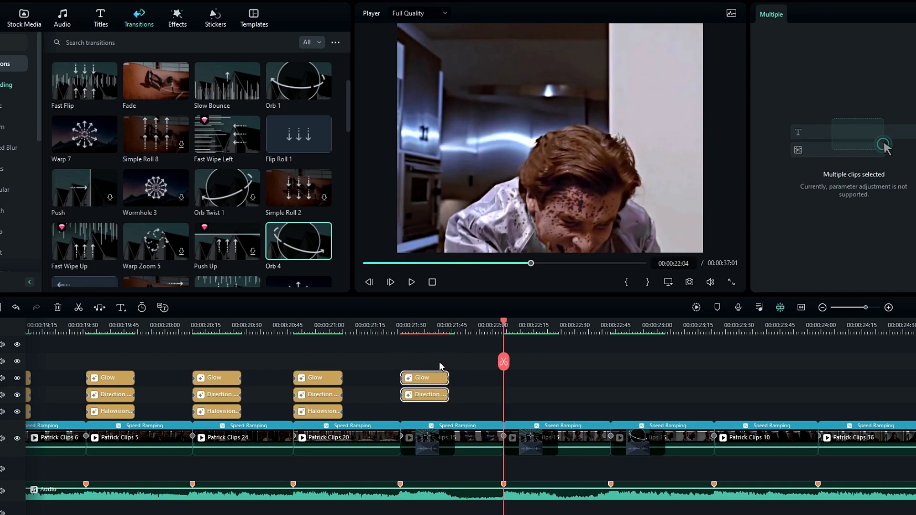
key("ctrl+v")
key("Down")
key("ctrl+v")
key("Down")
key("ctrl+v")
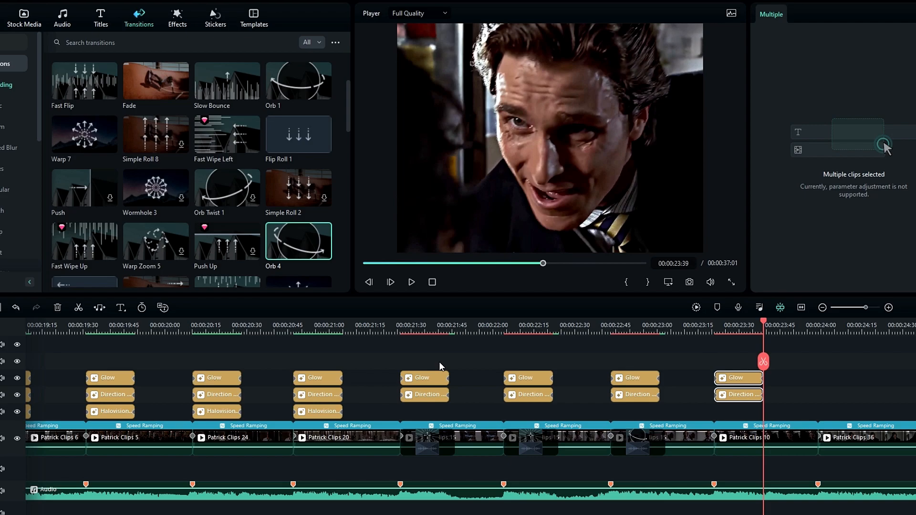
left_click(408, 324)
mouse_move(408, 324)
left_mouse_down()
mouse_move(425, 324)
mouse_move(382, 324)
mouse_move(438, 336)
mouse_move(416, 333)
left_mouse_up()
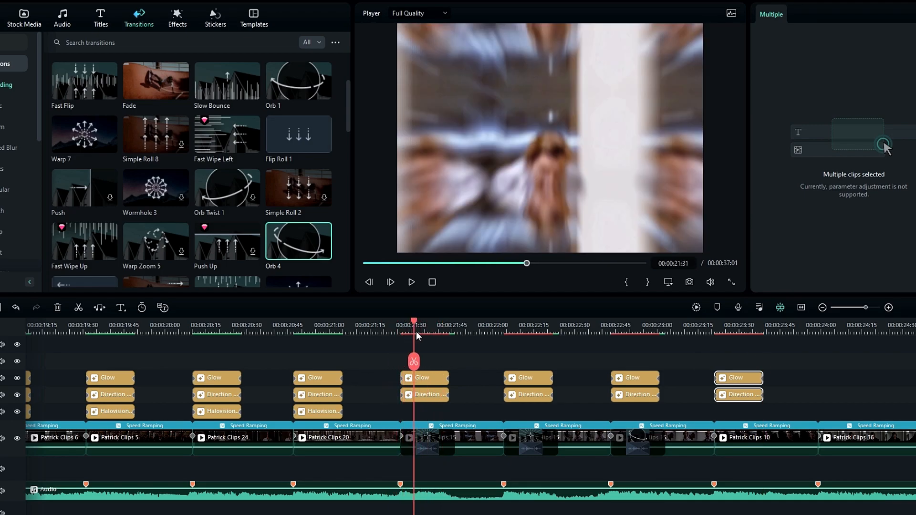
Shorten the Direction blur effect above the first Patrick Clips 15 clip so it ends at about 00:00:21:37
left_click_drag(481, 374, 447, 356)
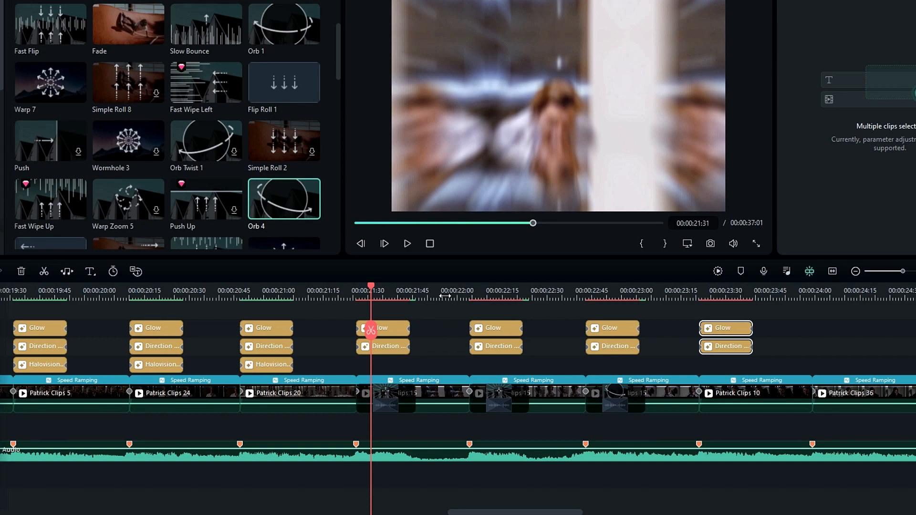
scroll(445, 296, "up", 2)
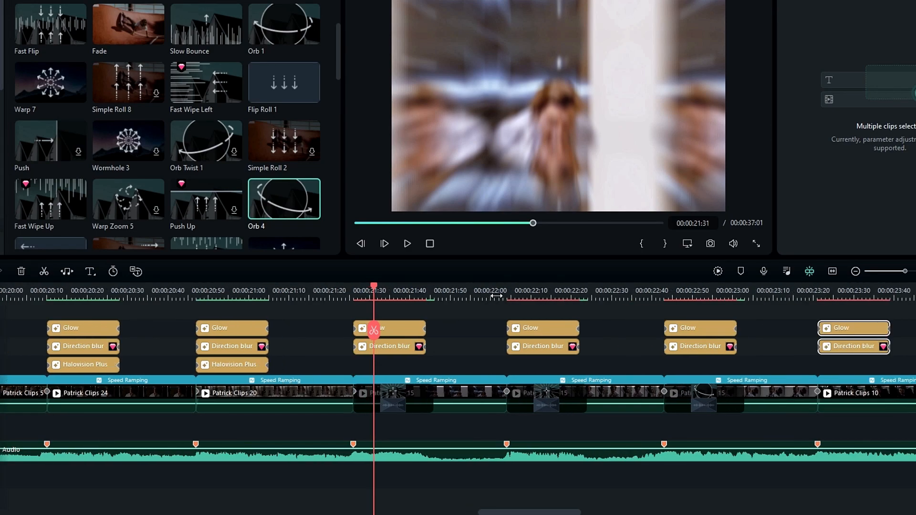
left_click(424, 350)
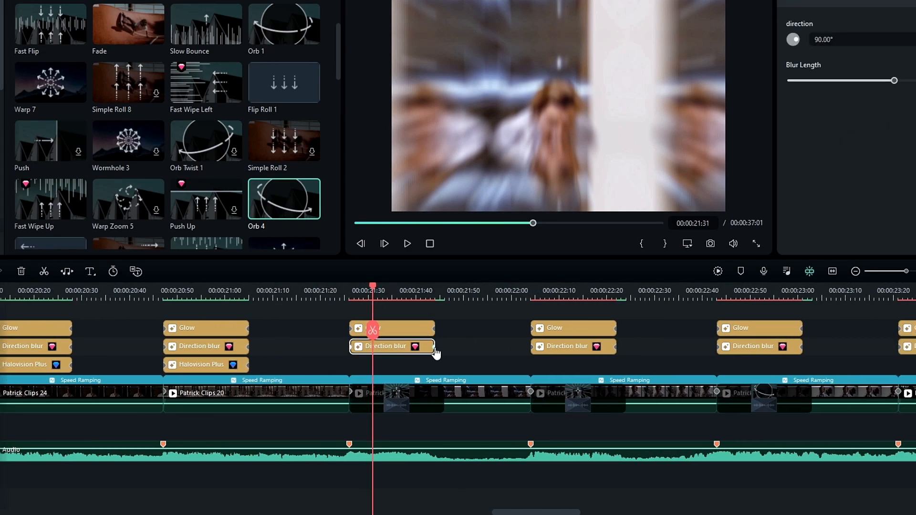
left_click_drag(433, 348, 416, 348)
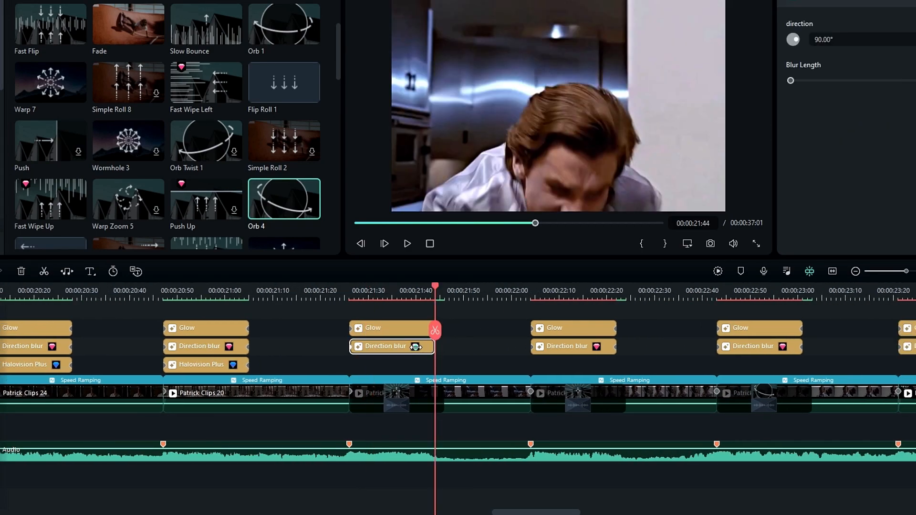
left_click(392, 345)
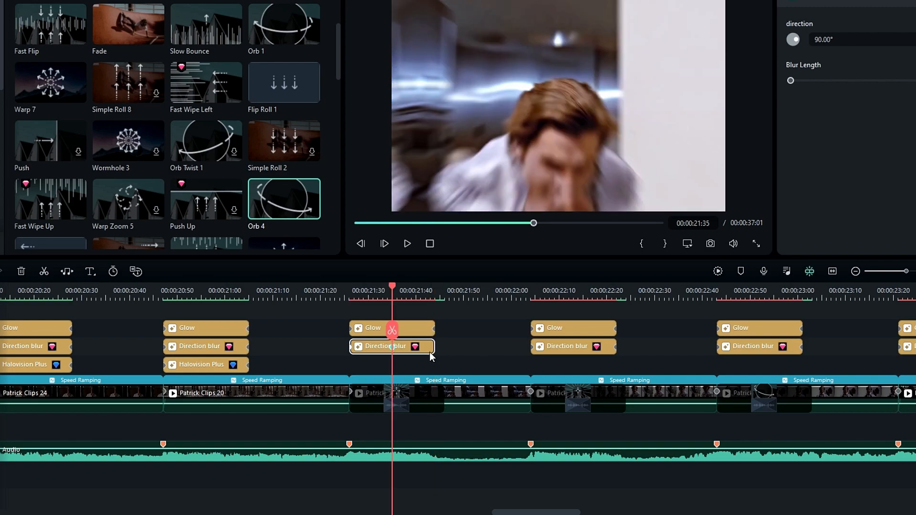
left_click_drag(432, 351, 400, 350)
Replace the full-length Direction blur on the next three clips with copies of the shortened Direction blur
left_click_drag(373, 298, 317, 313)
left_click_drag(418, 338, 735, 356)
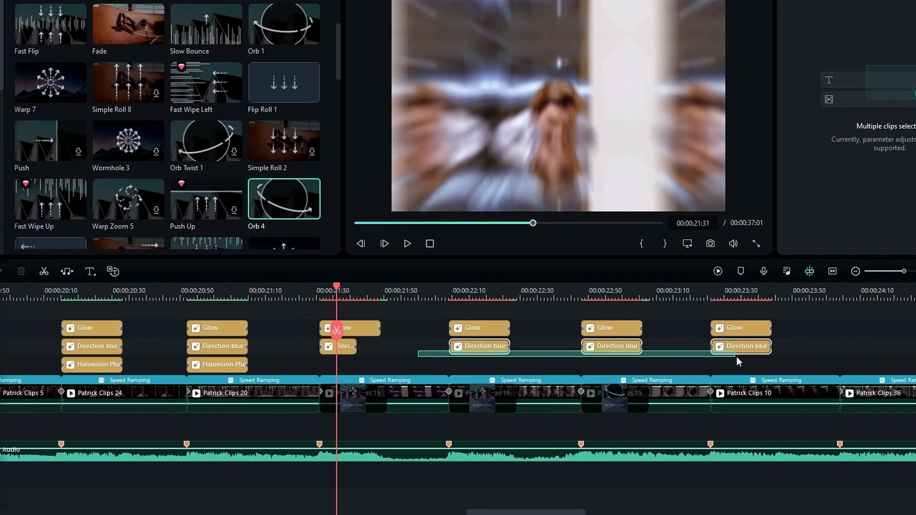
key("Delete")
left_click(342, 347)
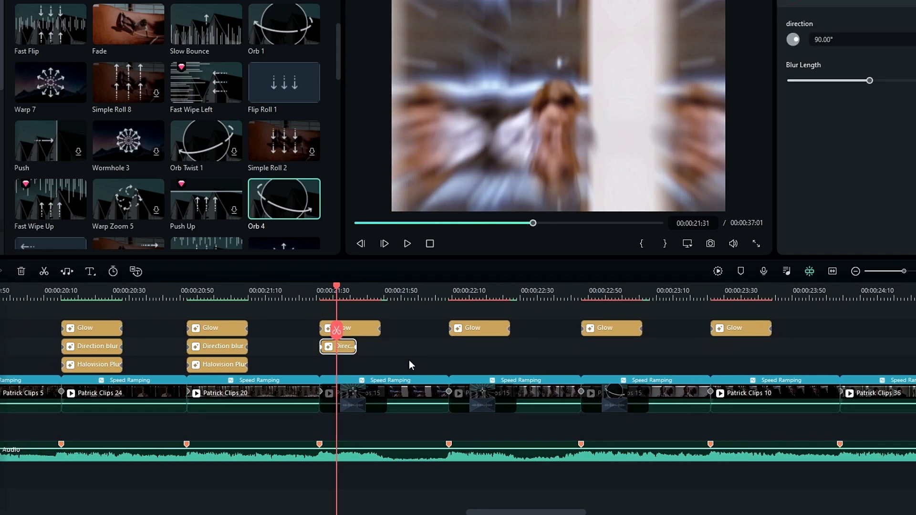
key("space")
key("ctrl+v")
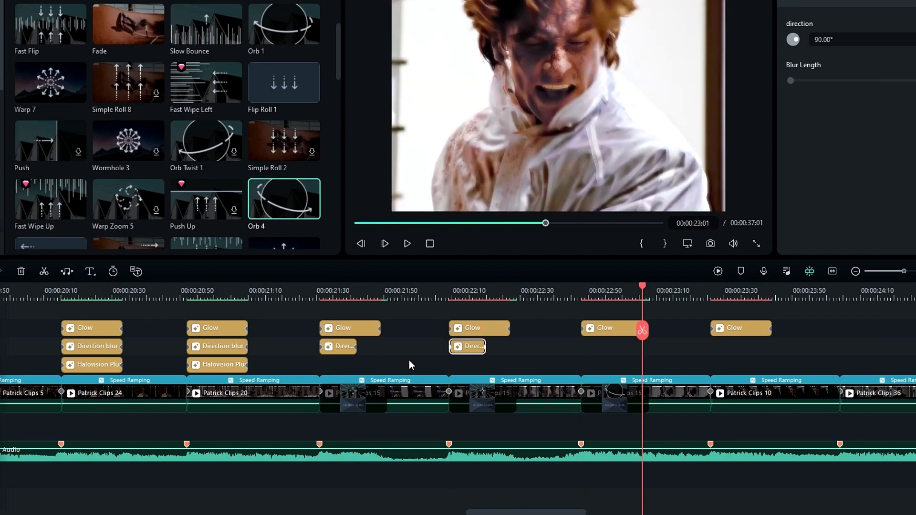
key("ctrl+v")
key("ctrl+v")
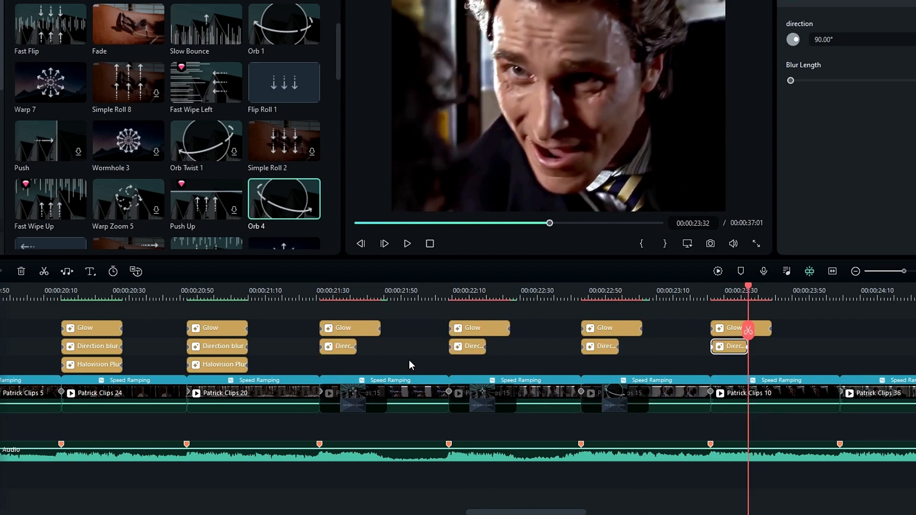
Add the Extreme shake video effect beneath Direction blur at the start of the first Patrick Clips 15 clip
left_click_drag(317, 290, 369, 308)
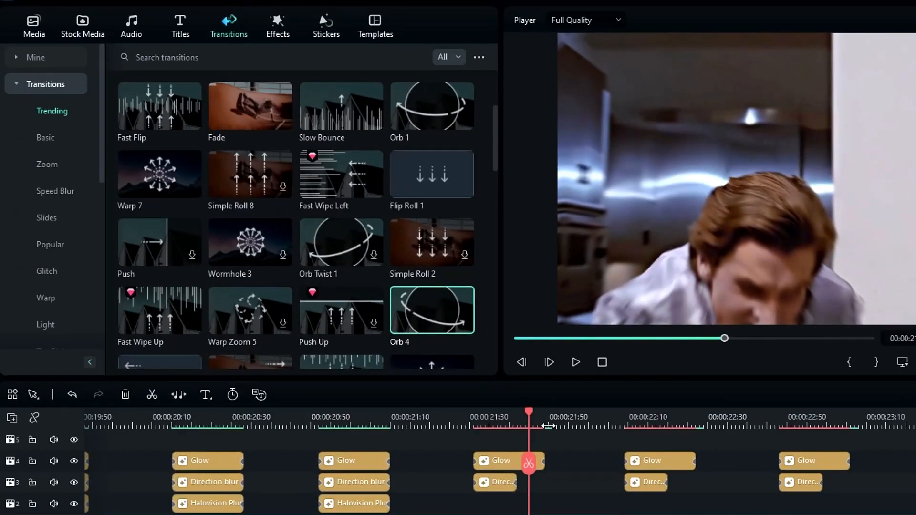
left_click(278, 22)
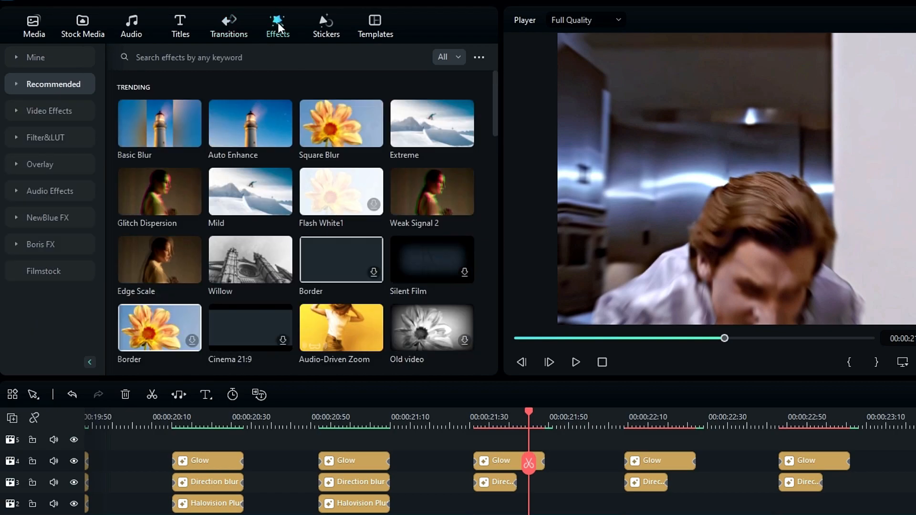
left_click(55, 113)
left_click(47, 165)
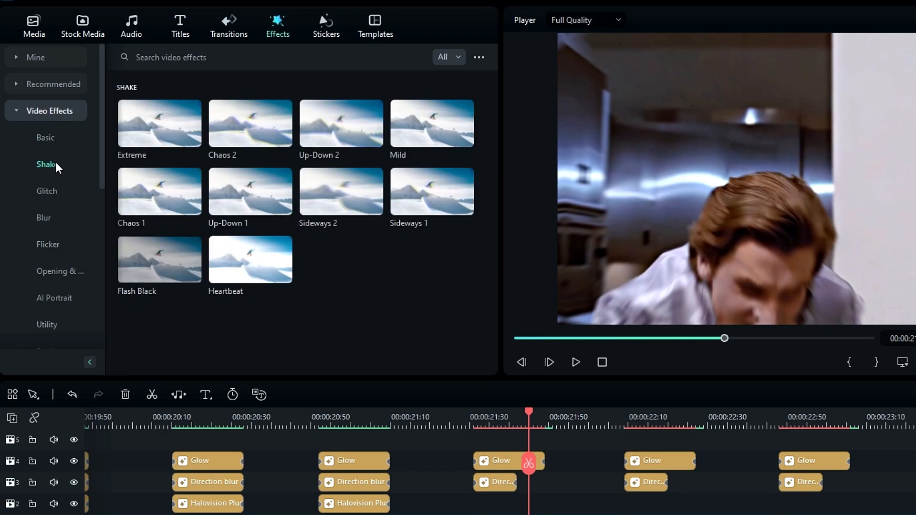
left_click_drag(154, 128, 480, 505)
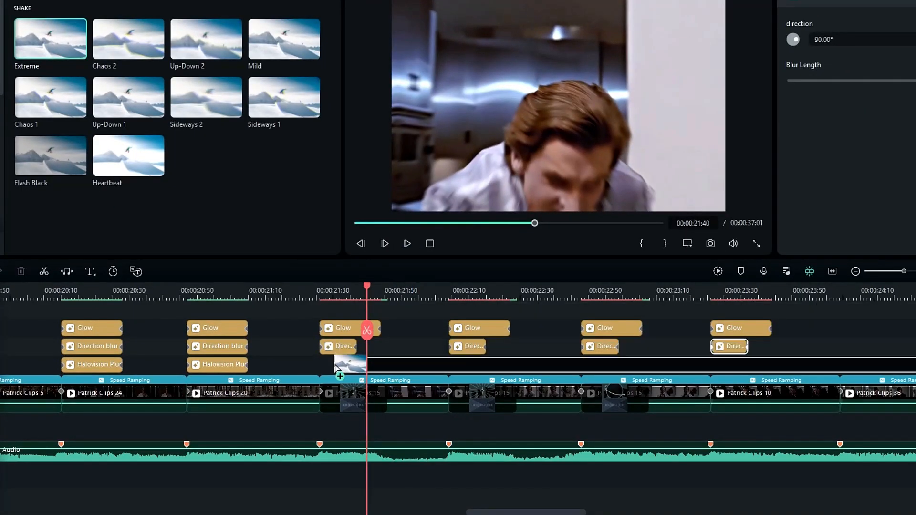
left_click_drag(325, 367, 326, 366)
Split the Extreme effect at the end of Direction blur, delete the remainder, and select the shortened effect
left_click_drag(344, 299, 487, 300)
left_click(378, 300)
key("ctrl+b")
left_click(383, 369)
key("Delete")
left_click(364, 361)
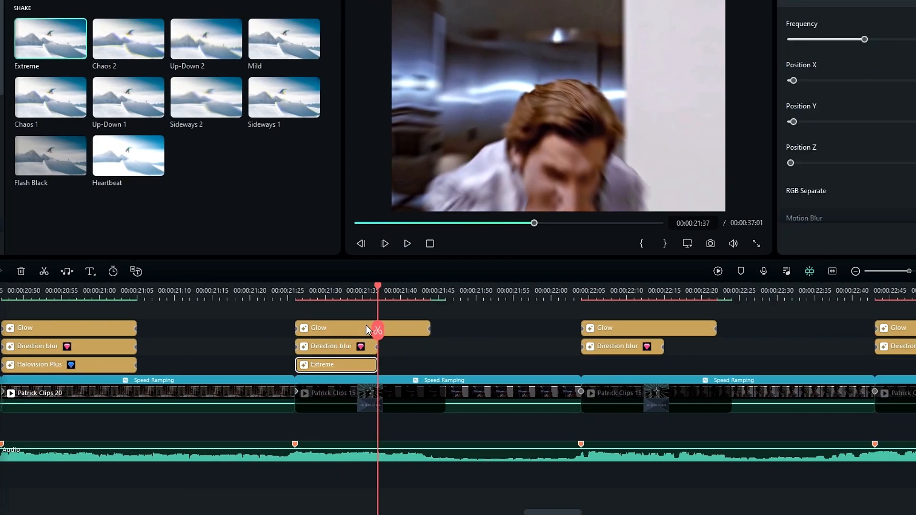
Set the Extreme effect's Frequency to 50, its Position X to the minimum, and Position Y to nearly half of its range
left_click(333, 298)
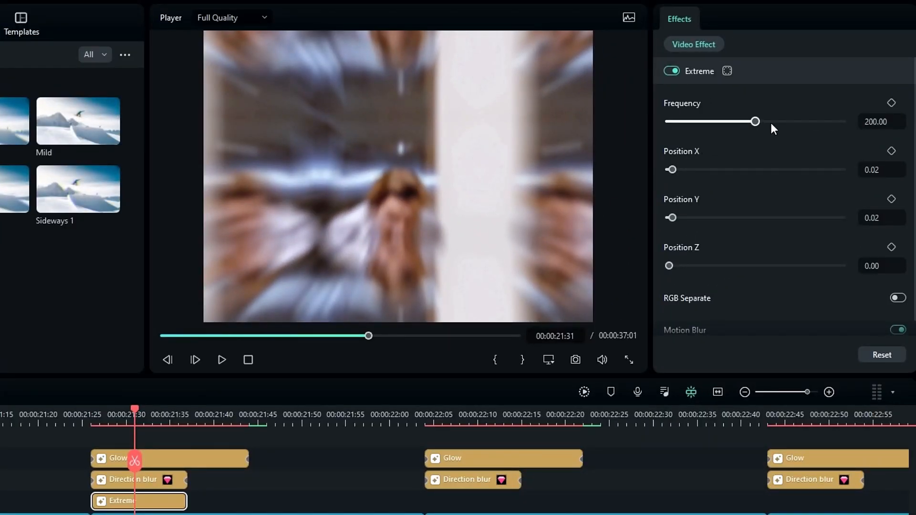
left_click(877, 124)
type("50")
key("Return")
left_click_drag(669, 171, 650, 171)
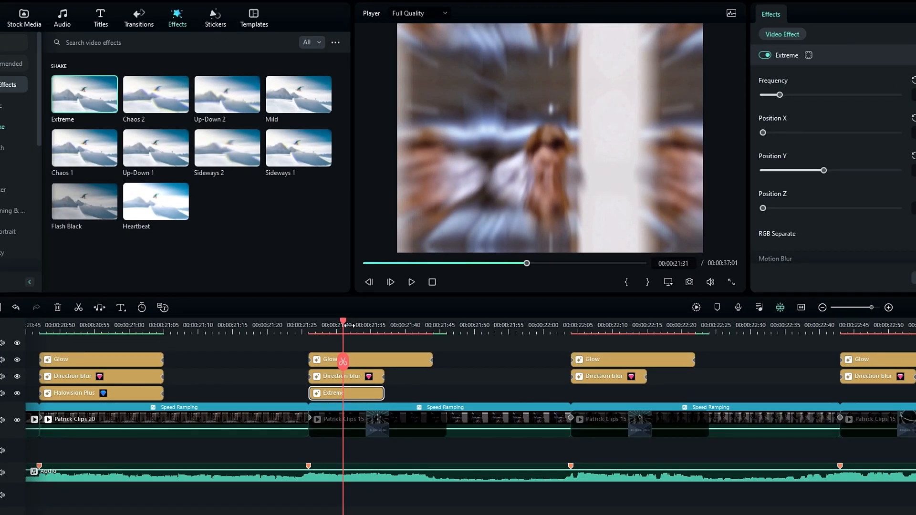
Move the Extreme effect so it ends together with Glow, then render the preview and play the first transition
left_click_drag(342, 323, 371, 333)
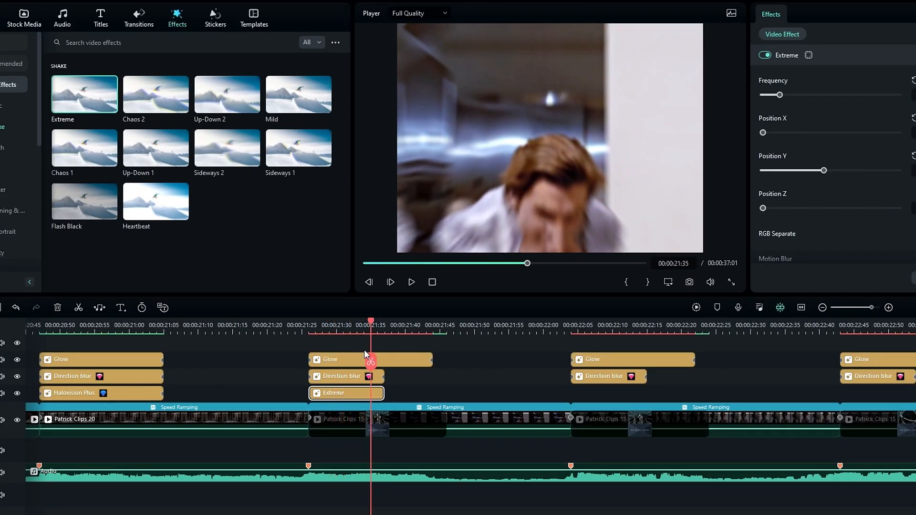
left_click_drag(347, 393, 406, 394)
left_click(336, 324)
scroll(340, 325, "down", 1)
key("Return")
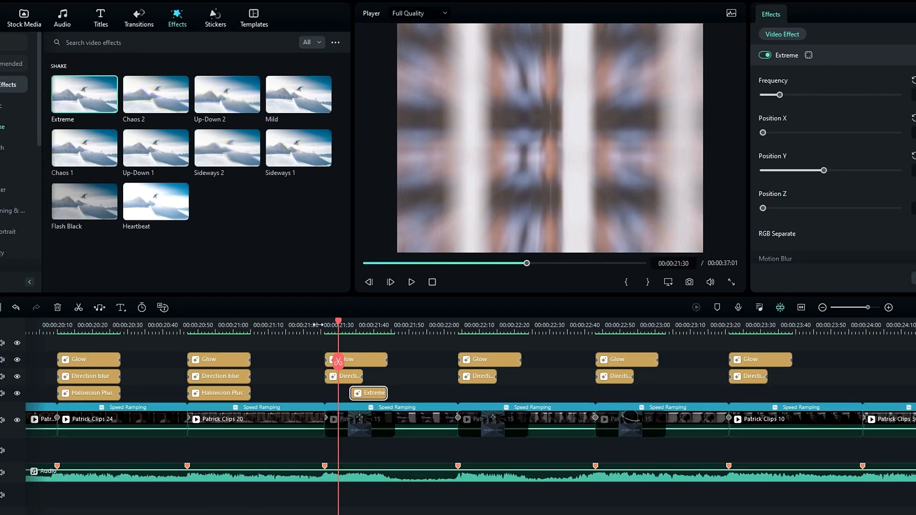
left_click(317, 324)
key("space")
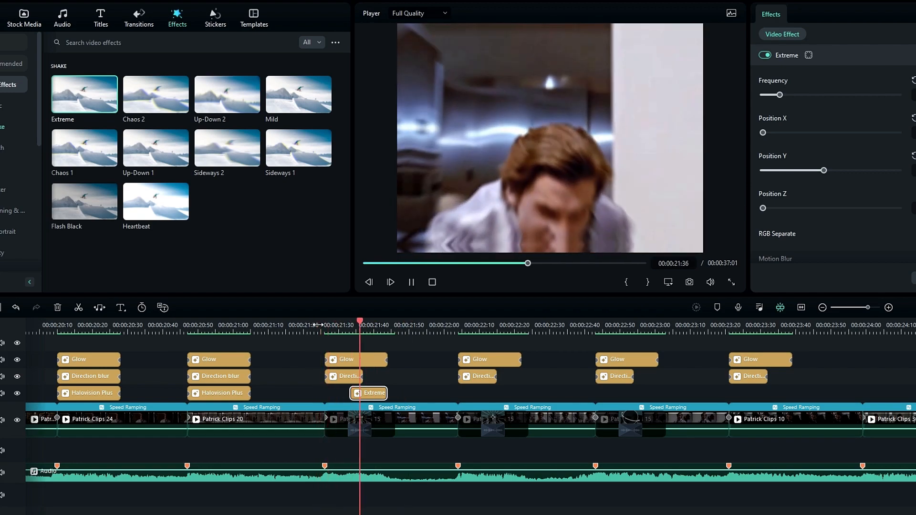
Copy the Extreme effect above the second Patrick Clips 15 clip and start it at 00:00:22:11
left_click(485, 330)
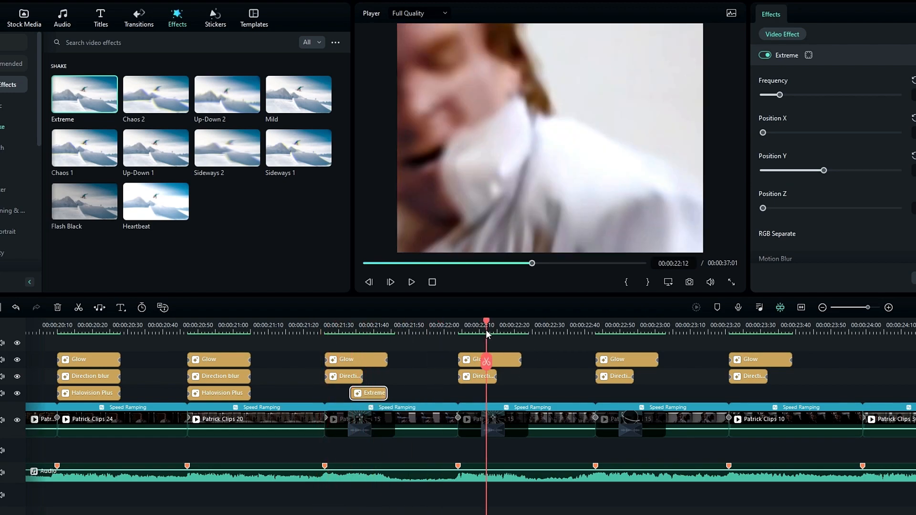
left_click(616, 320)
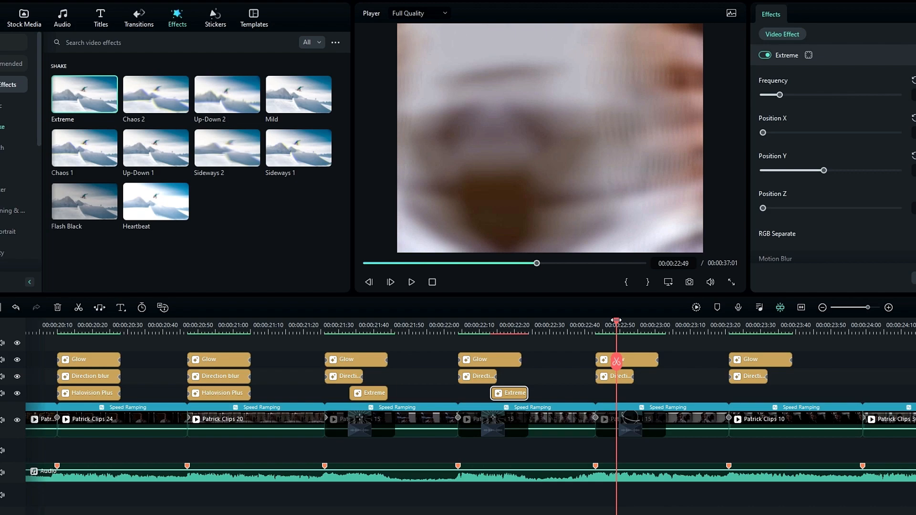
left_click(486, 337)
left_click_drag(509, 393, 502, 393)
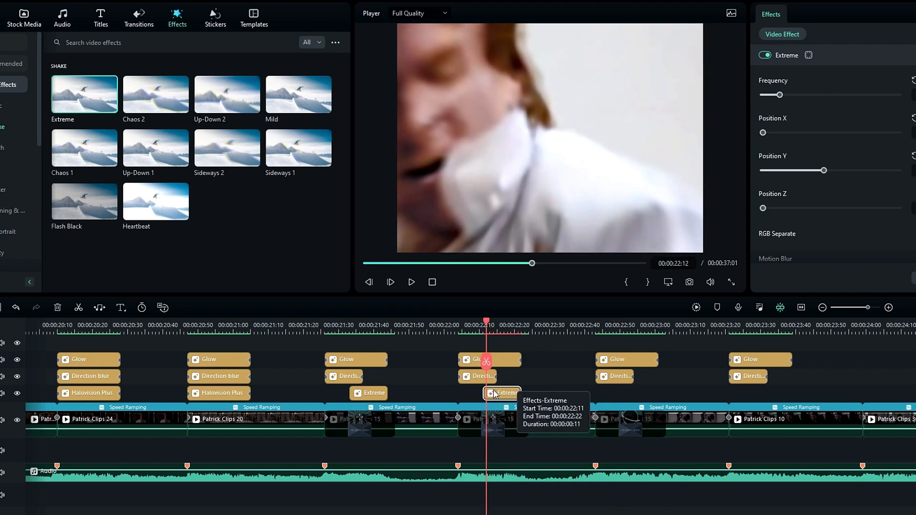
Paste the Extreme effect above the third Patrick Clips 15 clip and above Patrick Clips 10, ending each copy with Glow
left_click(623, 341)
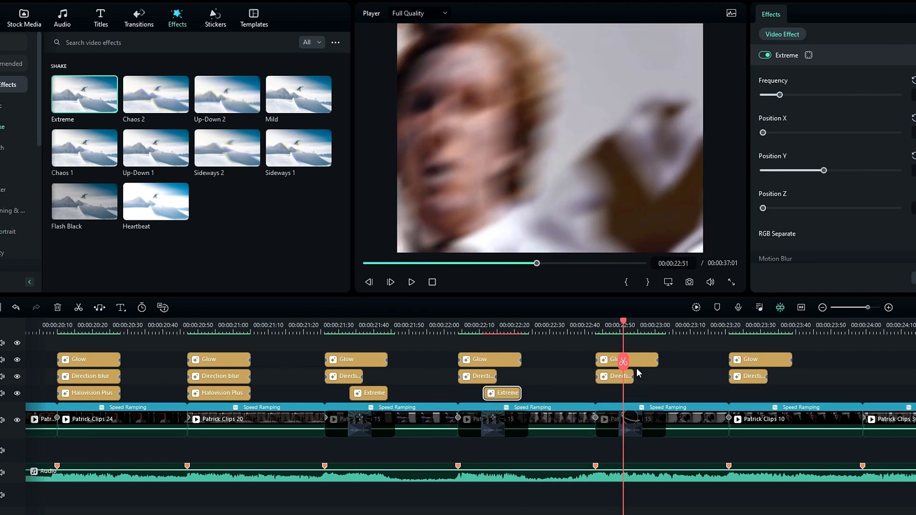
key("ctrl+v")
mouse_move(589, 395)
left_mouse_down()
mouse_move(553, 394)
mouse_move(595, 397)
left_mouse_up()
left_click_drag(648, 382, 560, 380)
left_click(624, 335)
key("Right")
key("Right")
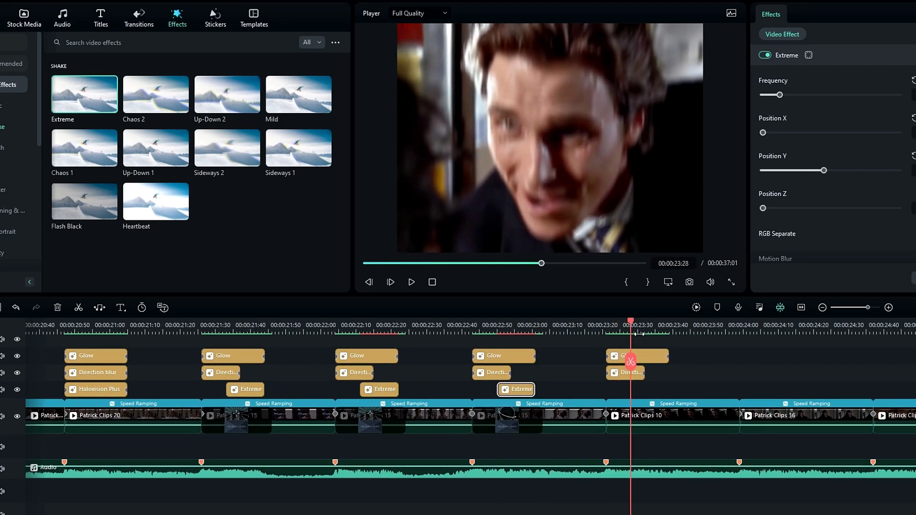
key("ctrl+v")
left_click_drag(633, 334, 514, 334)
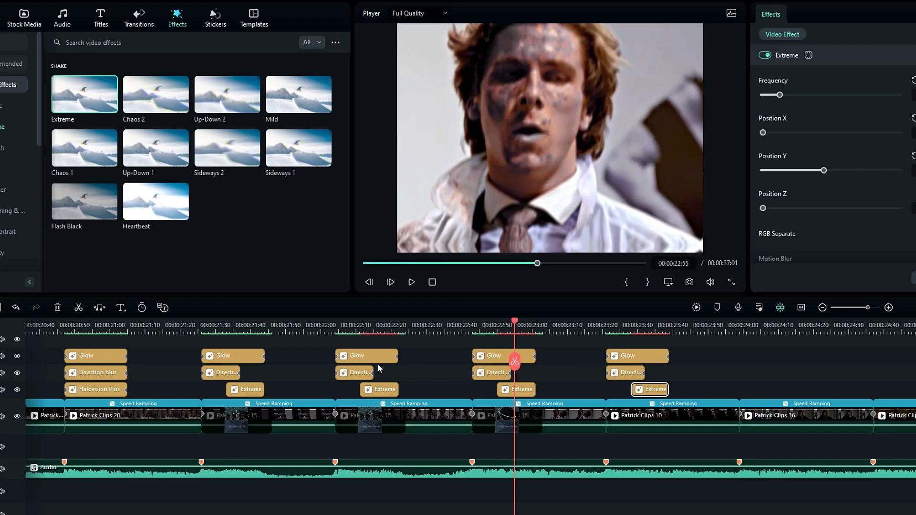
Align Extreme with the start of Patrick Clips 10, shift the three earlier Extreme effects slightly earlier, and play back the transitions
left_click_drag(408, 363, 429, 378)
left_click(660, 405)
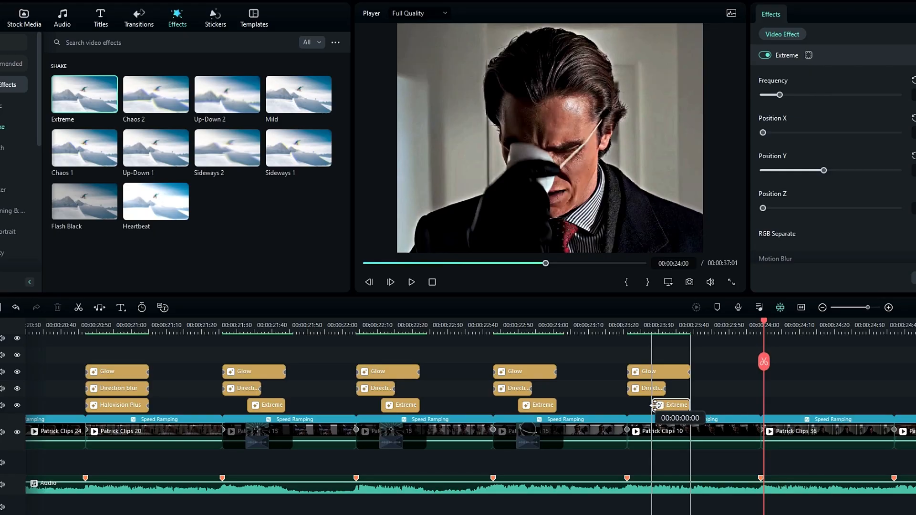
left_click_drag(655, 405, 632, 405)
left_click_drag(543, 409, 530, 405)
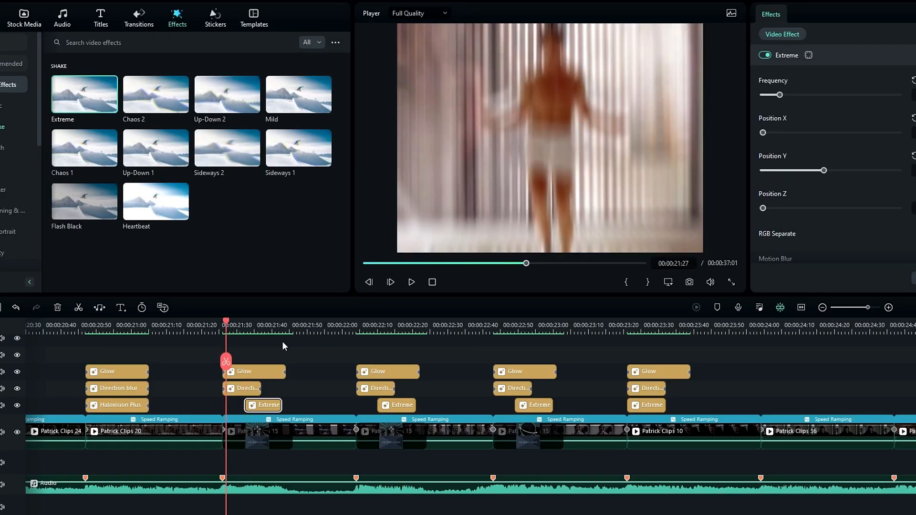
key("space")
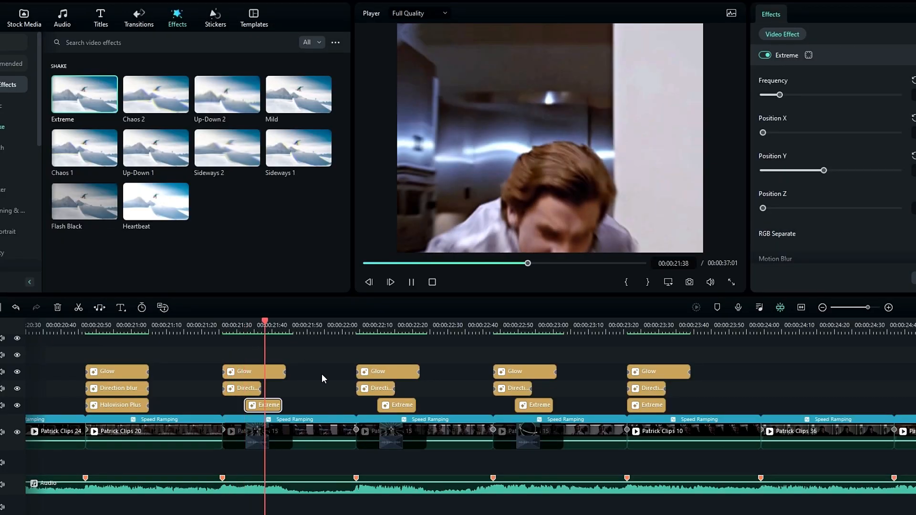
left_click(225, 331)
key("space")
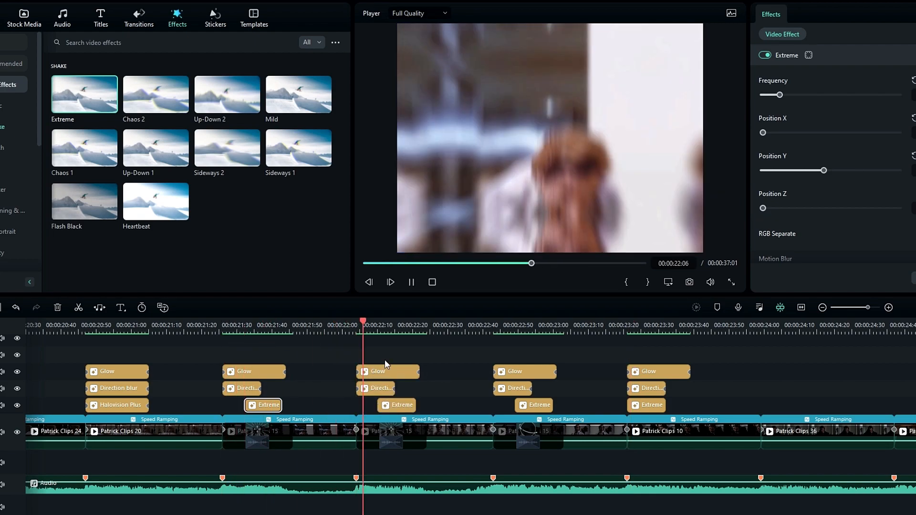
key("space")
Copy Glow, Direction blur and Extreme from above Patrick Clips 10 and paste them at the start of the next two clips
left_click_drag(745, 363, 503, 380)
left_click_drag(449, 388, 470, 365)
mouse_move(596, 325)
left_mouse_down()
mouse_move(485, 324)
mouse_move(592, 329)
left_mouse_up()
left_click_drag(524, 361, 424, 400)
key("Down")
key("Down")
key("ctrl+v")
left_click_drag(520, 333, 389, 350)
left_click_drag(763, 372, 508, 371)
key("Down")
key("ctrl+v")
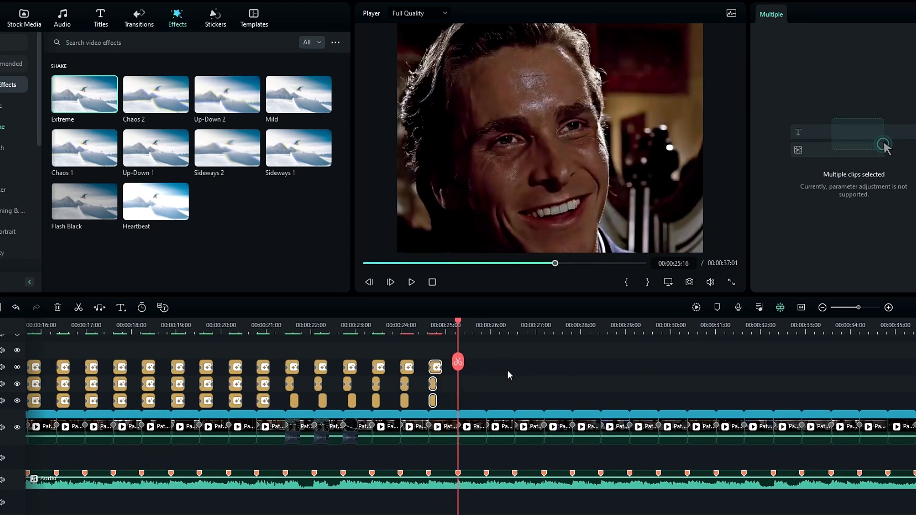
Paste the Glow, Direction blur and Extreme group at the start of each following clip through Patrick Clips 33
key("Down")
key("ctrl+v")
key("Down")
key("ctrl+v")
key("Down")
key("ctrl+v")
key("Down")
key("ctrl+v")
key("Down")
key("ctrl+v")
key("Down")
key("ctrl+v")
key("ctrl+v")
key("Down")
key("ctrl+v")
key("Down")
key("ctrl+v")
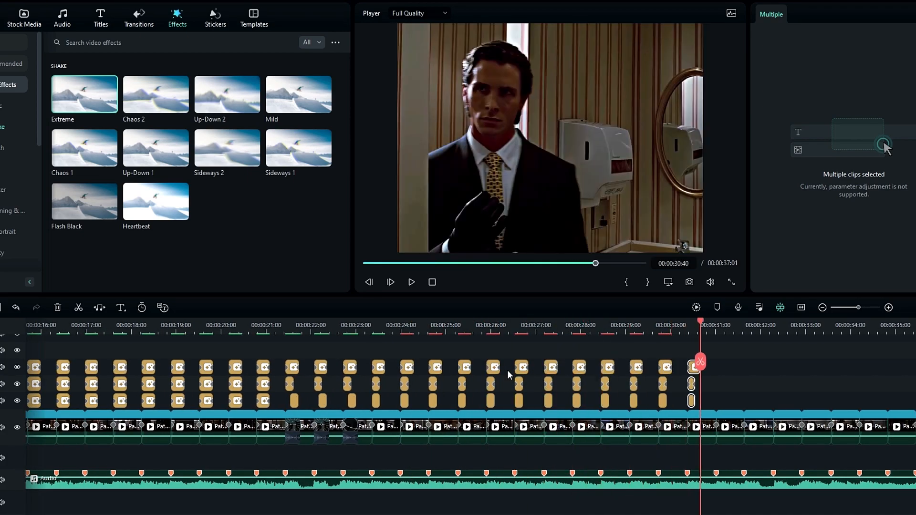
key("Down")
key("ctrl+v")
key("Down")
key("ctrl+v")
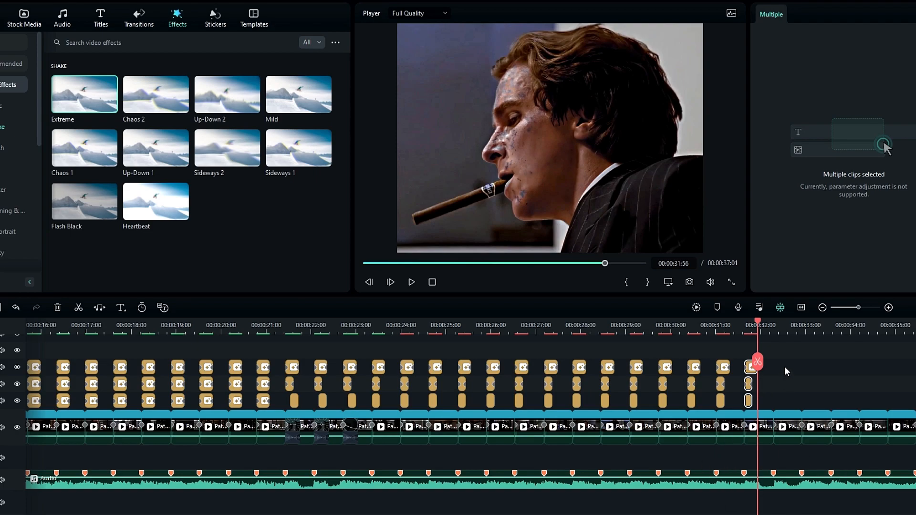
left_click(785, 371)
Apply Warp Zoom 6 to the second Patrick Clips 16 clip and Orb 4 to the third, and select the first clip's transition
scroll(811, 377, "up", 4)
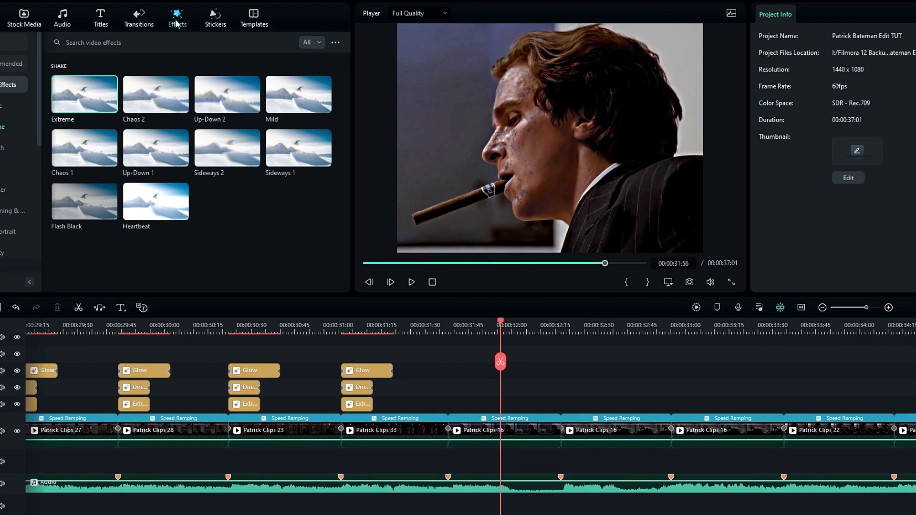
left_click(146, 21)
scroll(262, 196, "up", 3)
left_click_drag(227, 94, 626, 453)
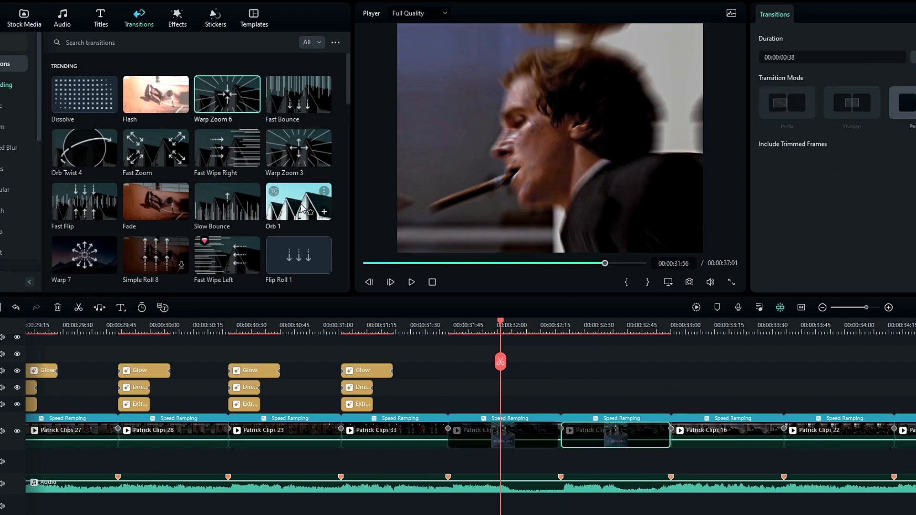
scroll(302, 208, "down", 5)
left_click_drag(307, 135, 691, 433)
left_click(518, 436)
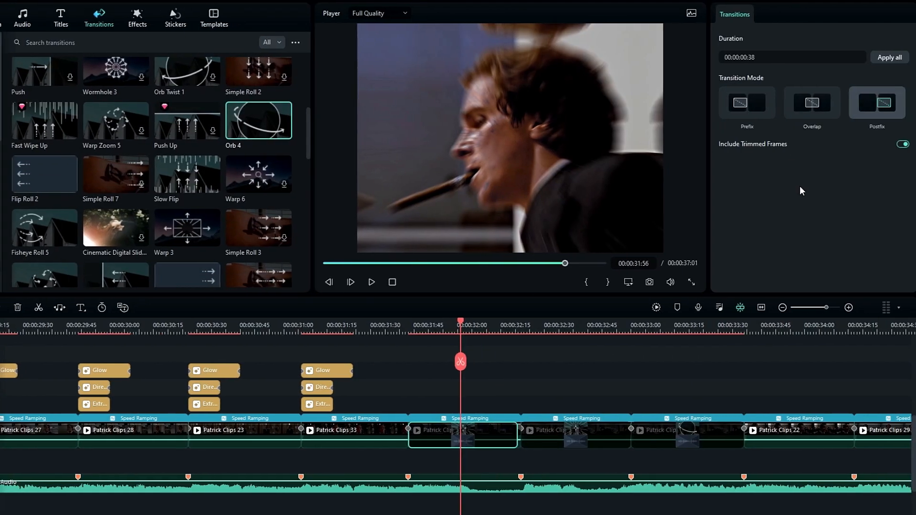
Set the selected transition's duration to 00:00:00:20 and apply that duration to all transitions
double_click(834, 58)
type("20")
key("Return")
left_click(886, 59)
Copy an earlier Glow, Direction blur and offset Extreme group and paste it at the start of each of the three clips with new transitions
left_click(420, 332)
left_click_drag(421, 330, 297, 327)
left_click_drag(120, 354, 134, 410)
key("Up")
left_click_drag(494, 326, 577, 334)
key("ctrl+v")
key("Down")
key("ctrl+v")
key("Down")
key("ctrl+v")
Copy an aligned Glow, Direction blur and Extreme group and paste it at the start of each of the last three clips
left_click_drag(509, 342, 545, 400)
key("Down")
key("ctrl+v")
key("Down")
key("ctrl+v")
key("Down")
key("ctrl+v")
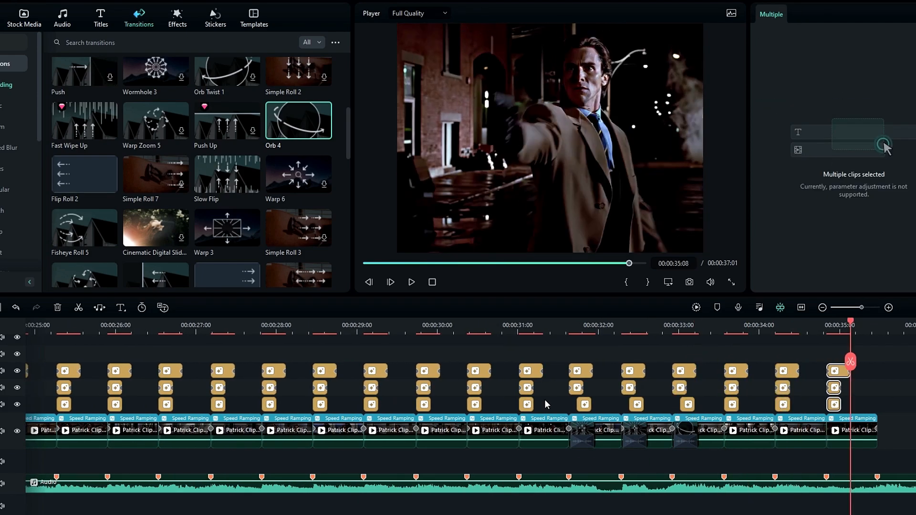
Render the timeline preview and play the montage back from about 18 seconds
left_click_drag(507, 342, 432, 341)
key("Return")
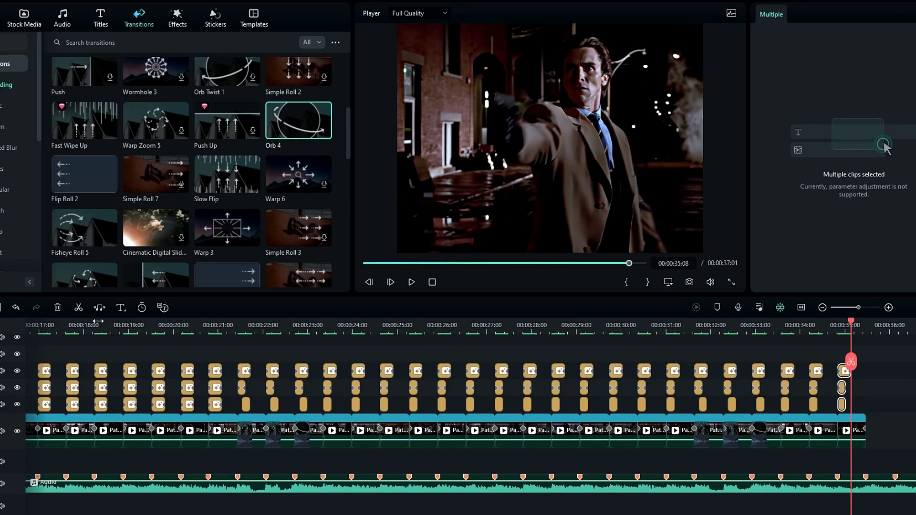
left_click(84, 323)
key("space")
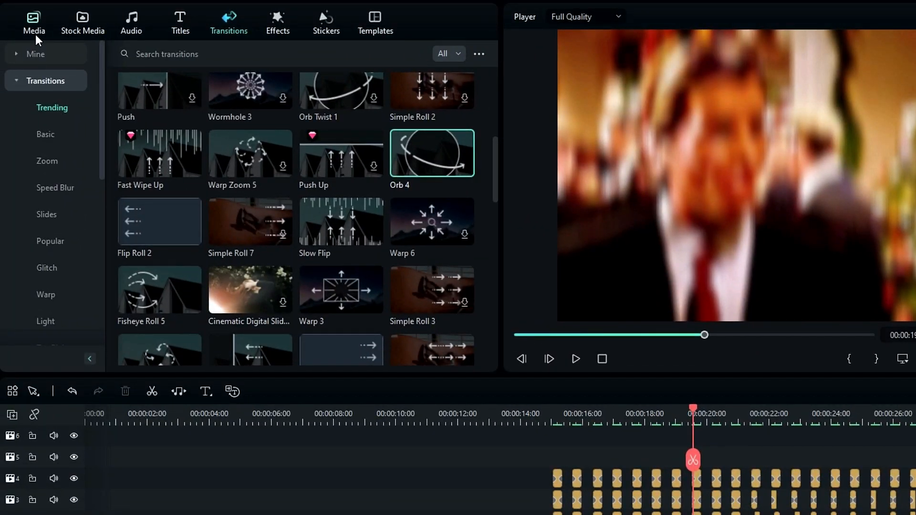
Add an Adjustment Layer at the start of the track above the effects and extend it to the end of the montage
left_click(35, 34)
left_click(70, 161)
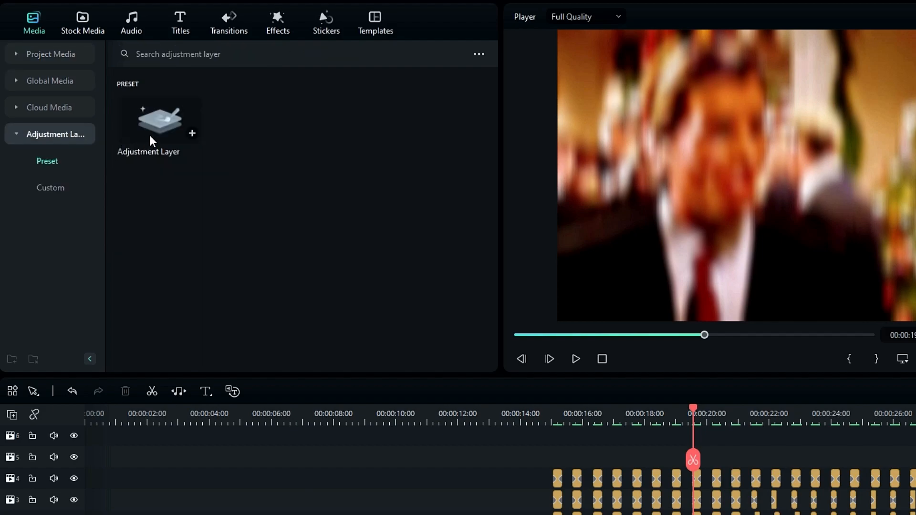
left_click_drag(147, 136, 89, 459)
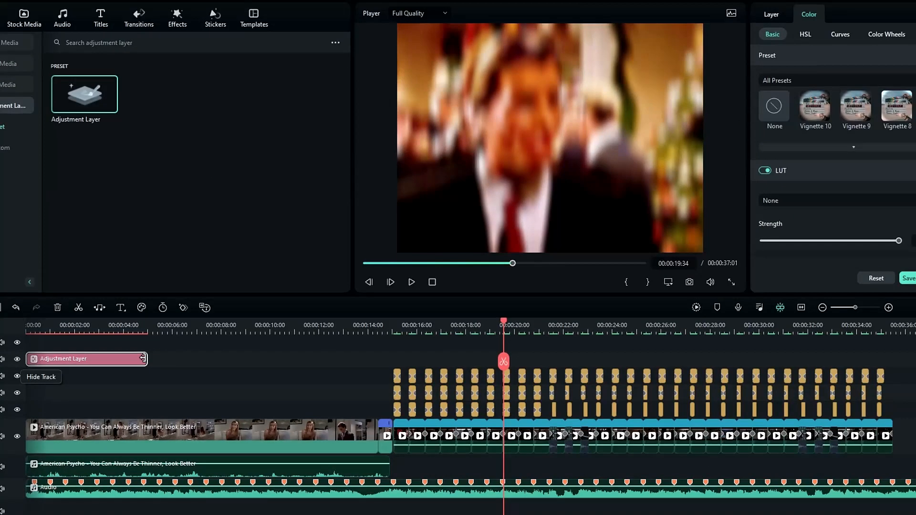
left_click_drag(205, 325, 915, 325)
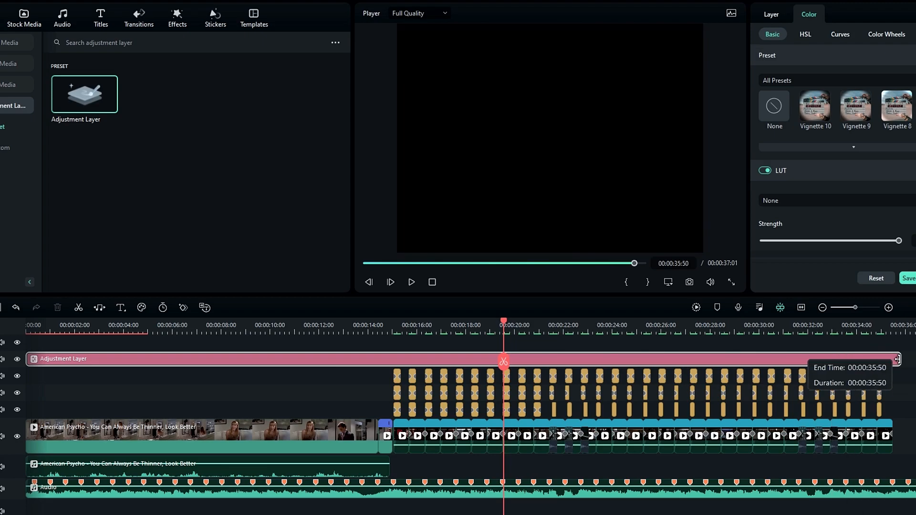
Apply the BCC Plus Glow Edges effect from Boris FX Plus Lights to the Adjustment Layer and preview it on the clips
left_click(642, 324)
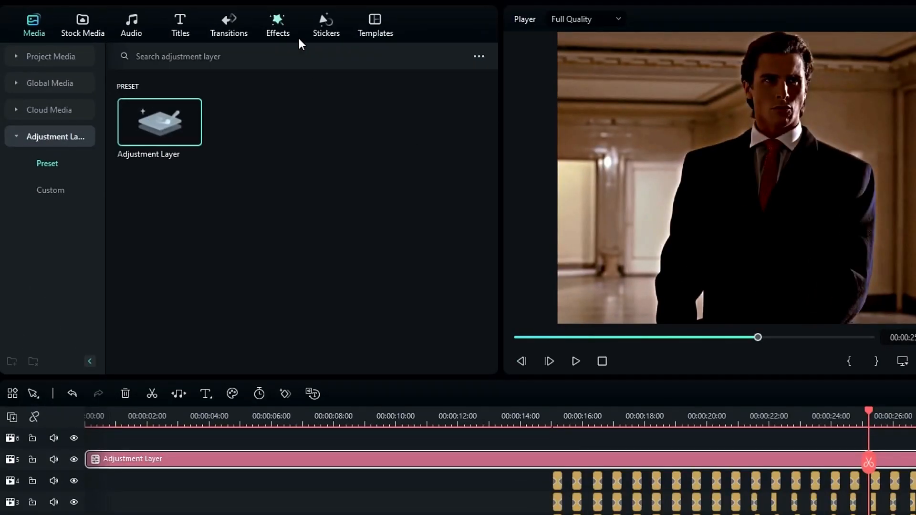
left_click(180, 20)
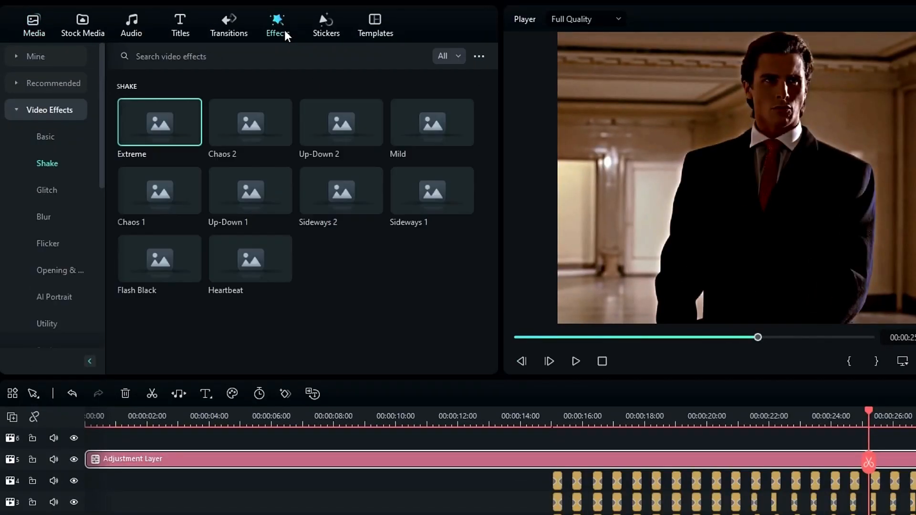
left_click(76, 112)
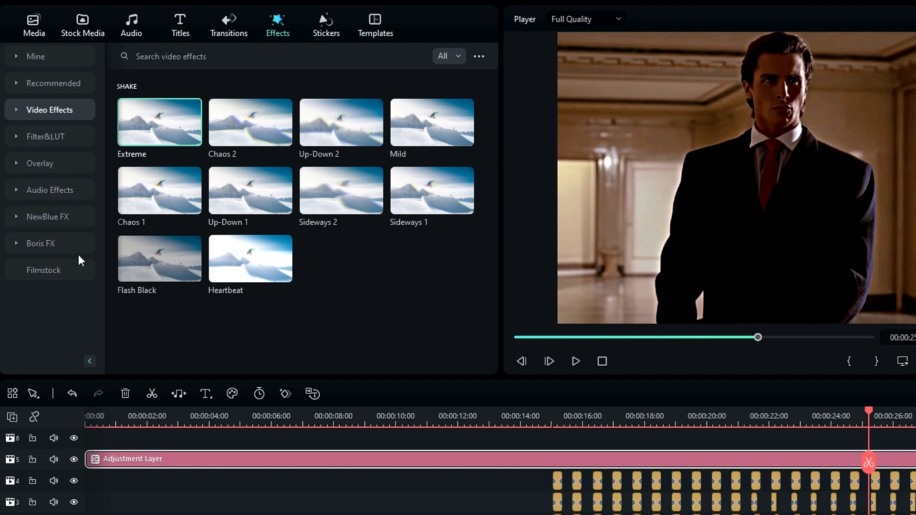
left_click(54, 252)
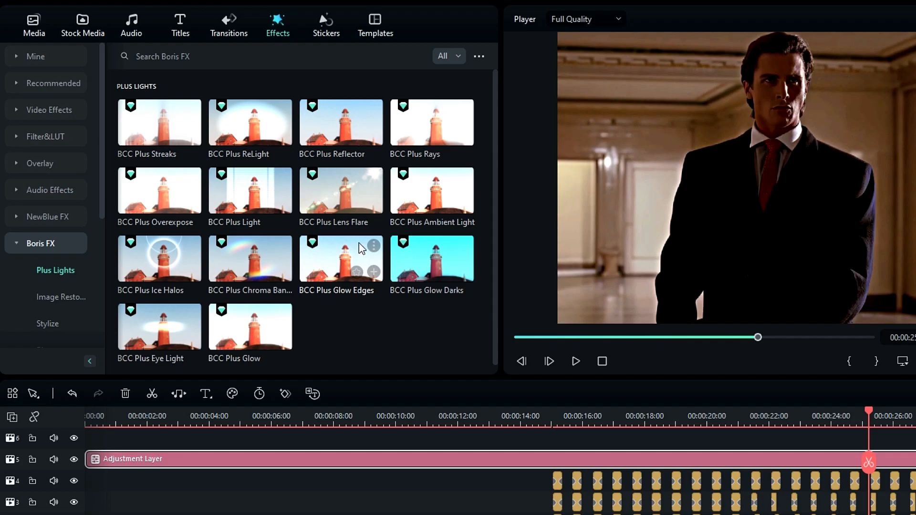
left_click_drag(345, 258, 442, 464)
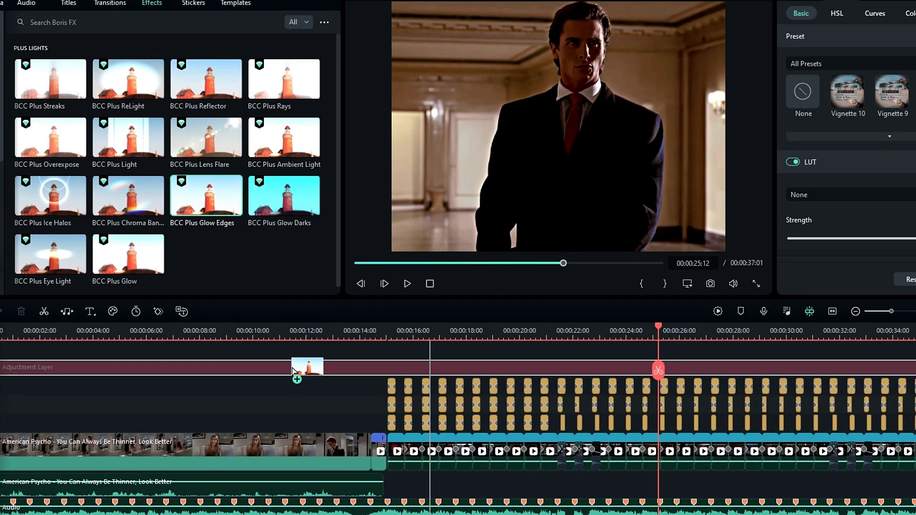
left_click_drag(293, 370, 292, 367)
left_click_drag(510, 413, 490, 407)
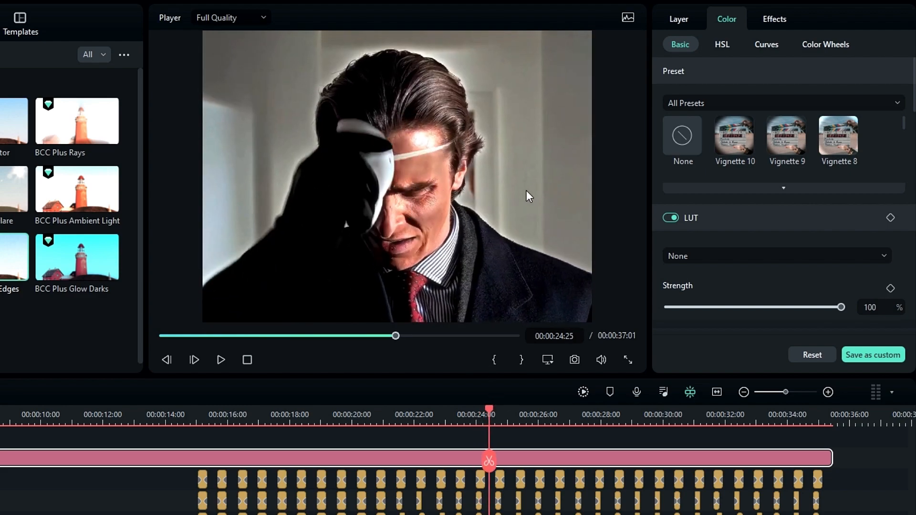
Set the glow brightness of the Adjustment Layer's BCC Plus Glow Edges effect to 60.00
left_click(789, 19)
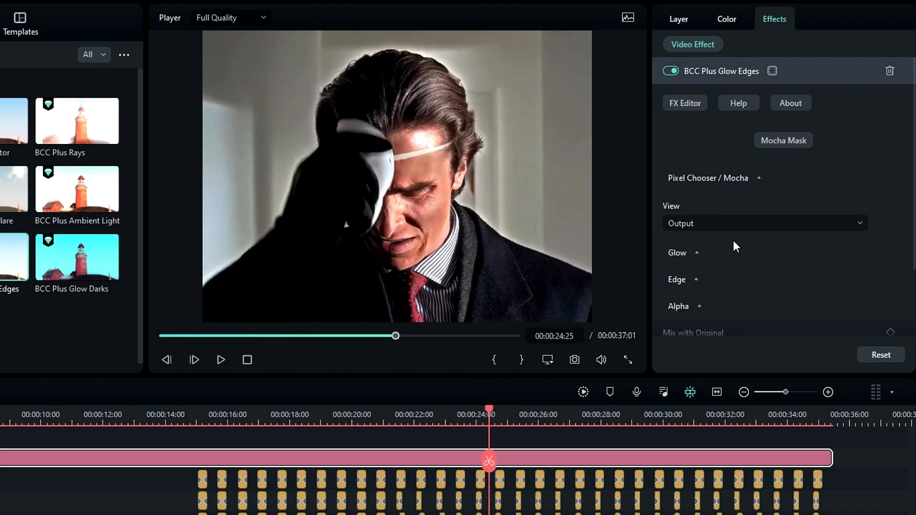
scroll(734, 240, "down", 2)
left_click(680, 191)
scroll(859, 238, "down", 2)
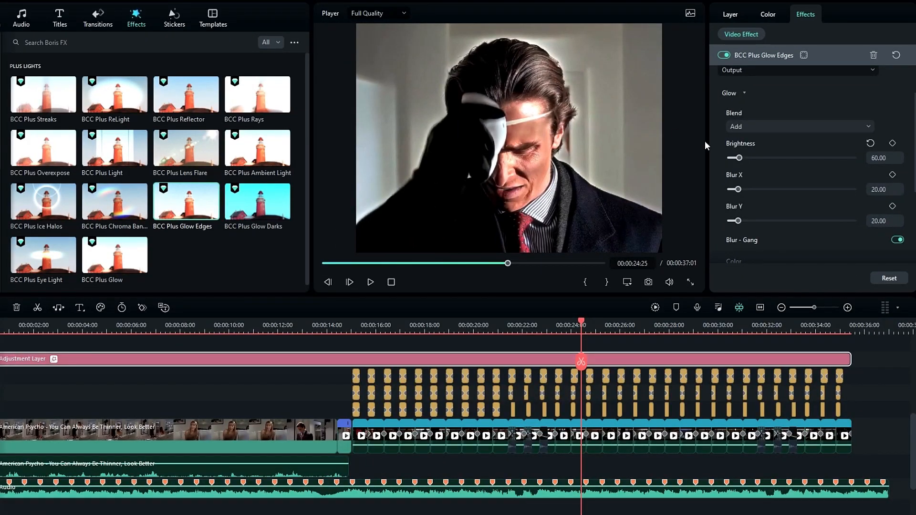
left_click_drag(739, 162, 751, 163)
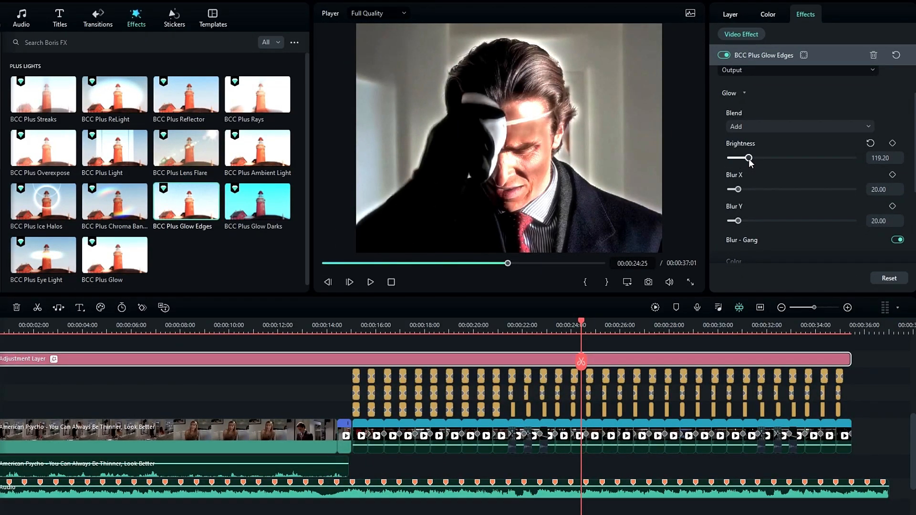
double_click(891, 159)
type("60.00")
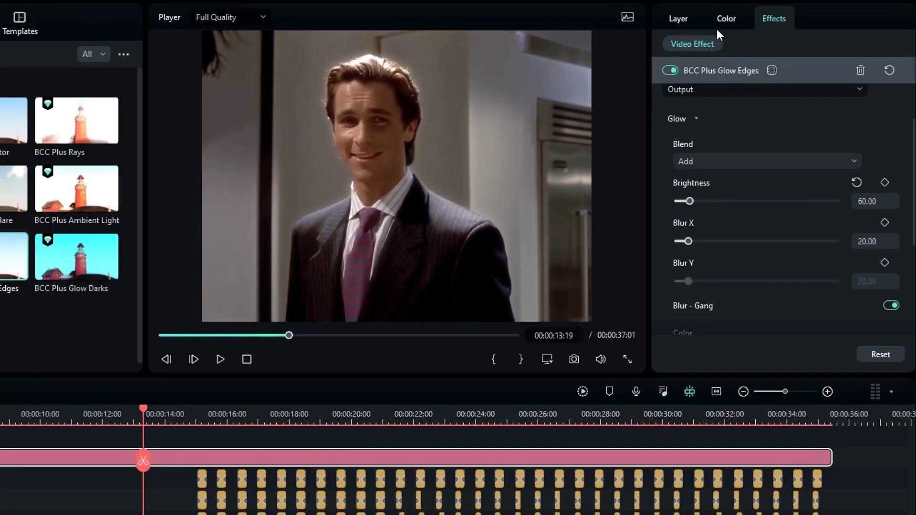
Apply the Harry Potter LUT to the Adjustment Layer at 30% strength
left_click(726, 20)
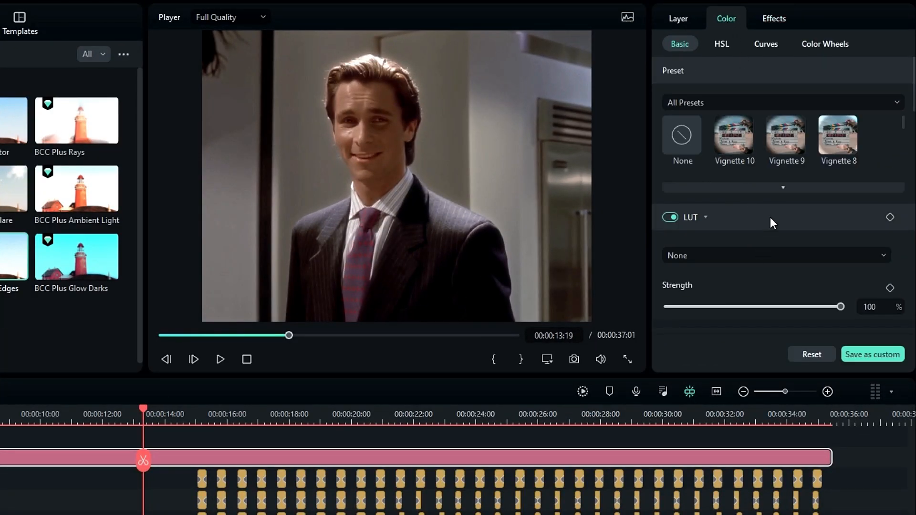
scroll(759, 226, "down", 2)
left_click(781, 190)
scroll(765, 267, "down", 5)
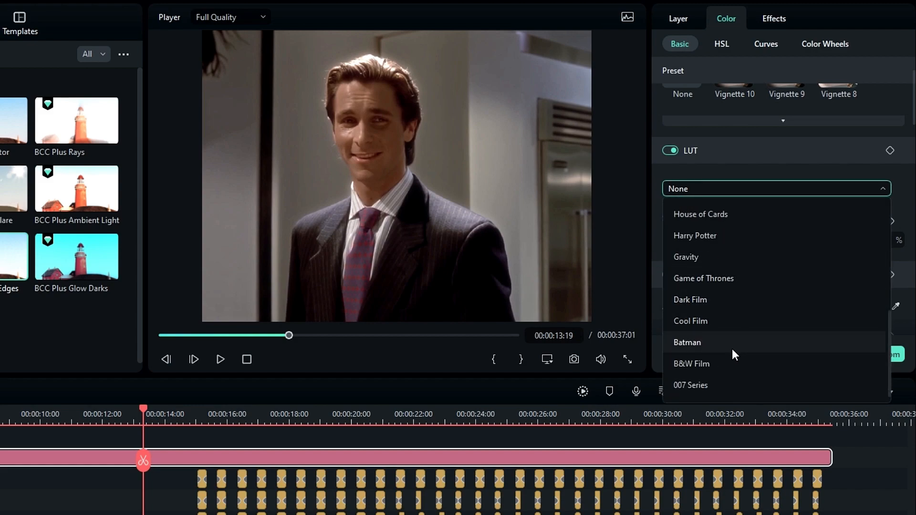
left_click(710, 235)
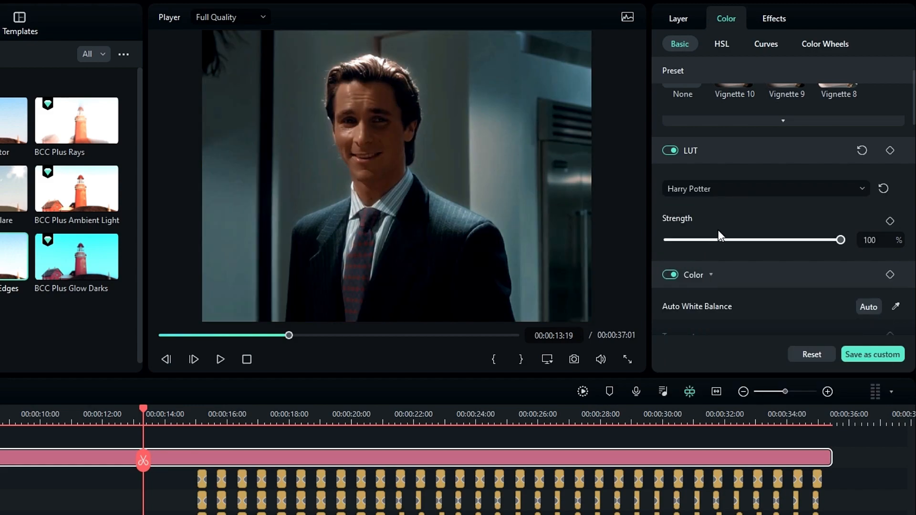
left_click_drag(842, 239, 794, 242)
left_click(884, 236)
type("3")
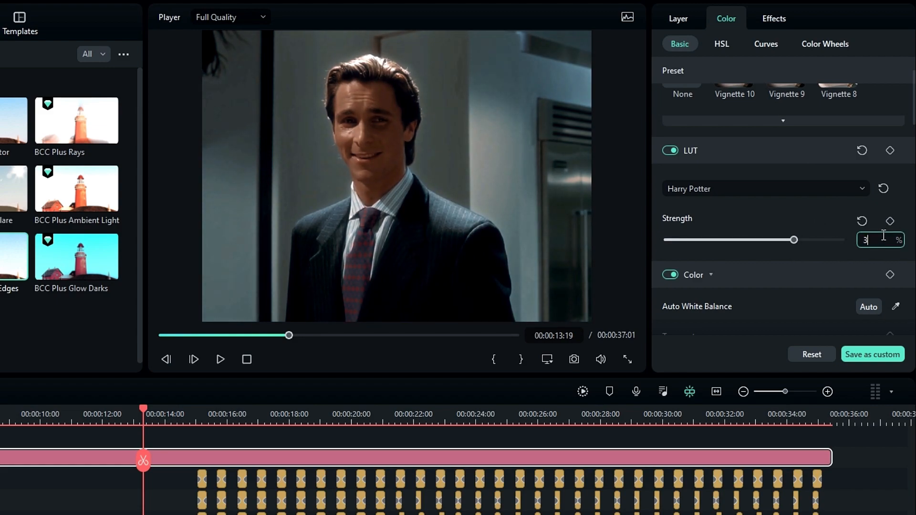
type("0")
key("Return")
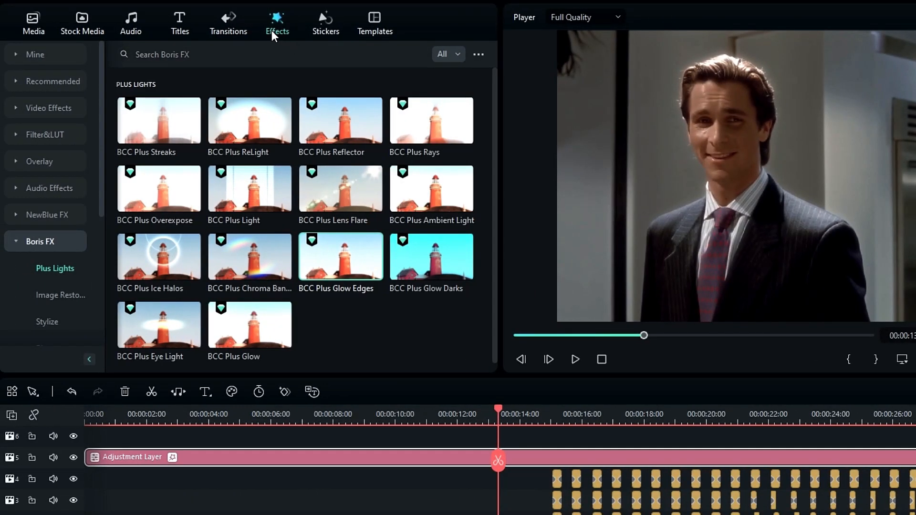
Apply the Thriller filter from the LUT filters to the Adjustment Layer
left_click(52, 136)
scroll(206, 150, "down", 4)
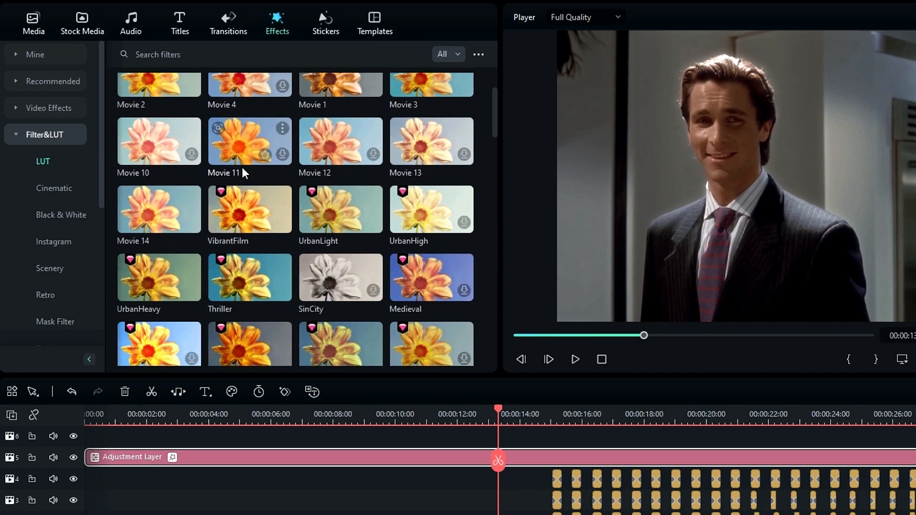
left_click_drag(239, 244, 392, 461)
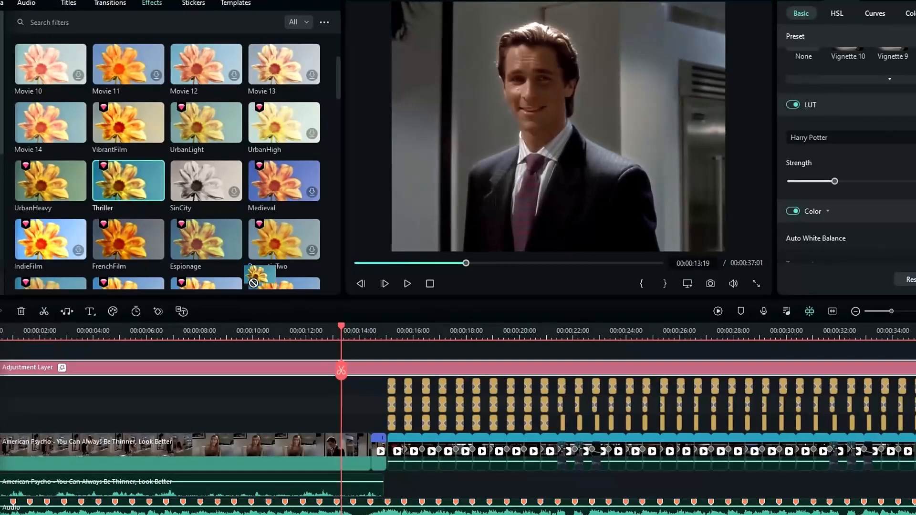
left_click_drag(251, 372, 250, 368)
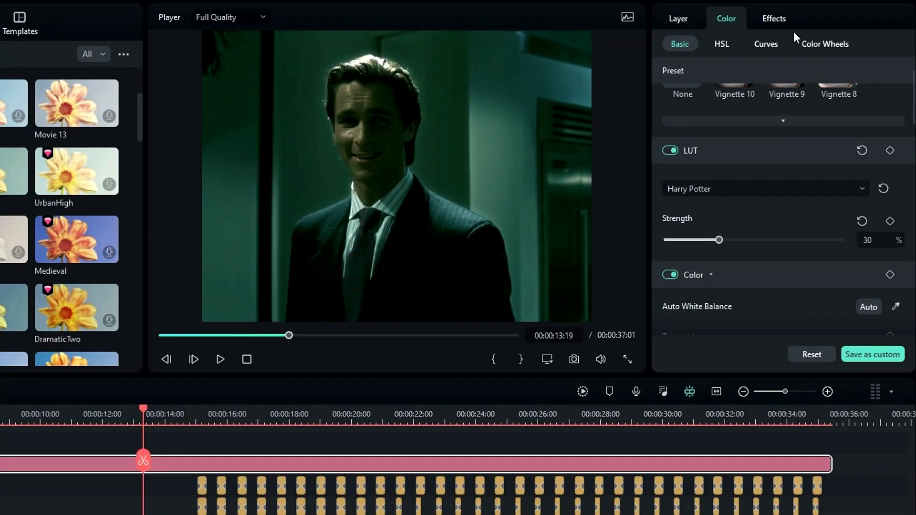
Lower the Thriller filter's opacity to about a quarter of its range and preview the look across the montage
left_click(772, 13)
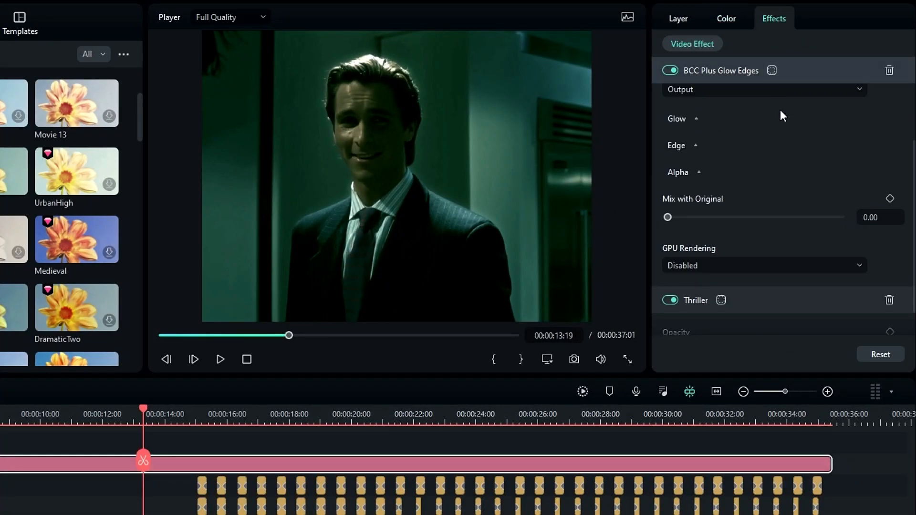
left_click(691, 72)
left_click_drag(840, 148, 720, 148)
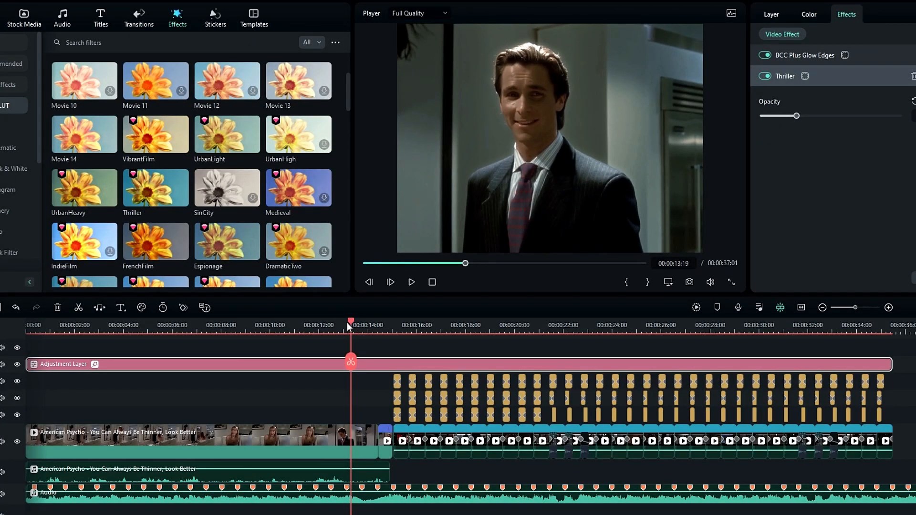
left_click_drag(348, 325, 628, 336)
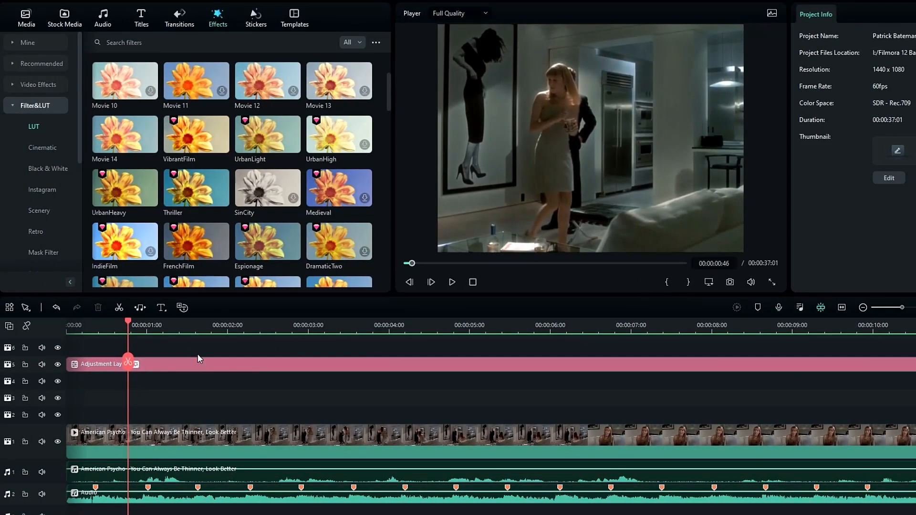
Move the playhead to 00:00:00:54 near the start of the American Psycho dialogue clip
scroll(205, 382, "up", 1)
scroll(218, 412, "up", 1)
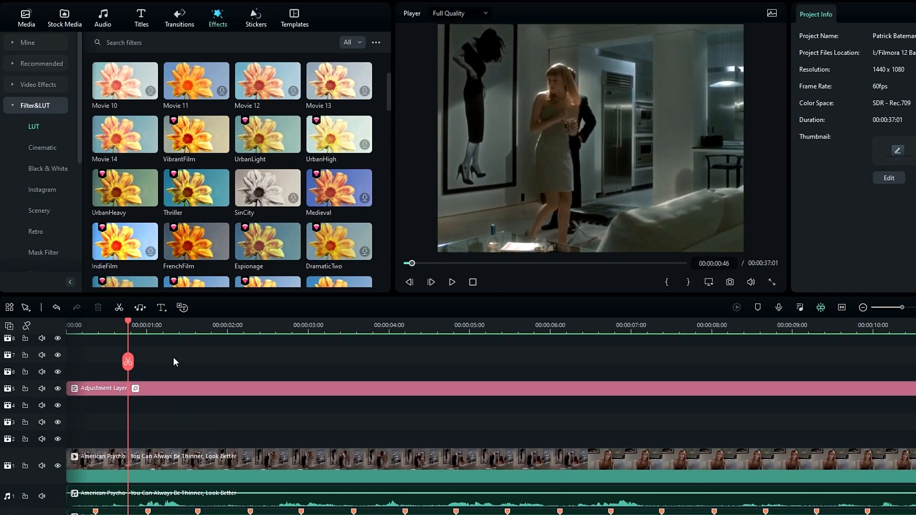
left_click_drag(123, 321, 139, 322)
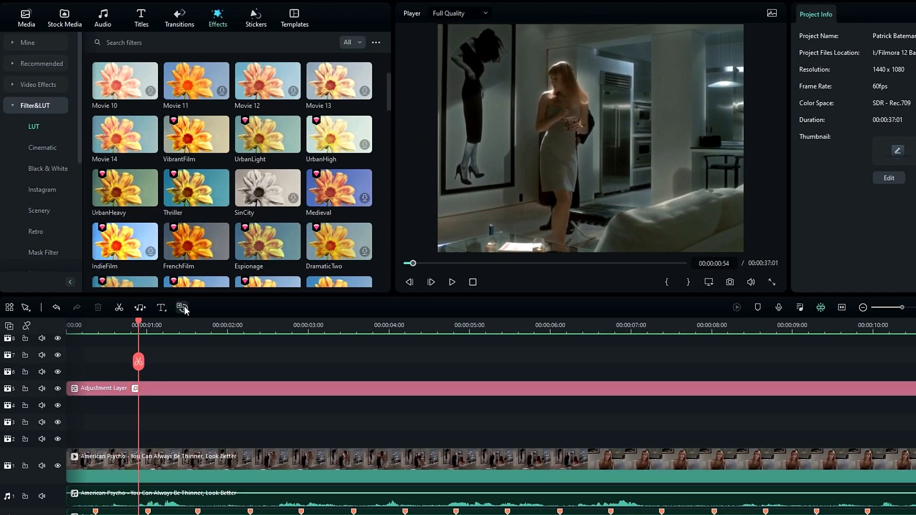
left_click(184, 308)
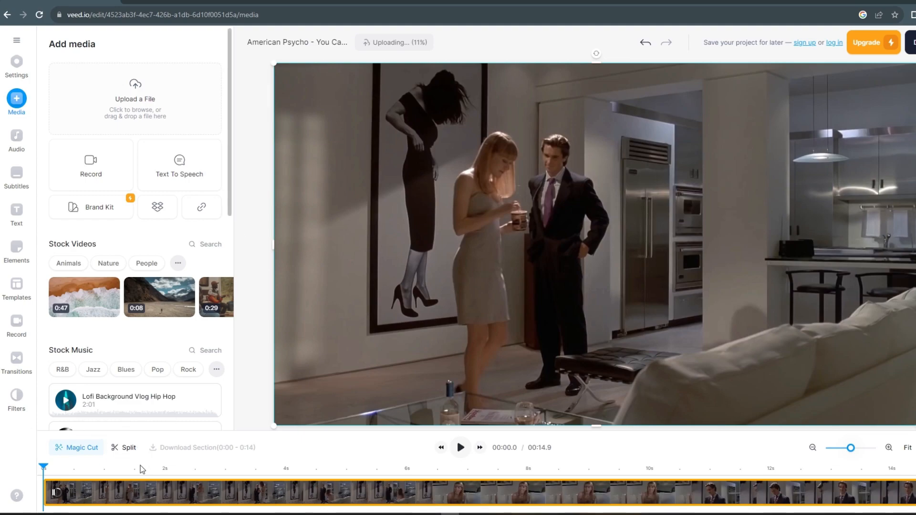
Switch to VEED and generate automatic English subtitles for the uploaded American Psycho clip
left_click_drag(140, 468, 419, 465)
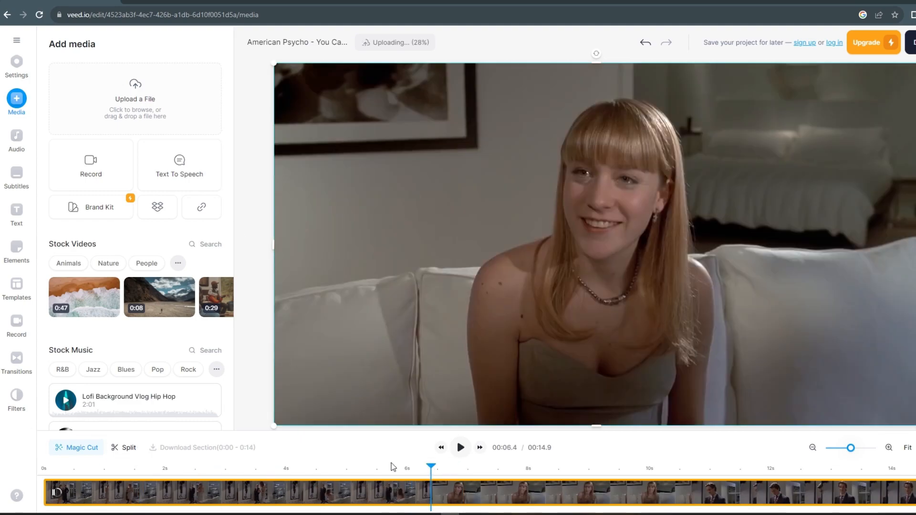
left_click(165, 468)
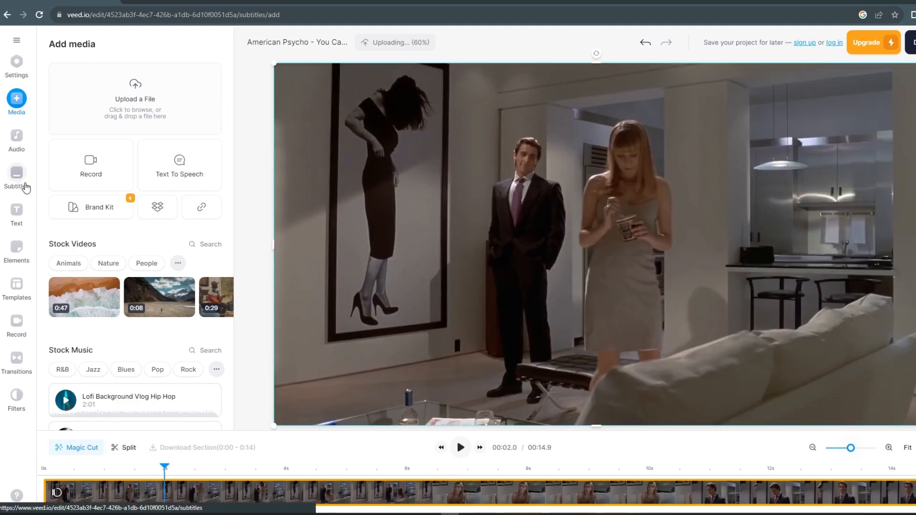
left_click(25, 186)
left_click(131, 137)
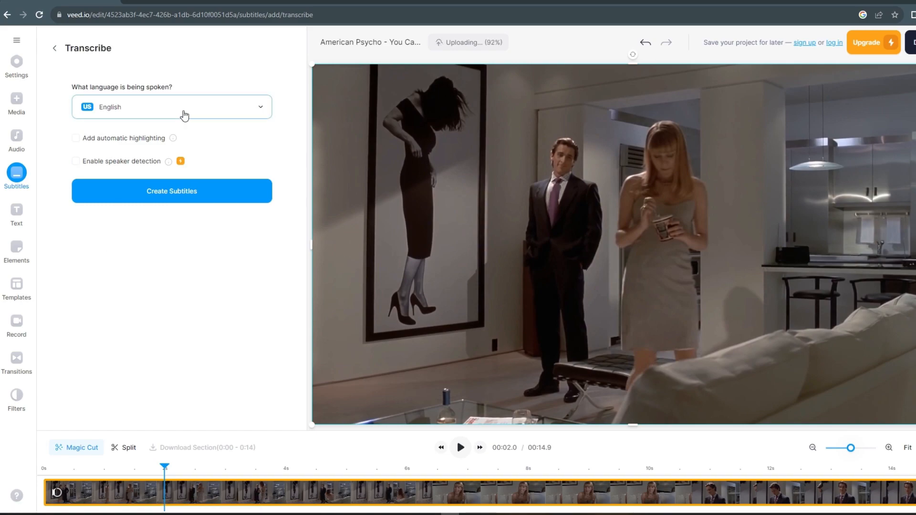
left_click(174, 190)
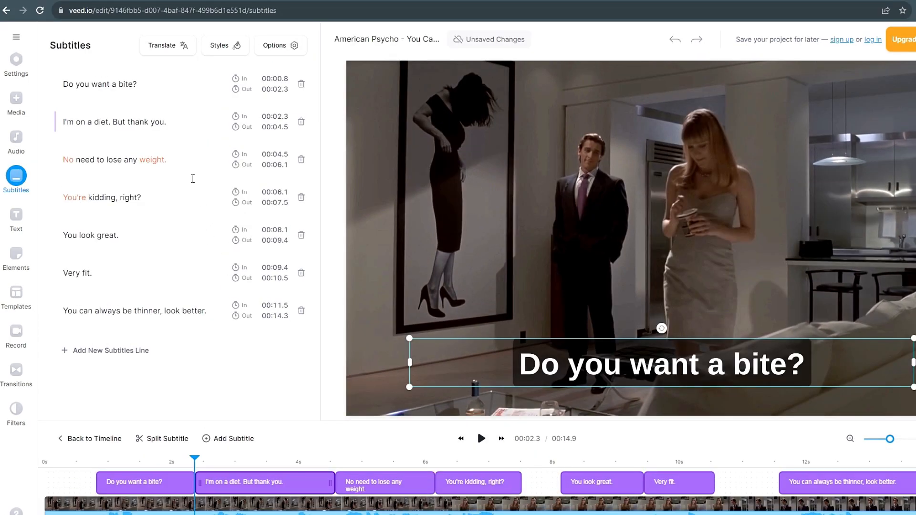
Copy the first subtitle line, "Do you want a bite?", from the generated transcript
left_click_drag(66, 85, 63, 84)
key("ctrl+c")
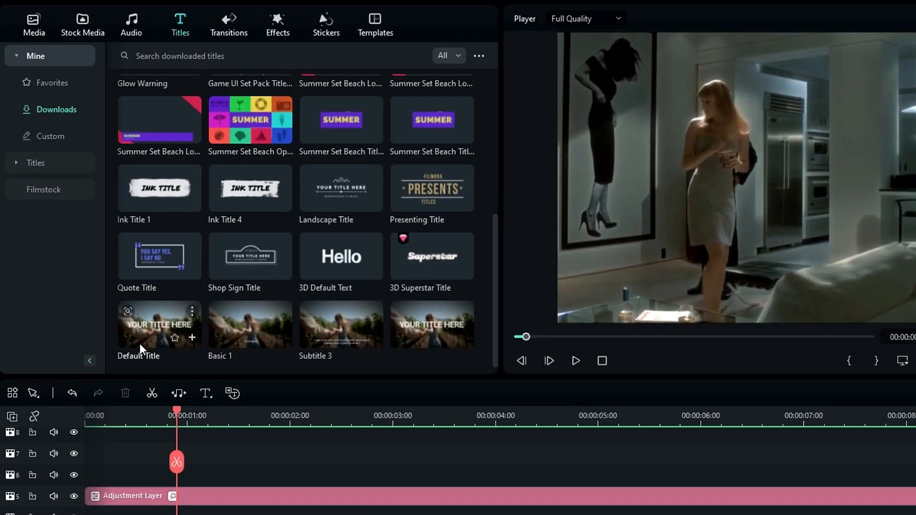
Add a Default Title at the playhead above the adjustment layer and replace its text with the copied line "Do you want a bite?"
left_click_drag(140, 344, 174, 461)
left_click_drag(166, 338, 156, 343)
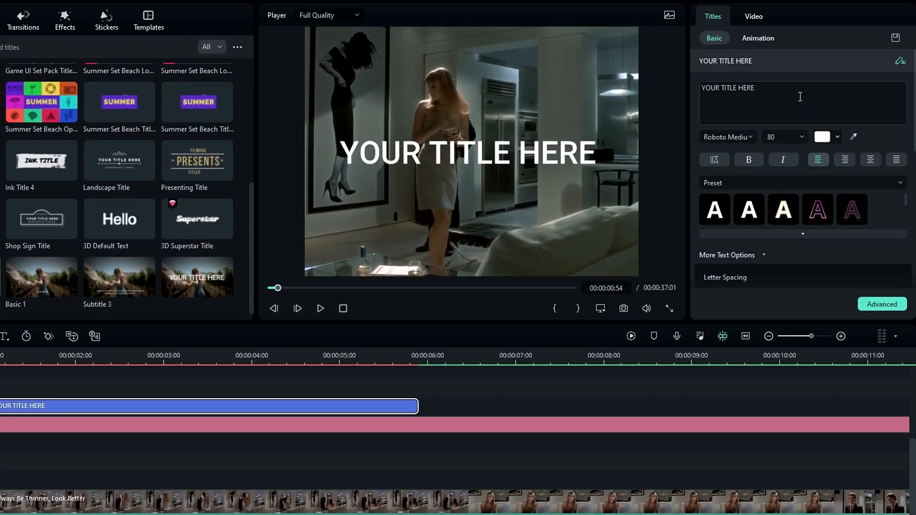
left_click(800, 97)
key("ctrl+a")
key("ctrl+v")
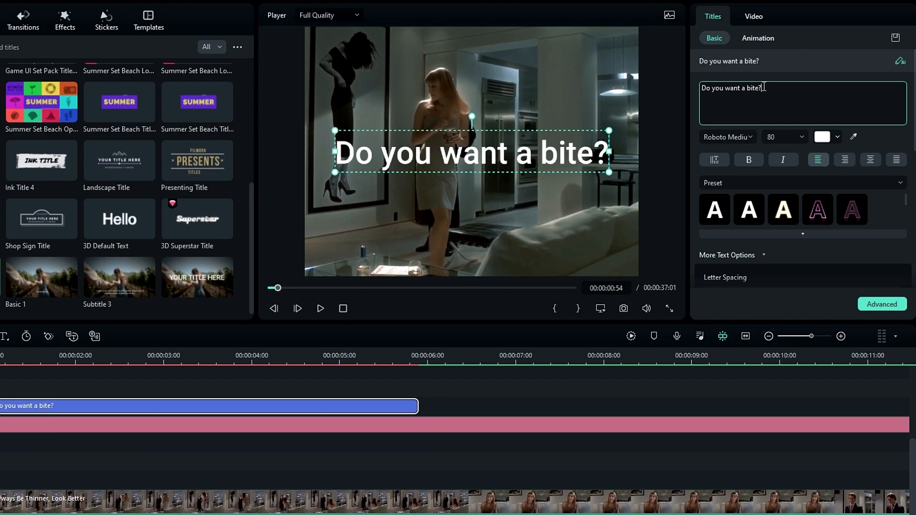
Capitalise the last word of the title to "Bite?" and colour that word light blue using the recent colour
left_click_drag(764, 87, 748, 87)
left_click(821, 138)
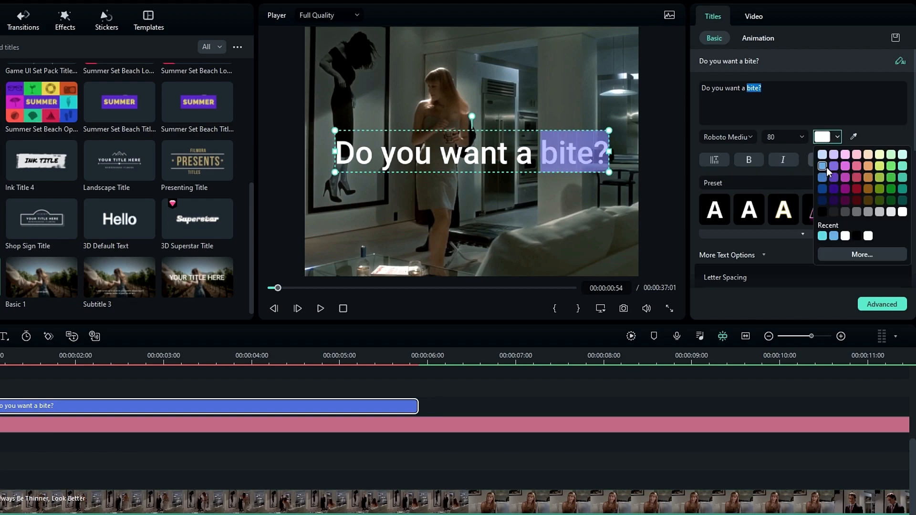
left_click(822, 235)
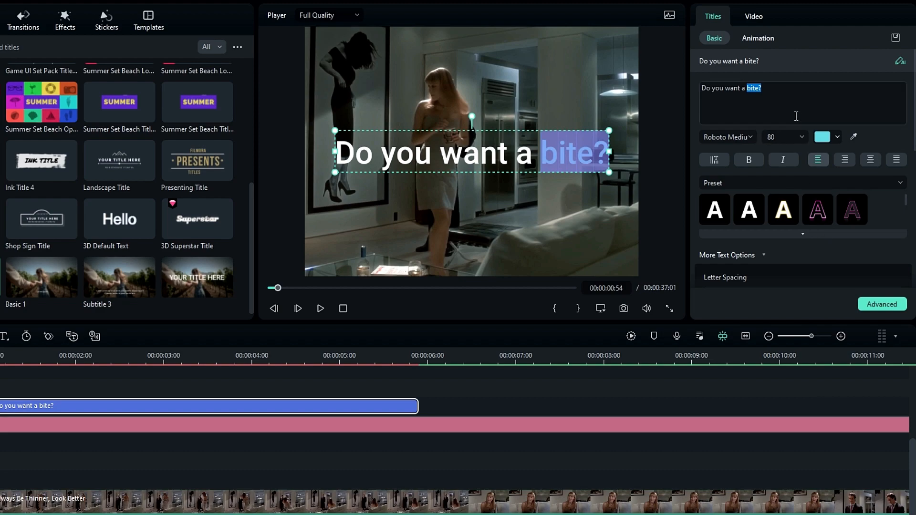
left_click(750, 93)
key("Delete")
type("B")
mouse_move(762, 88)
left_mouse_down()
mouse_move(702, 88)
mouse_move(745, 88)
left_mouse_up()
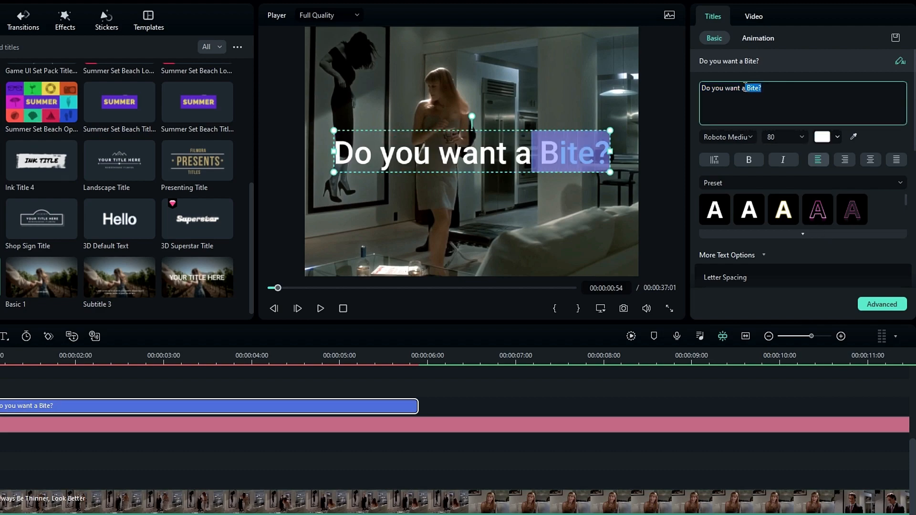
left_click(822, 137)
left_click(818, 239)
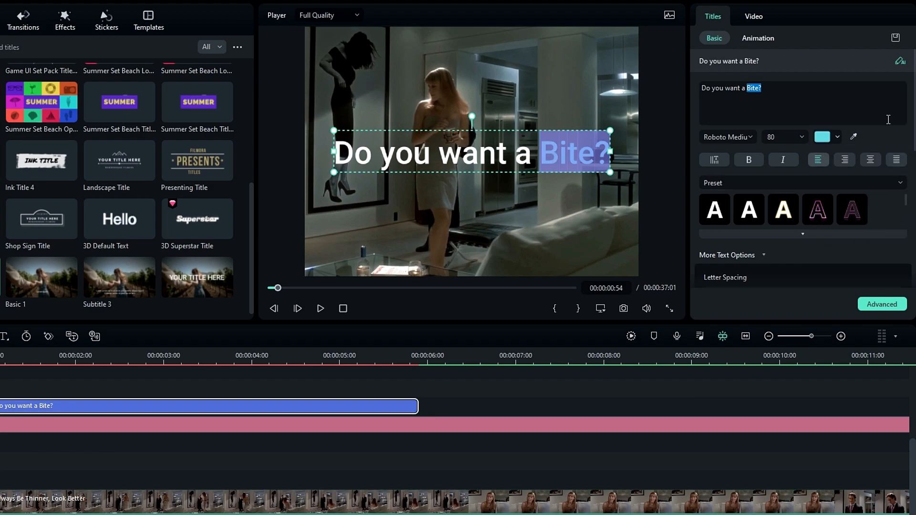
left_click(593, 156)
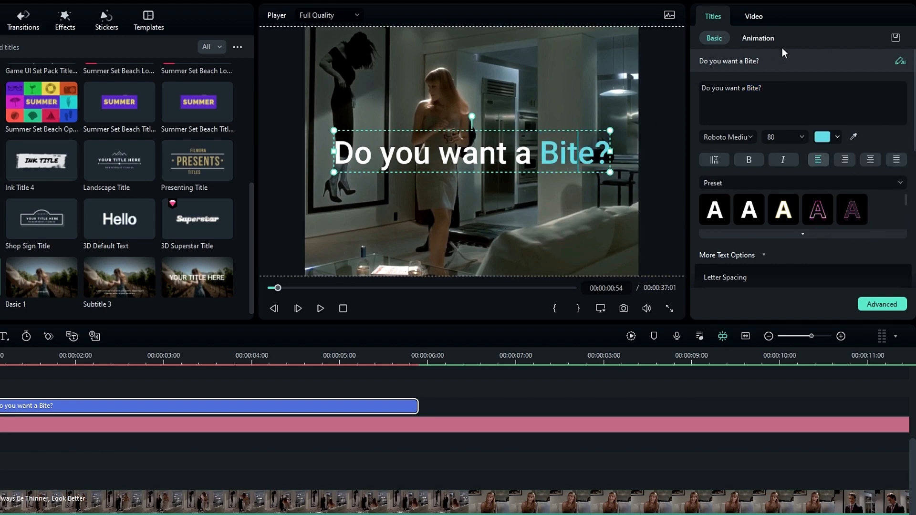
Give the title the Appearing entrance animation with a 0.50 s duration and the Fade1 exit animation
left_click(763, 38)
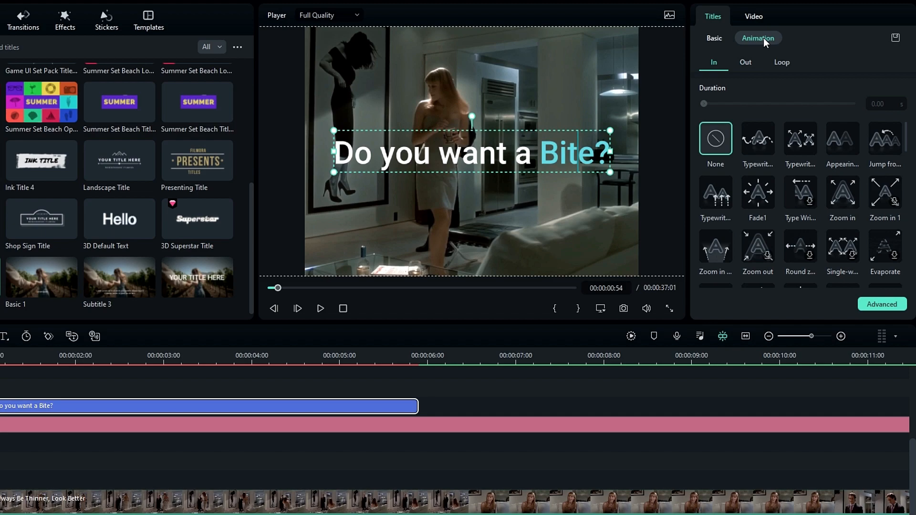
left_click(839, 142)
double_click(880, 104)
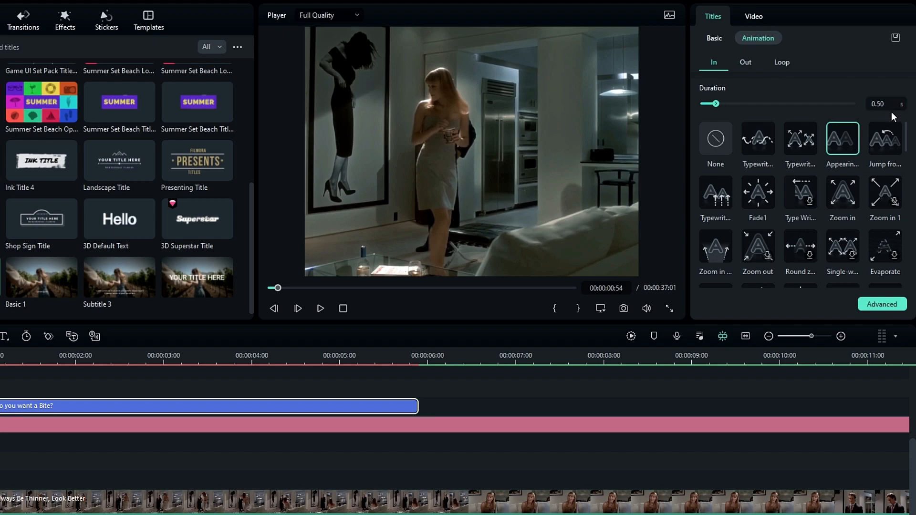
left_click(747, 63)
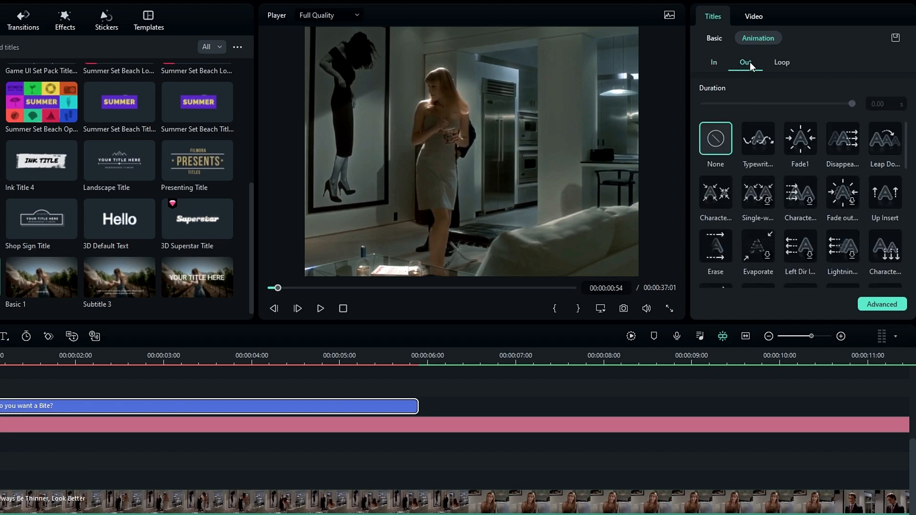
left_click(802, 141)
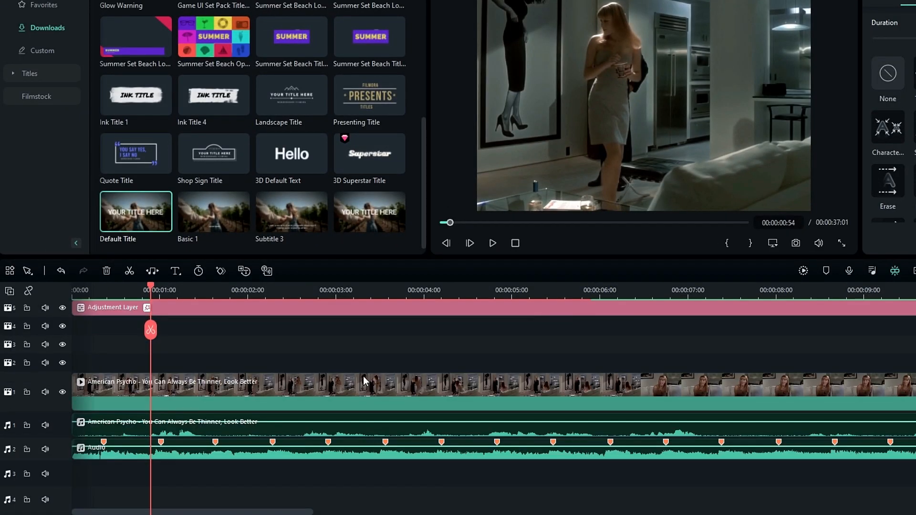
Trim the "Do you want a Bite?" title to end at 00:00:01:38 and adjust the duration of its Fade1 exit
left_click_drag(590, 340, 213, 342)
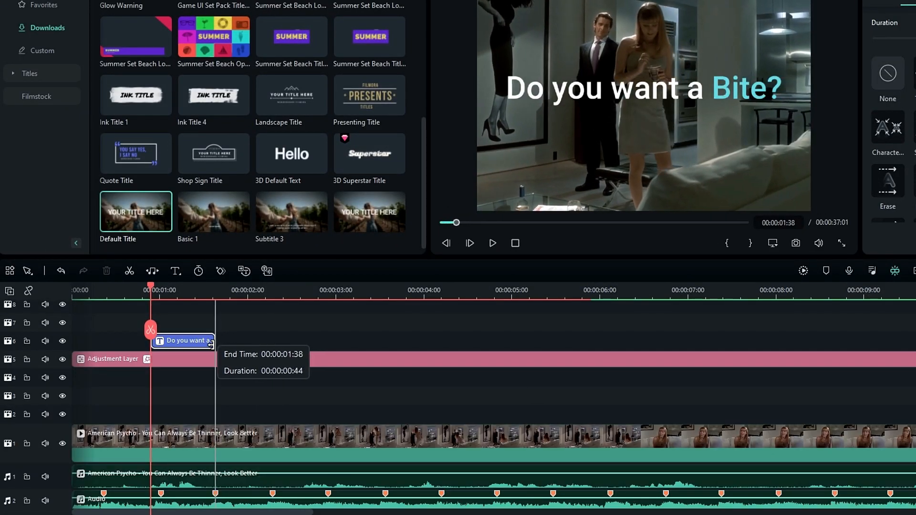
left_click_drag(151, 292, 207, 300)
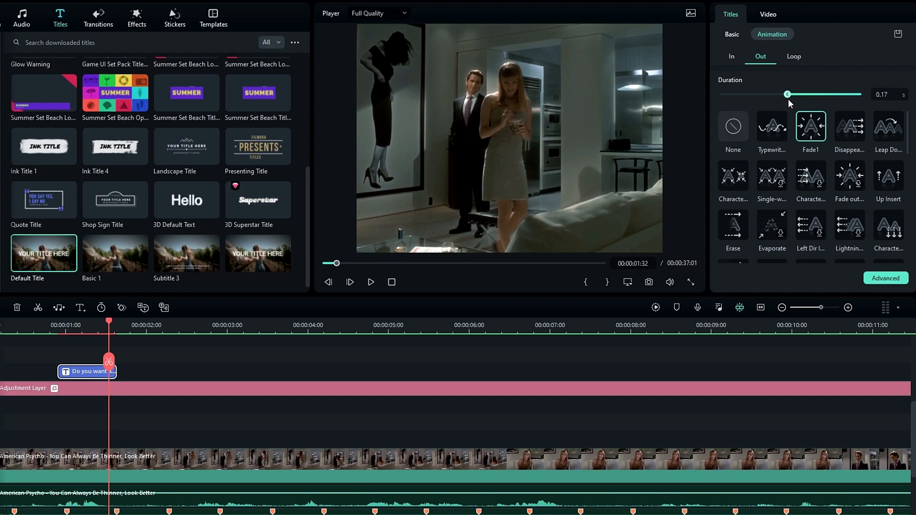
left_click_drag(765, 96, 757, 95)
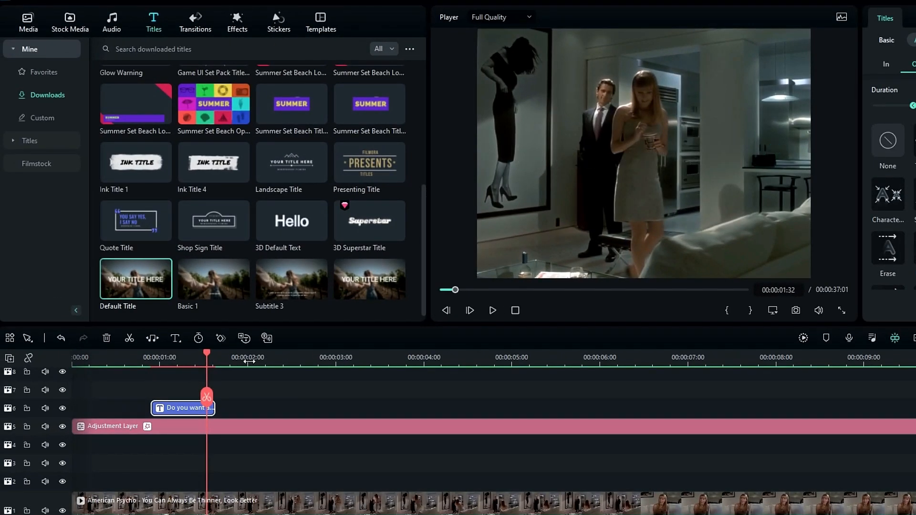
mouse_move(185, 361)
left_mouse_down()
mouse_move(220, 360)
mouse_move(168, 356)
mouse_move(189, 357)
left_mouse_up()
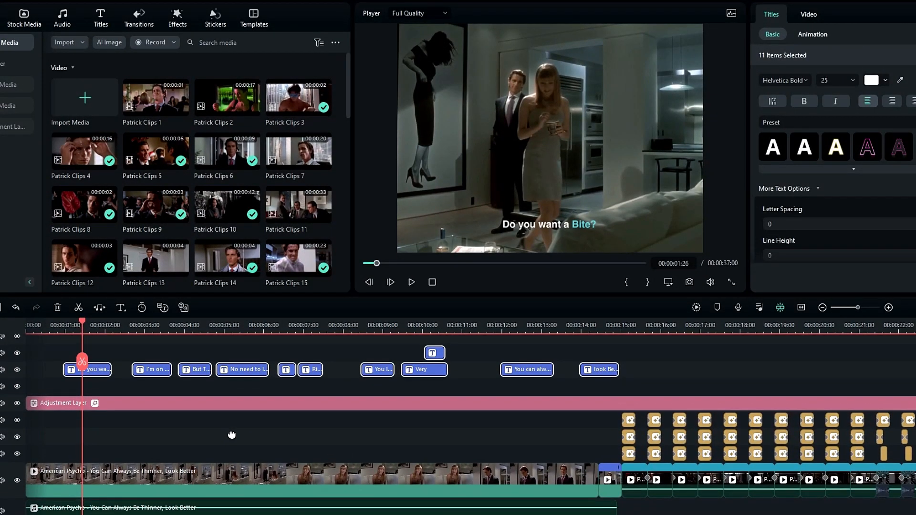
Copy all the dialogue subtitle titles and paste them into the empty timeline after the montage, starting at 00:00:38:23
left_click_drag(86, 321, 526, 362)
left_click_drag(632, 346, 91, 384)
left_click(801, 309)
left_click_drag(482, 359, 110, 360)
left_click_drag(306, 324, 417, 333)
key("ctrl+v")
left_click_drag(576, 395, 368, 471)
left_click(294, 328)
key("Up")
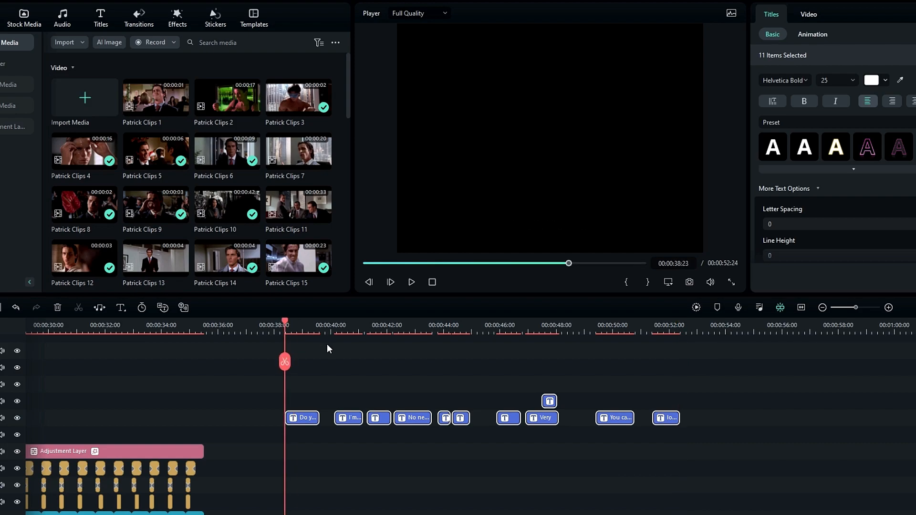
Mark the range covering the pasted subtitle titles and export only that range as an MP4 named TEXT
key("i")
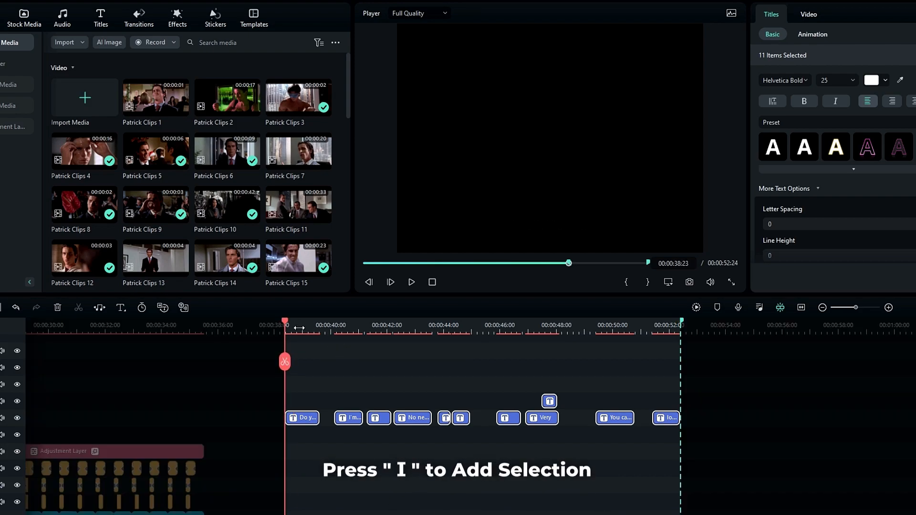
left_click_drag(286, 329, 537, 324)
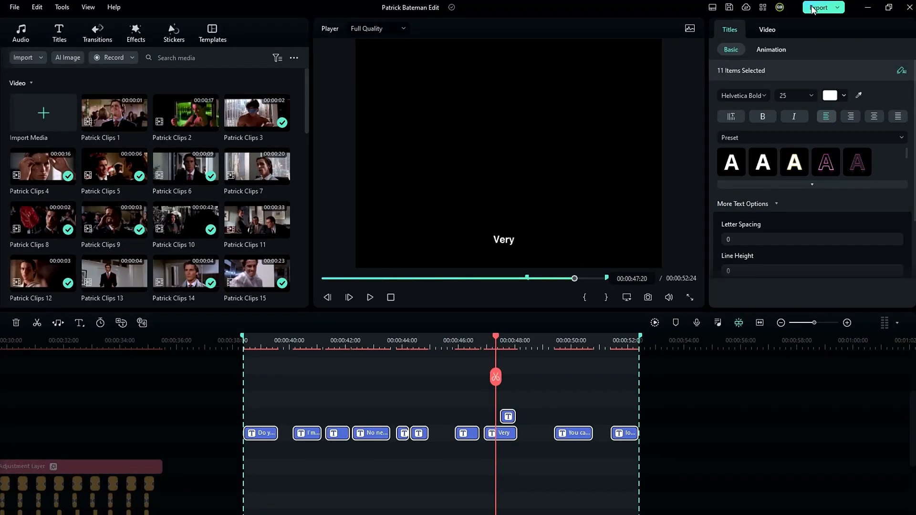
left_click(817, 8)
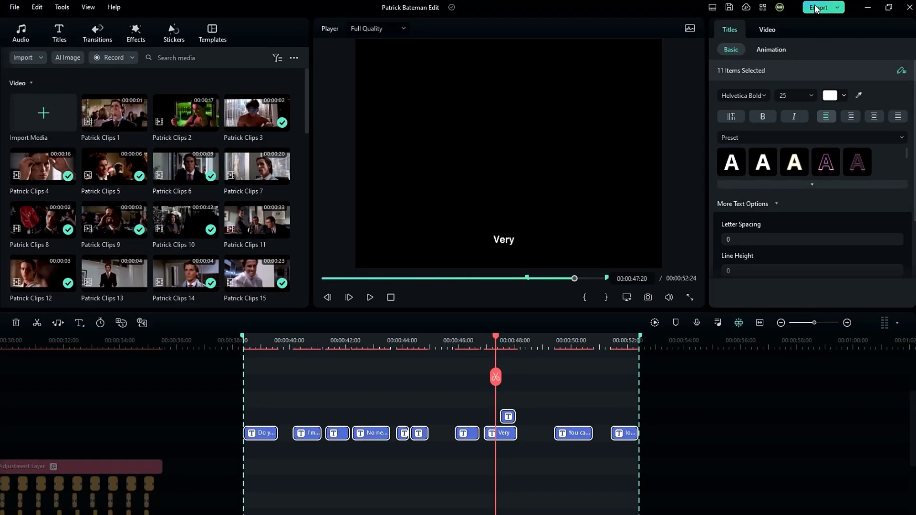
type("TEXT")
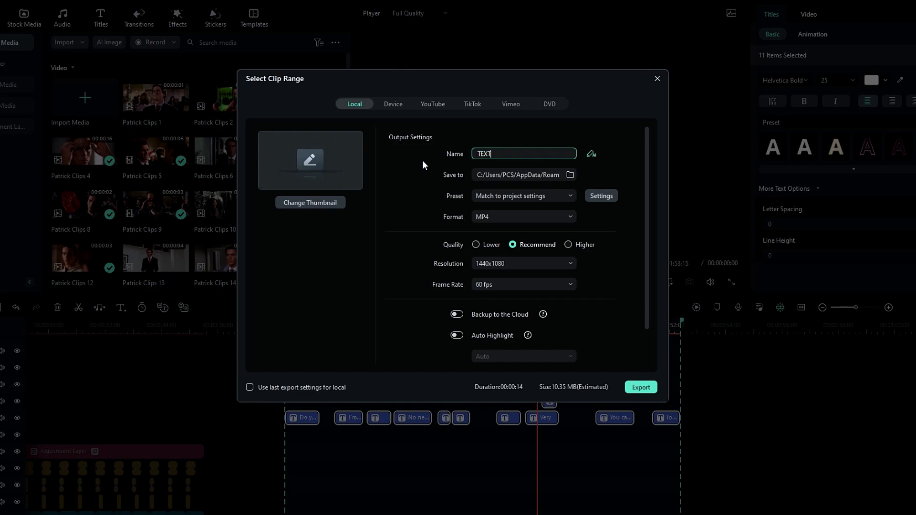
left_click(517, 196)
left_click(522, 228)
left_click(639, 388)
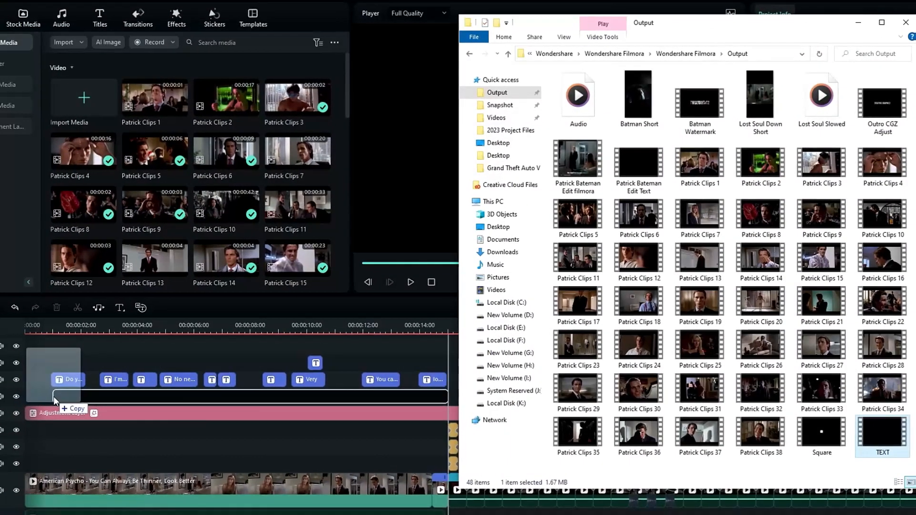
Place the exported TEXT video from the Output folder between the subtitles and the adjustment layer, starting with the first subtitle
left_click_drag(53, 397, 53, 397)
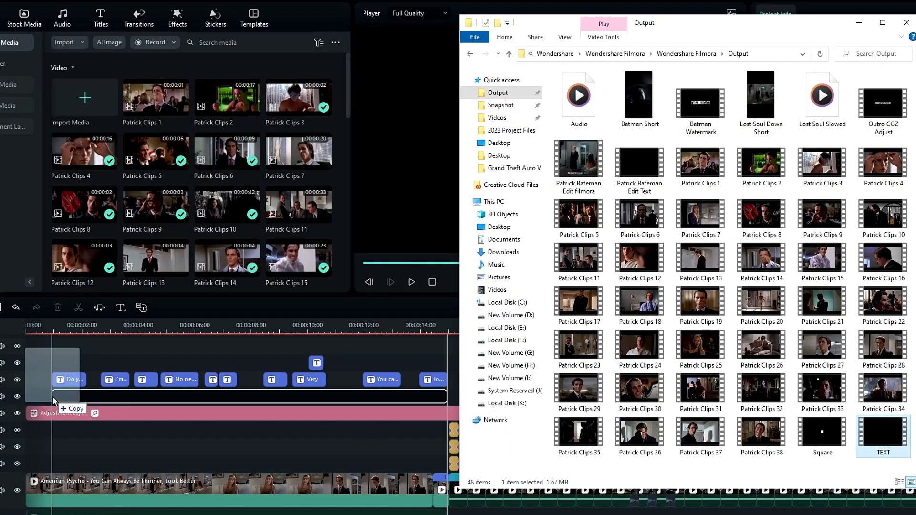
left_click(515, 282)
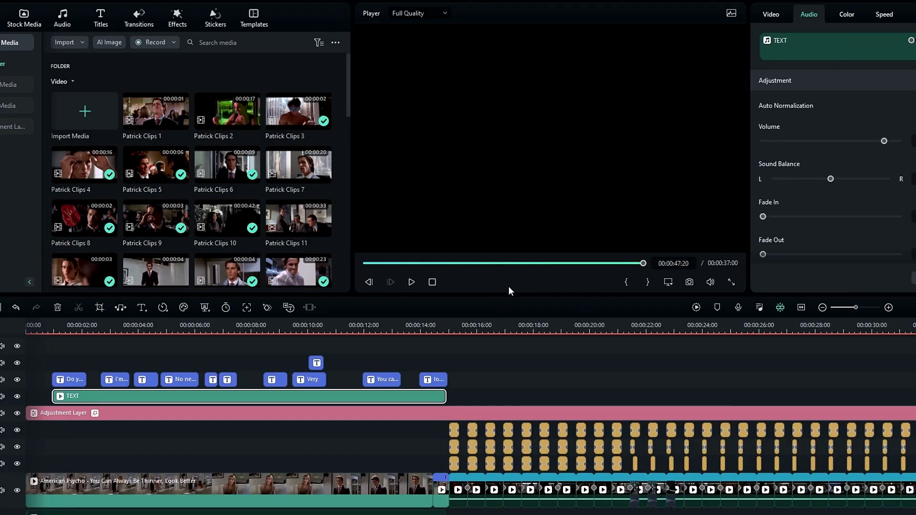
left_click_drag(55, 326, 139, 345)
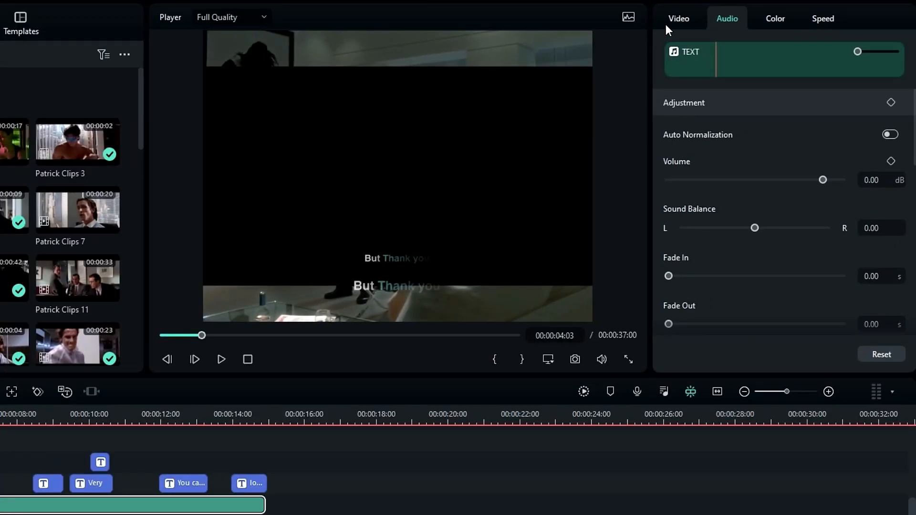
Set the TEXT clip's blend mode to Lighten so its black background drops out over the footage
left_click(764, 16)
scroll(717, 122, "down", 3)
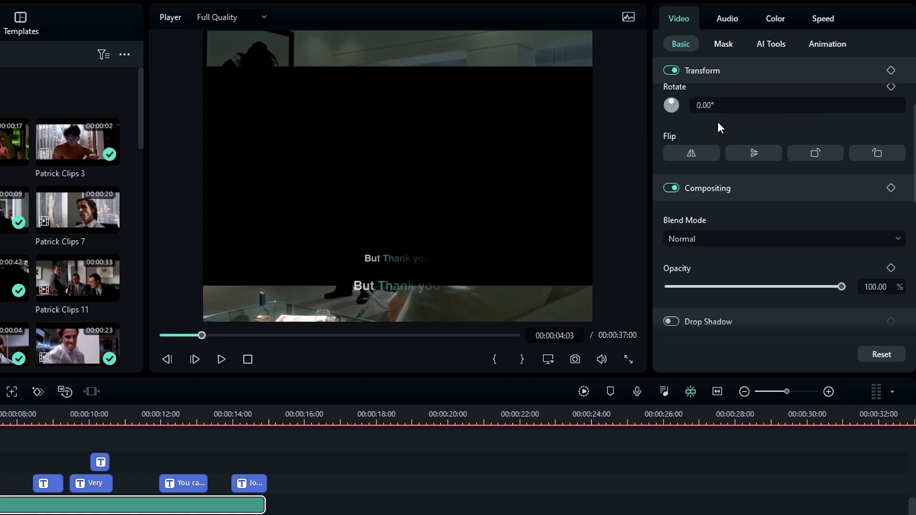
left_click(731, 241)
left_click(692, 376)
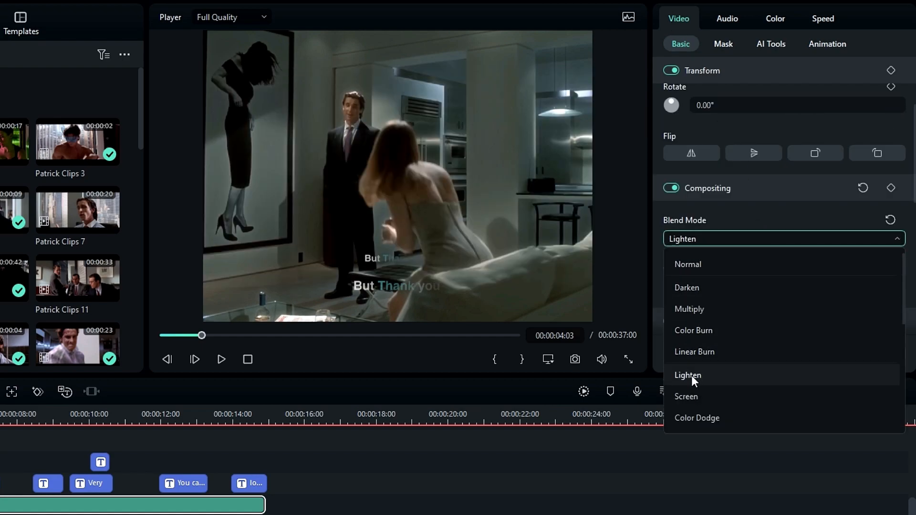
left_click(690, 377)
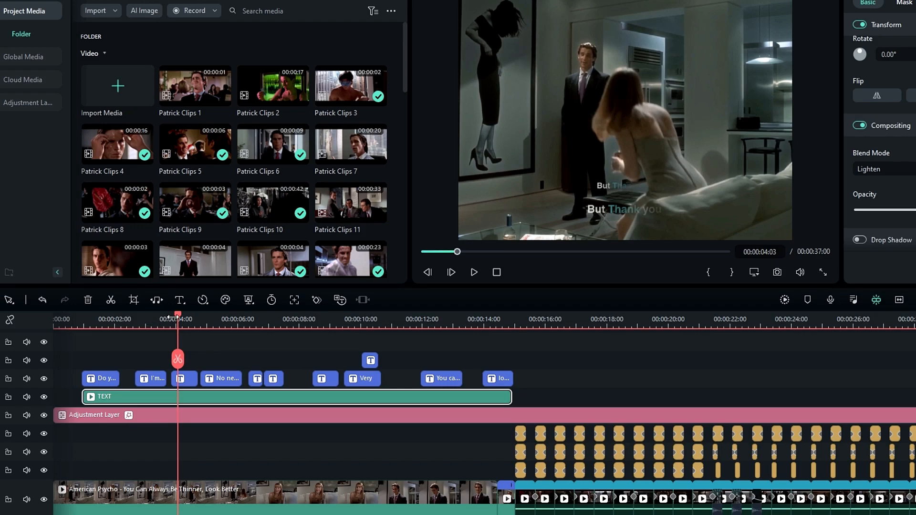
Scale the TEXT clip to 133% so its captions line up with the original subtitle titles
left_click_drag(178, 316, 102, 317)
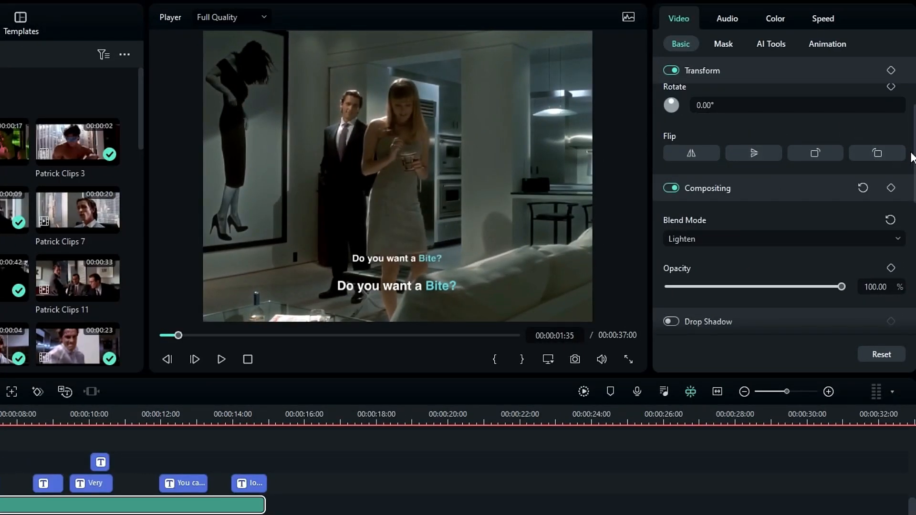
scroll(913, 157, "up", 3)
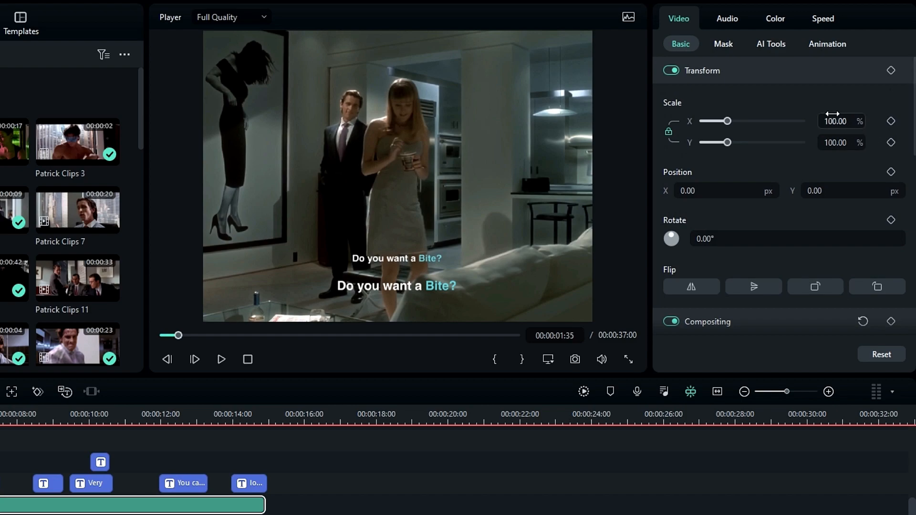
key("Return")
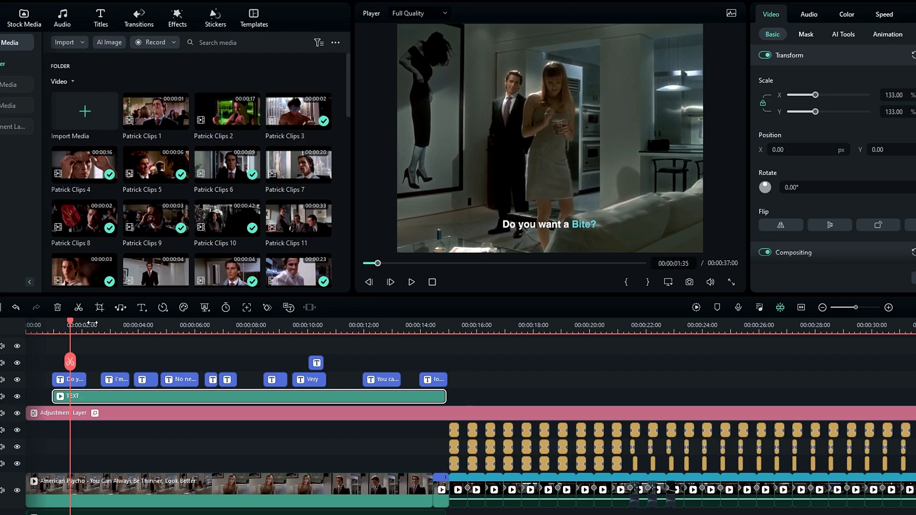
left_click_drag(71, 324, 73, 324)
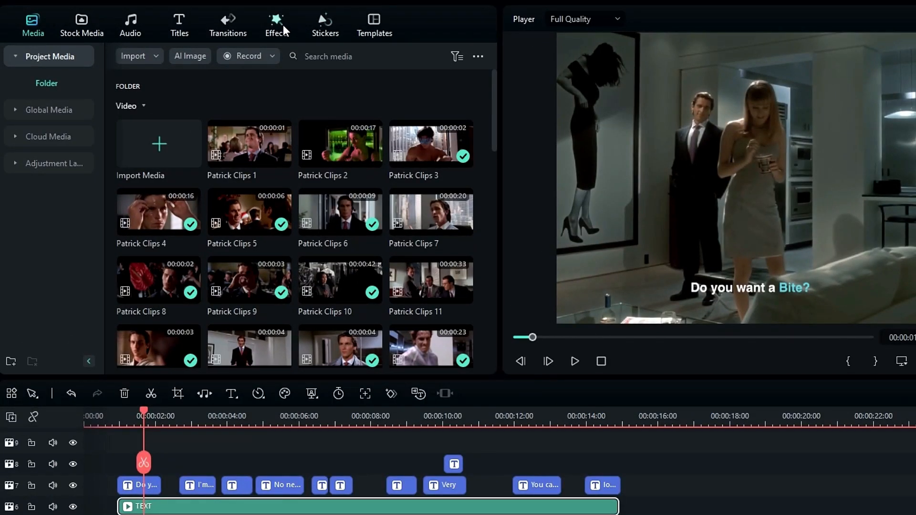
Apply the Boris FX effect BCC Plus Glow Edges to the TEXT clip
left_click(177, 19)
left_click(66, 146)
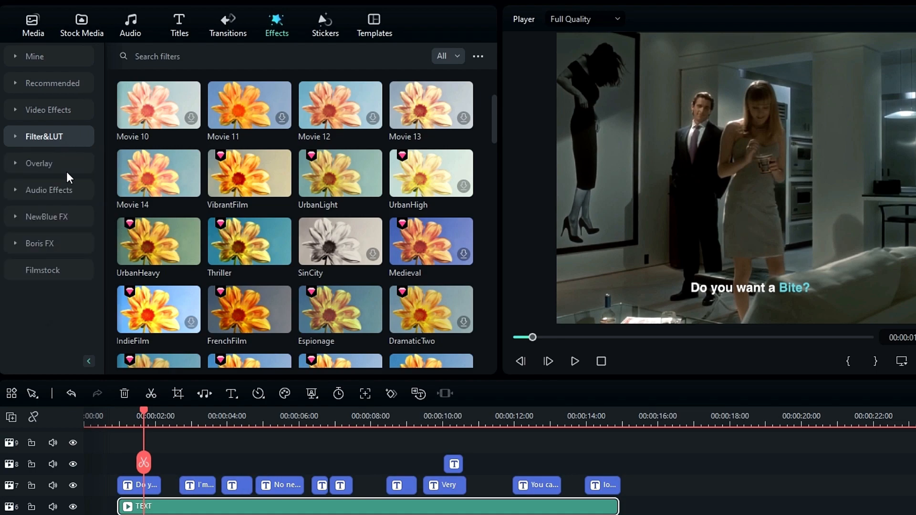
left_click(68, 244)
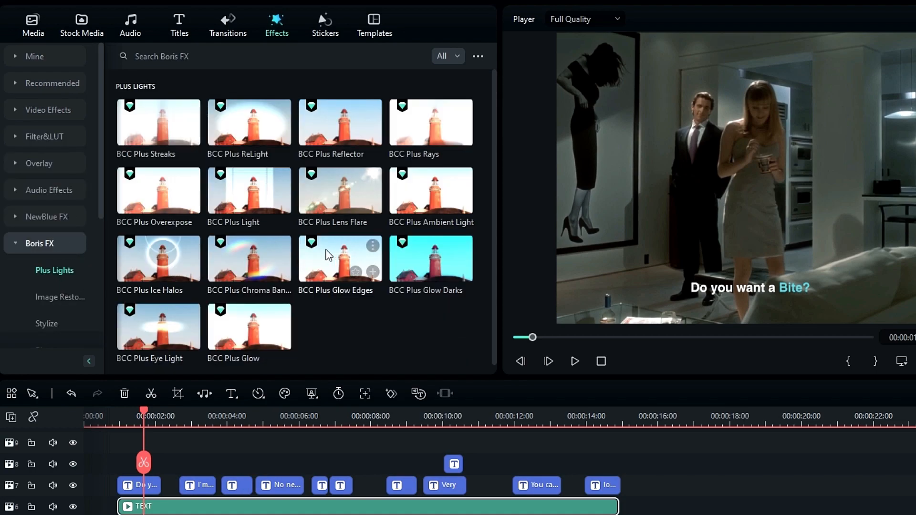
left_click_drag(347, 267, 135, 506)
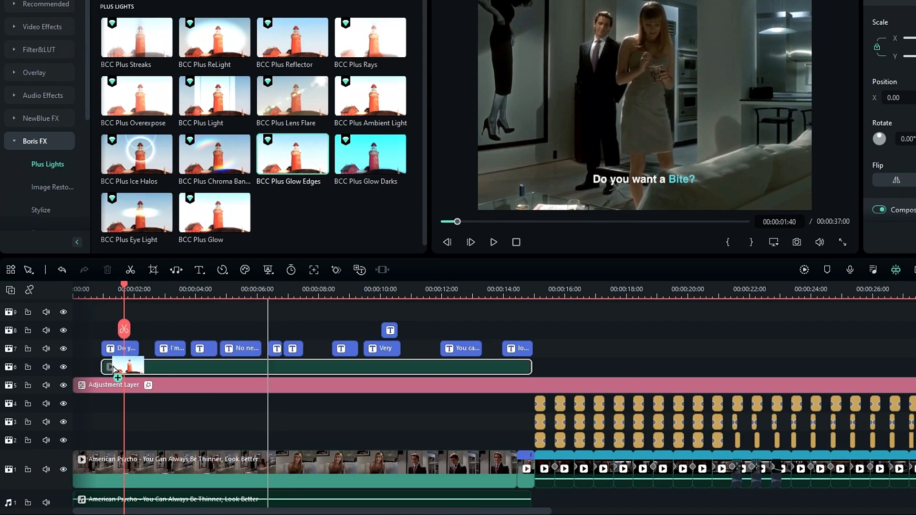
left_click_drag(113, 369, 113, 370)
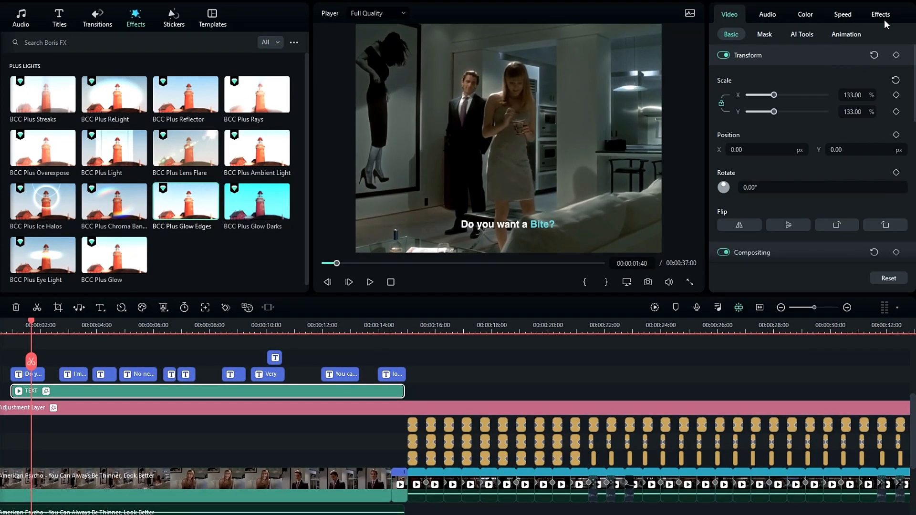
Expand the Glow options of the TEXT clip's BCC Plus Glow Edges effect and raise the glow brightness
left_click(881, 16)
left_click(728, 144)
scroll(803, 145, "down", 2)
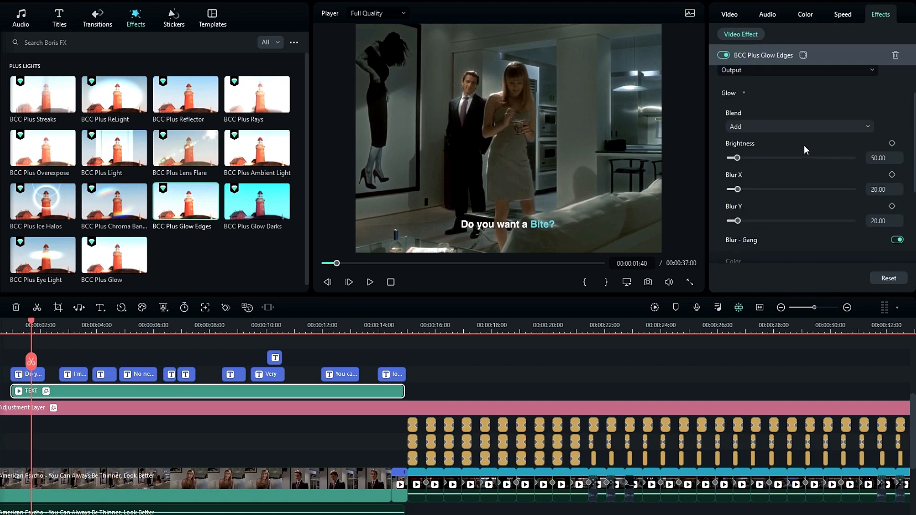
left_click_drag(737, 162, 770, 162)
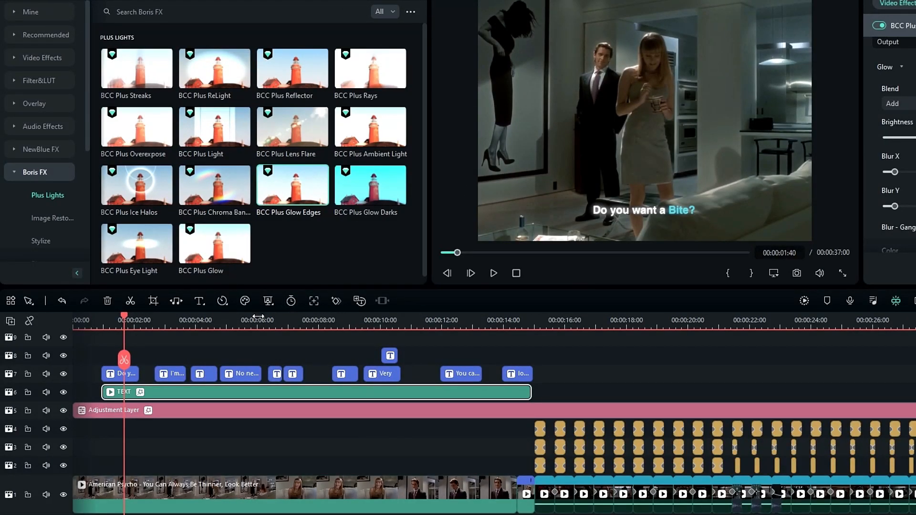
Split the TEXT clip at the start and end of each subtitle title and remove the segments in the larger gaps
left_click_drag(282, 323, 305, 324)
left_click_drag(305, 449, 422, 448)
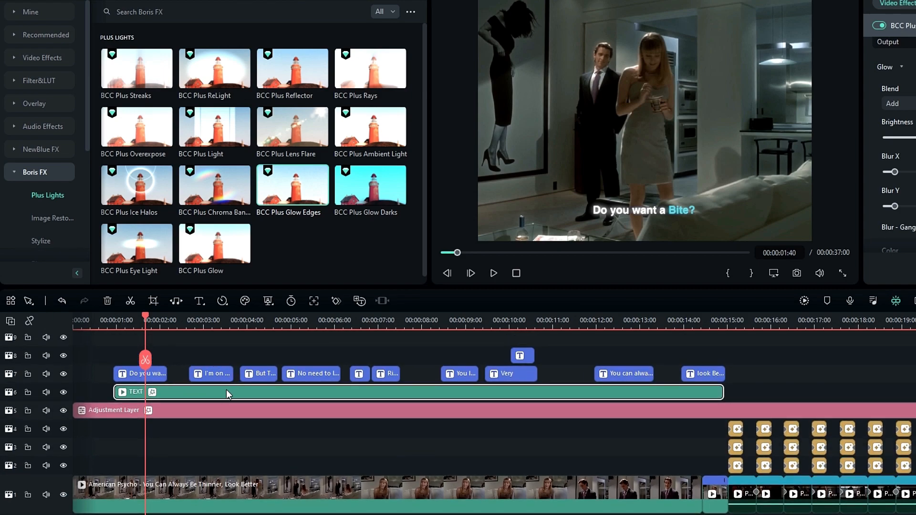
left_click_drag(146, 361, 441, 362)
left_click(167, 361)
left_click(189, 361)
left_click(233, 361)
left_click(278, 362)
left_click(349, 361)
left_click(371, 361)
left_click(400, 362)
left_click(441, 362)
left_click(479, 362)
left_click(484, 362)
left_click(537, 362)
left_click(594, 362)
left_click_drag(594, 362, 683, 362)
left_click(658, 362)
left_click(683, 362)
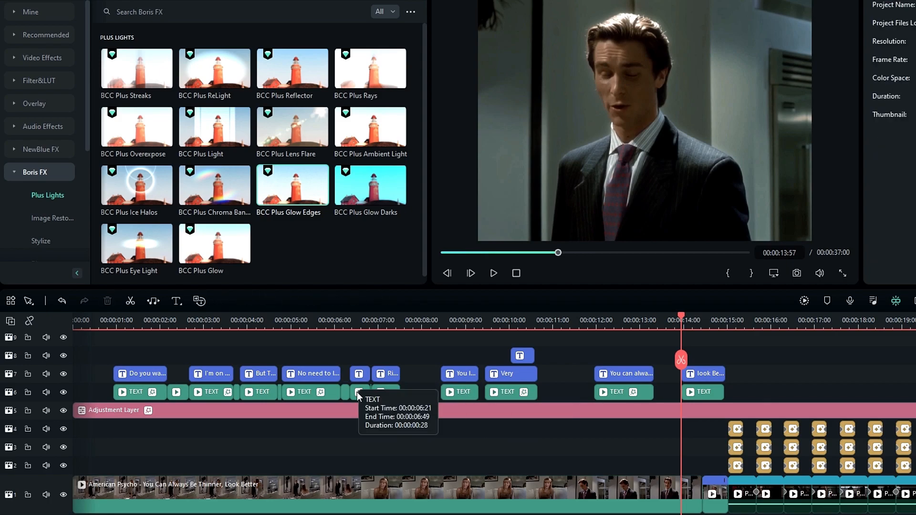
Delete the remaining short TEXT segments that fall between the subtitle titles
left_click_drag(371, 324, 528, 353)
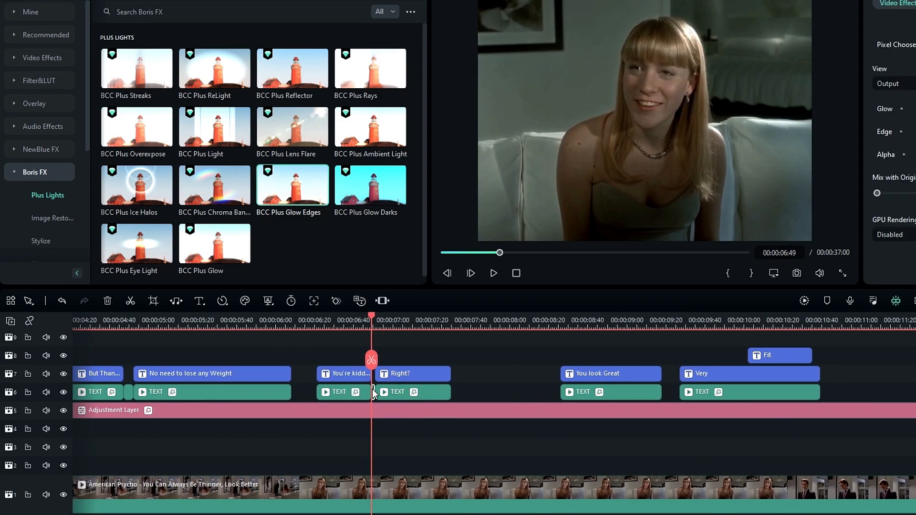
scroll(374, 394, "left", 5)
scroll(493, 419, "up", 1)
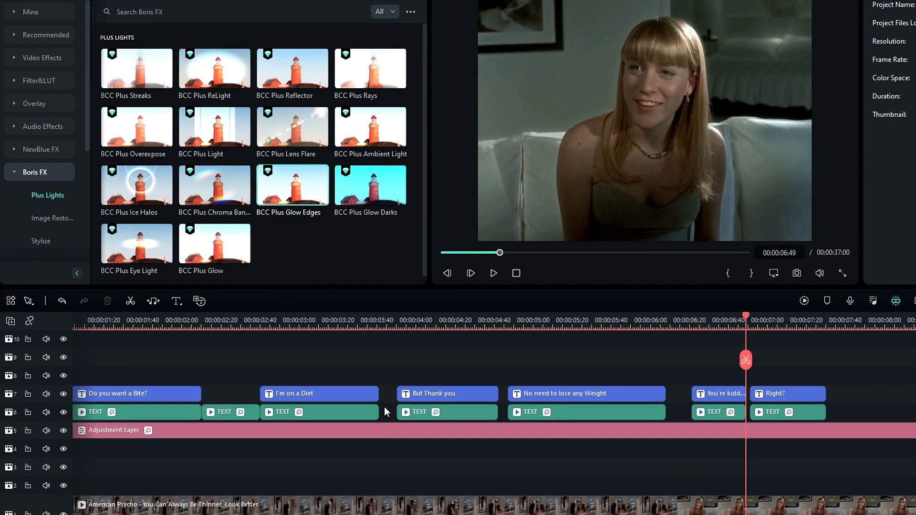
scroll(467, 341, "down", 5)
Keyframe the first TEXT segment's opacity at 100% at 00:00:01:09 and lower it at 00:00:01:23
left_click_drag(151, 322, 136, 320)
left_click(163, 425)
left_click(132, 320)
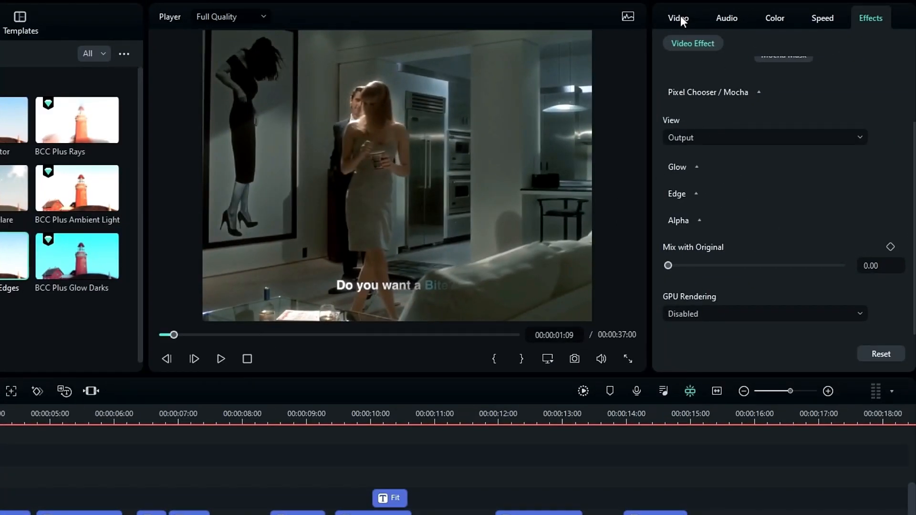
left_click(681, 17)
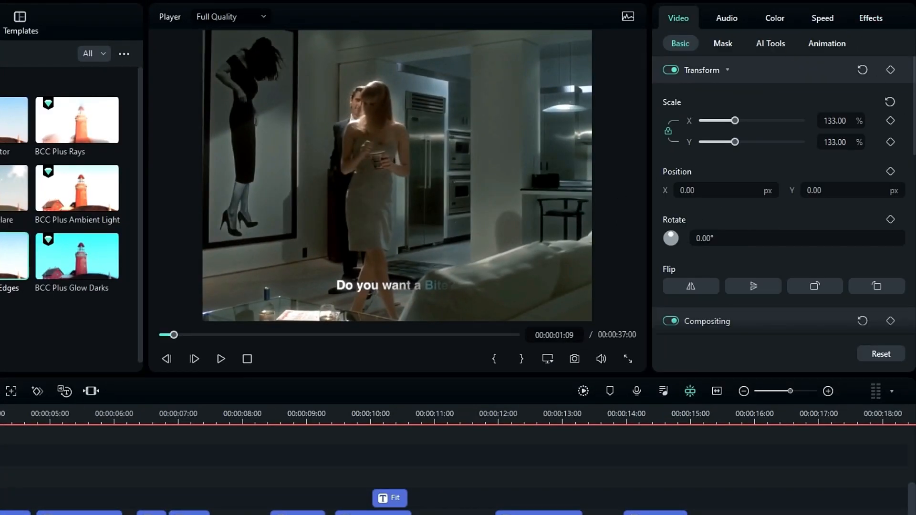
scroll(833, 212, "down", 4)
left_click(889, 201)
left_click_drag(196, 323, 148, 327)
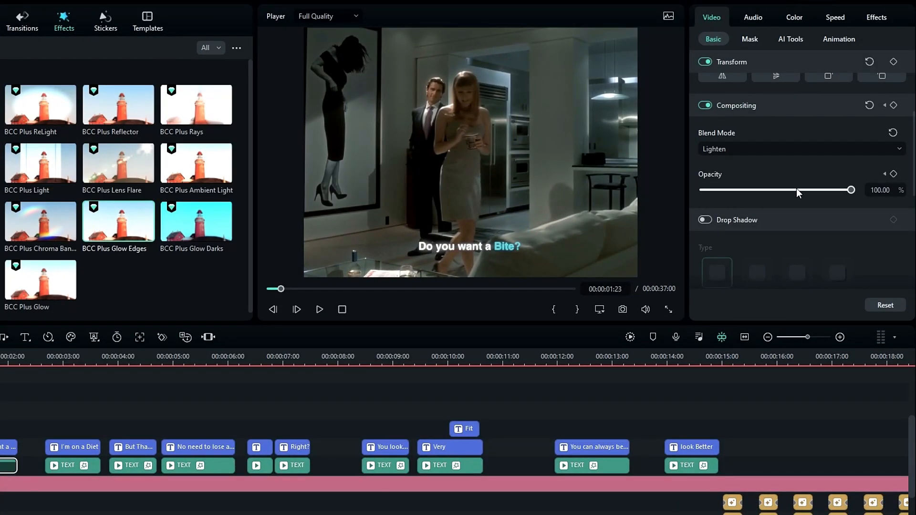
key("Return")
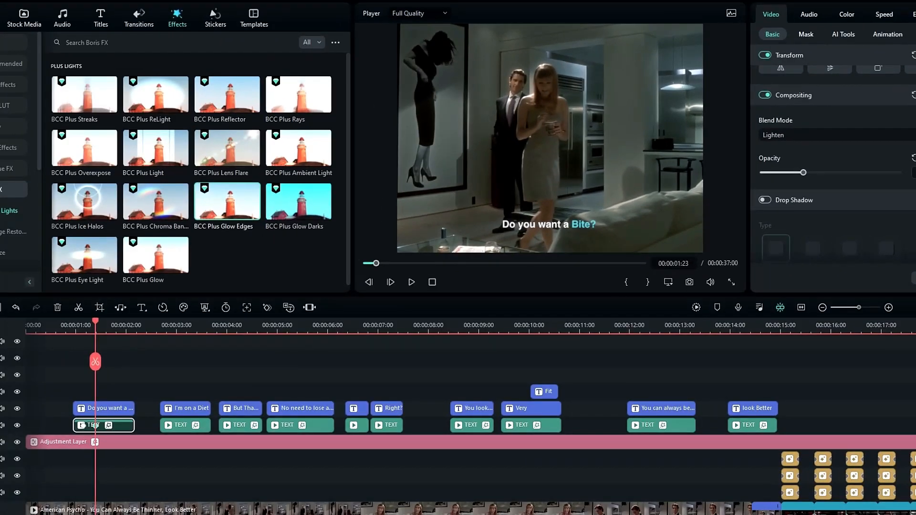
Play the first subtitle from the start of its TEXT segment and scrub back through the glow fade
left_click(75, 333)
key("Return")
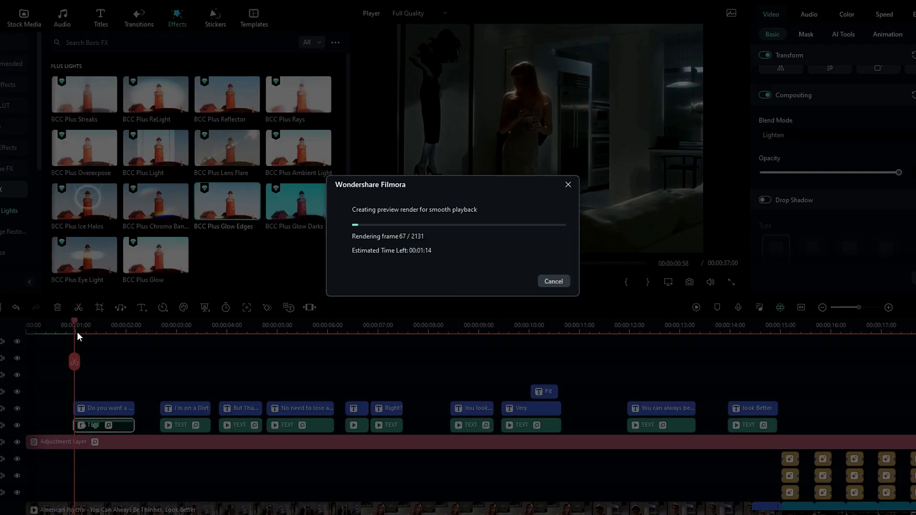
key("Escape")
key("space")
key("space")
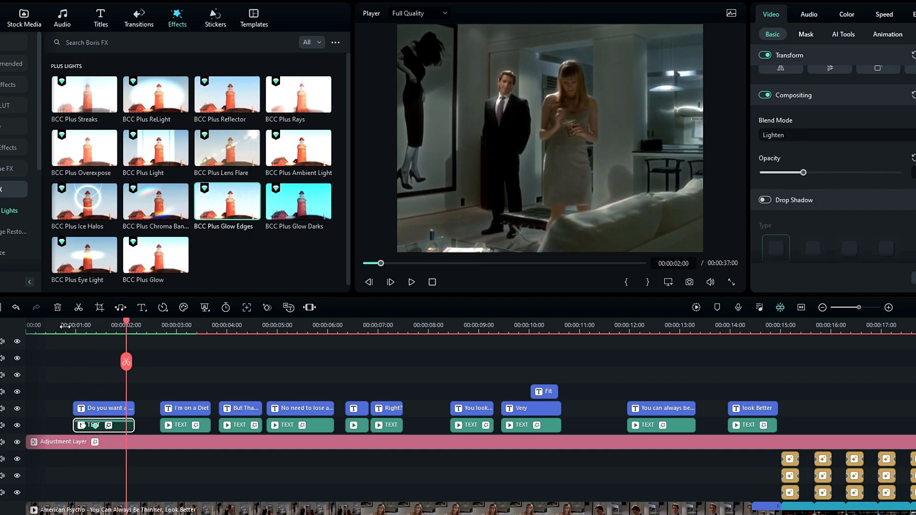
left_click(72, 324)
mouse_move(72, 324)
left_mouse_down()
mouse_move(101, 324)
mouse_move(82, 319)
left_mouse_up()
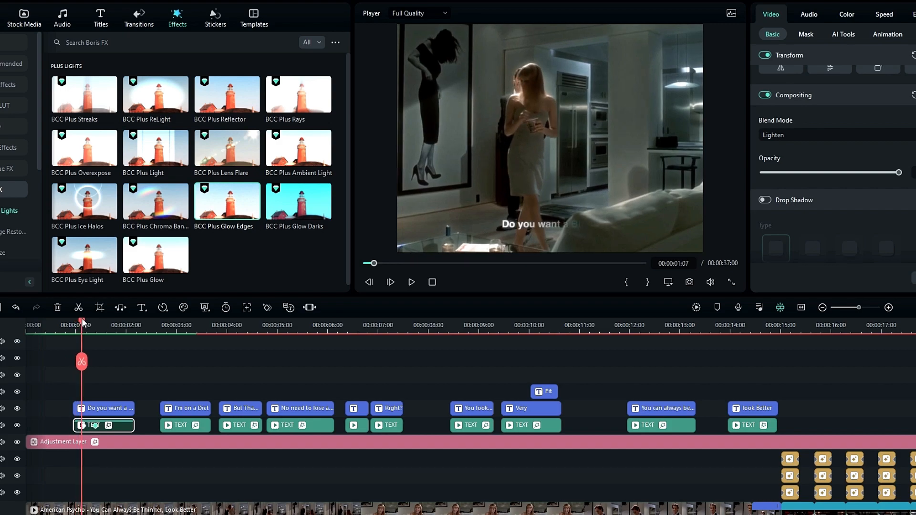
Adjust the position of the opacity keyframes on the first TEXT segment and check the retimed glow fade
scroll(95, 343, "up", 3)
mouse_move(164, 413)
left_mouse_down()
mouse_move(179, 413)
mouse_move(150, 413)
left_mouse_up()
left_click_drag(152, 328, 137, 340)
key("space")
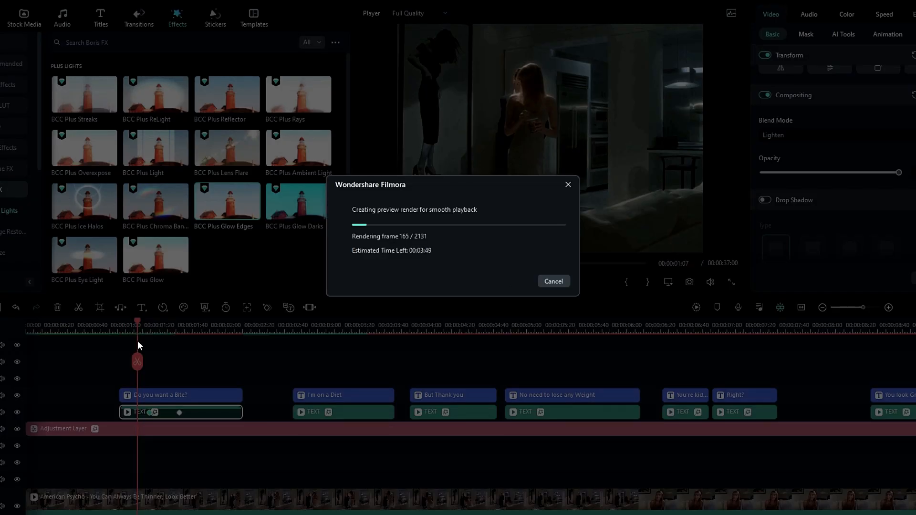
left_click(554, 281)
left_click_drag(137, 325, 156, 333)
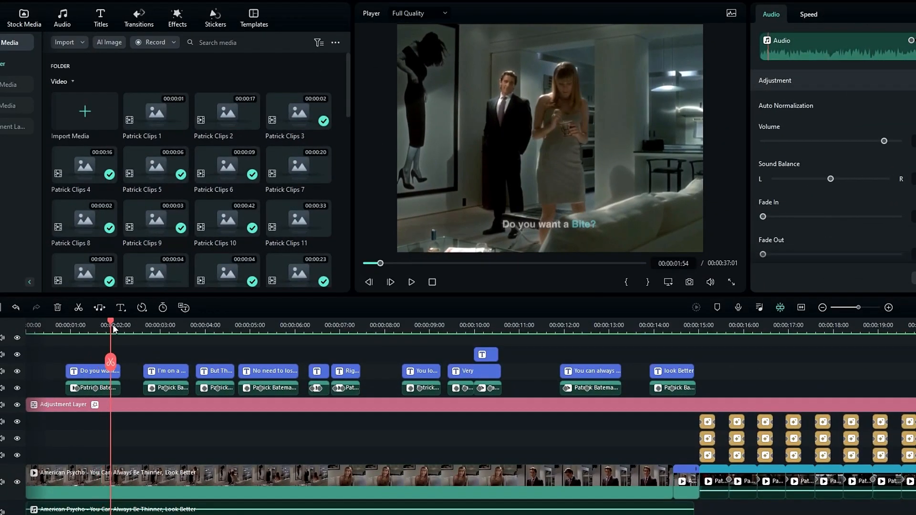
Scrub through the finished glowing subtitles, fit the whole project in the timeline and play the montage from its beginning
left_click_drag(113, 324, 500, 318)
left_click_drag(577, 328, 463, 341)
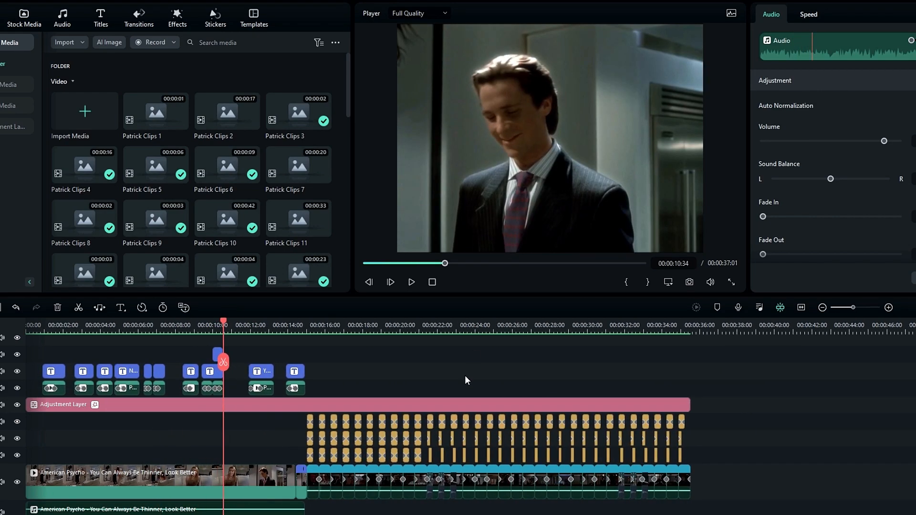
left_click(801, 308)
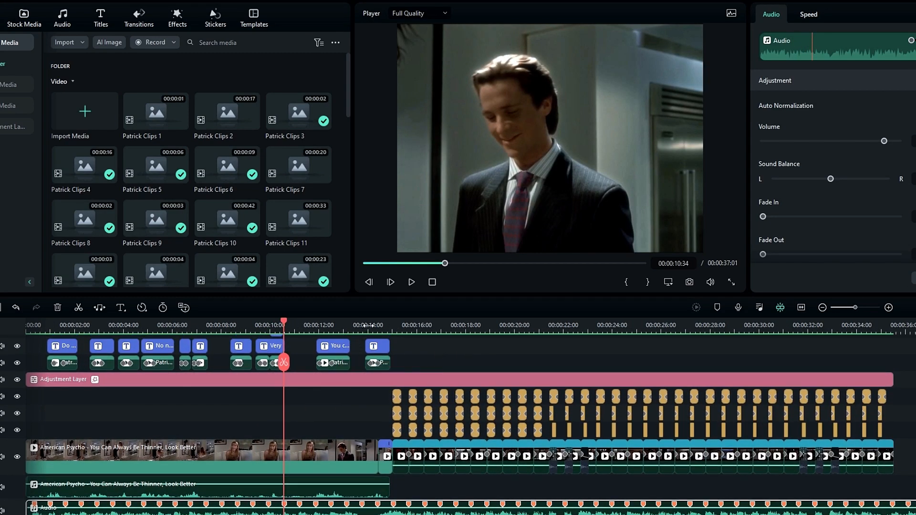
left_click(392, 323)
key("space")
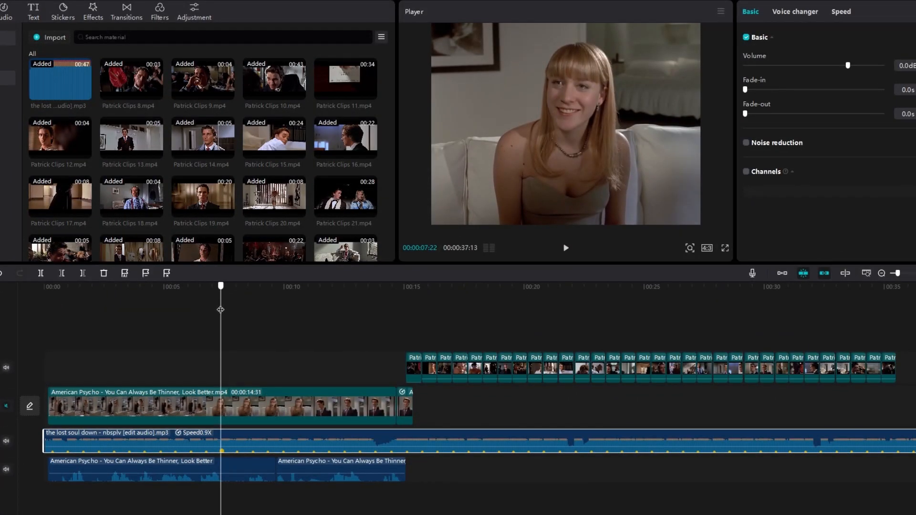
Switch to CapCut, scrub from the dialogue intro to the first montage clip and check the music's Auto beat option
left_click_drag(221, 309, 309, 308)
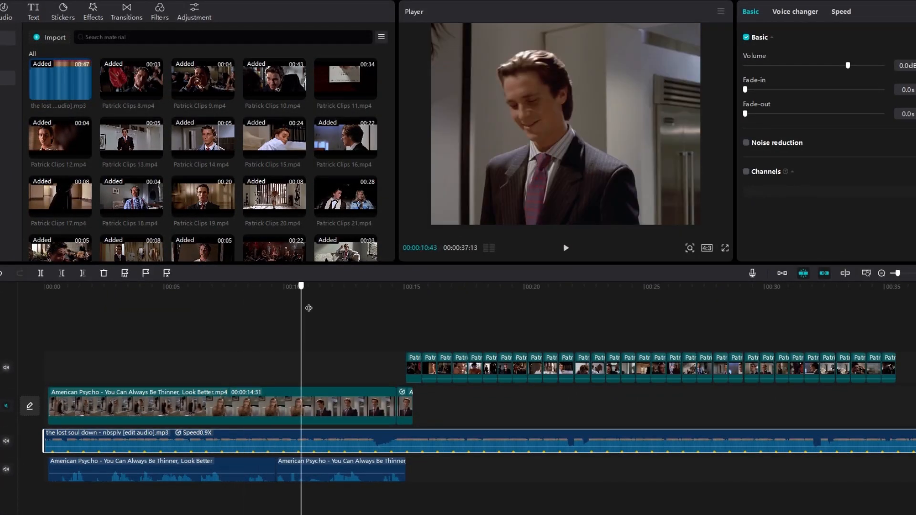
left_click_drag(308, 308, 413, 308)
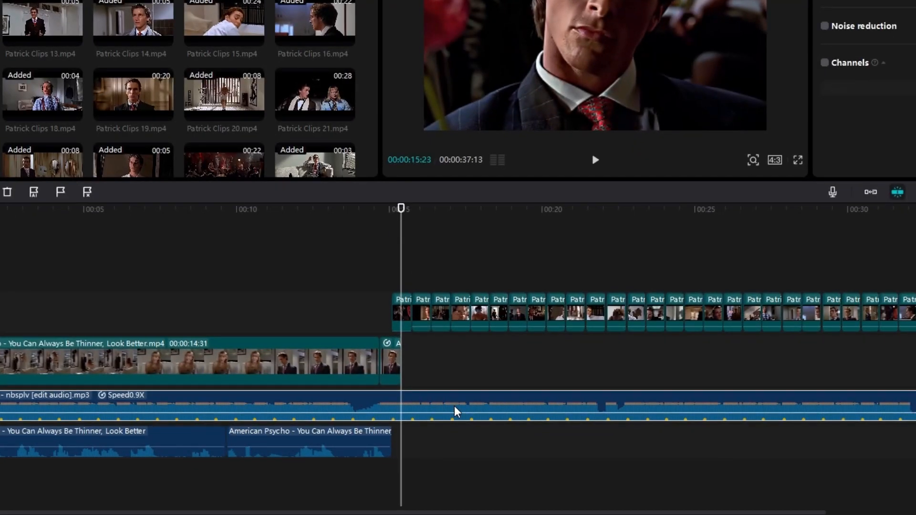
scroll(451, 427, "up", 5)
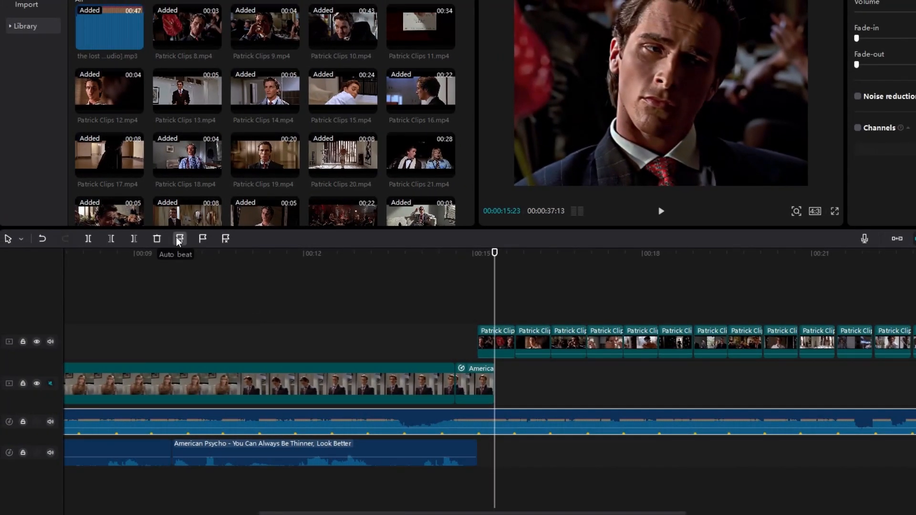
left_click(178, 239)
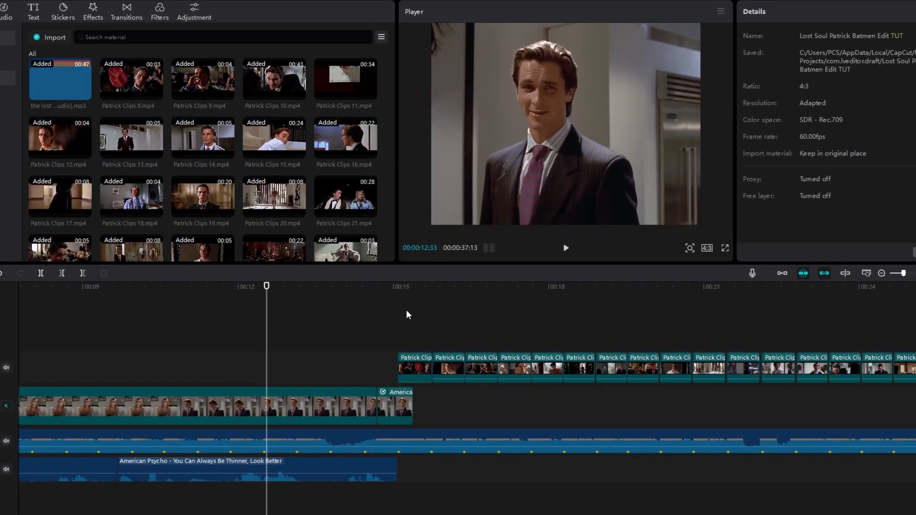
Apply a Customized speed curve to the first montage clip, Patrick Clips 8.mp4
left_click(405, 288)
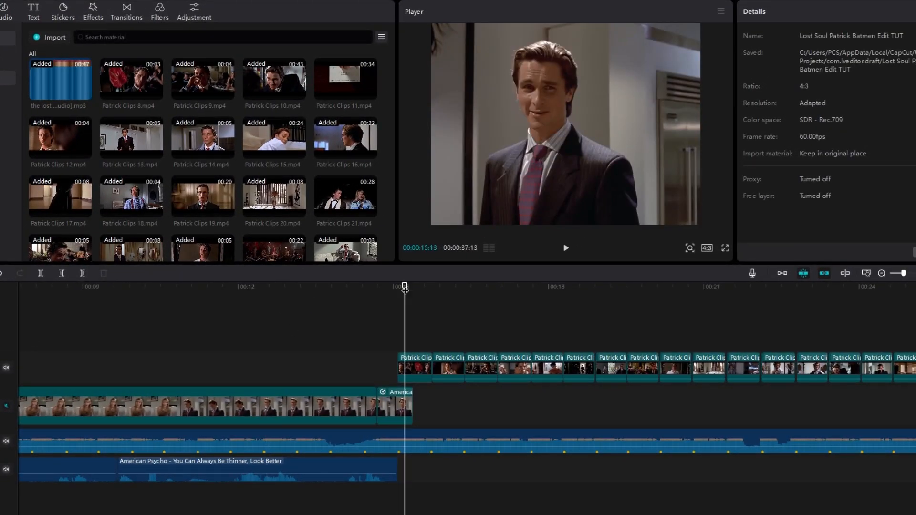
left_click(423, 367)
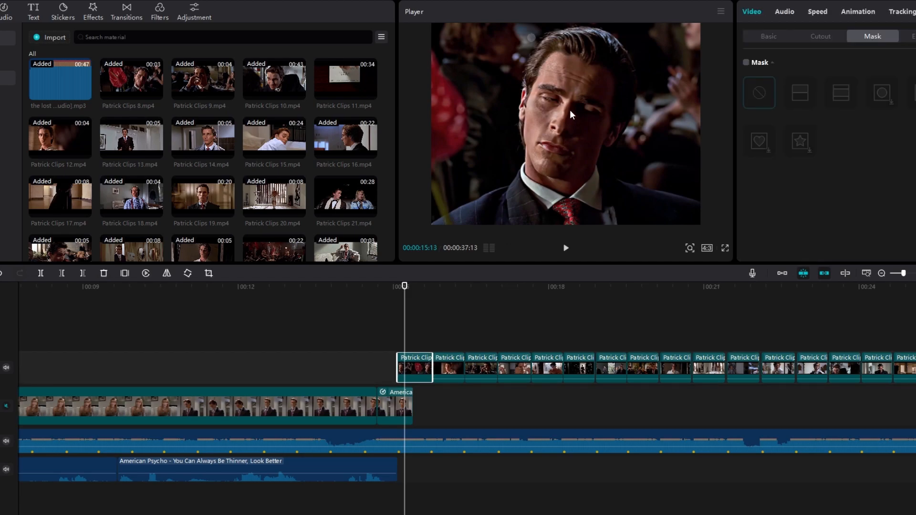
left_click_drag(364, 288, 380, 296)
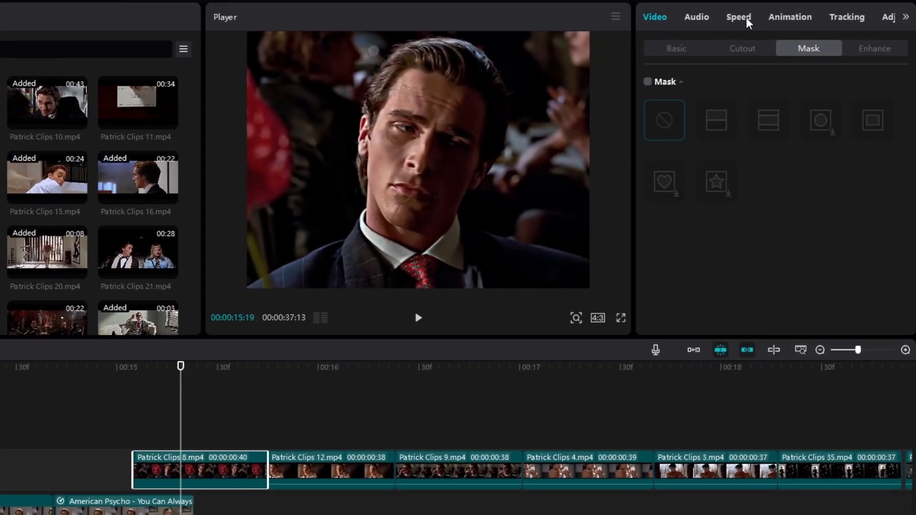
left_click(748, 22)
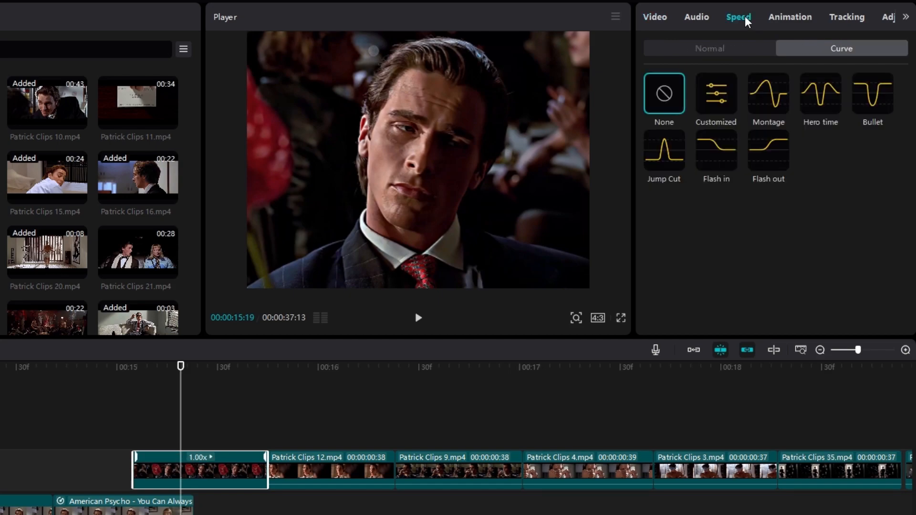
left_click(718, 90)
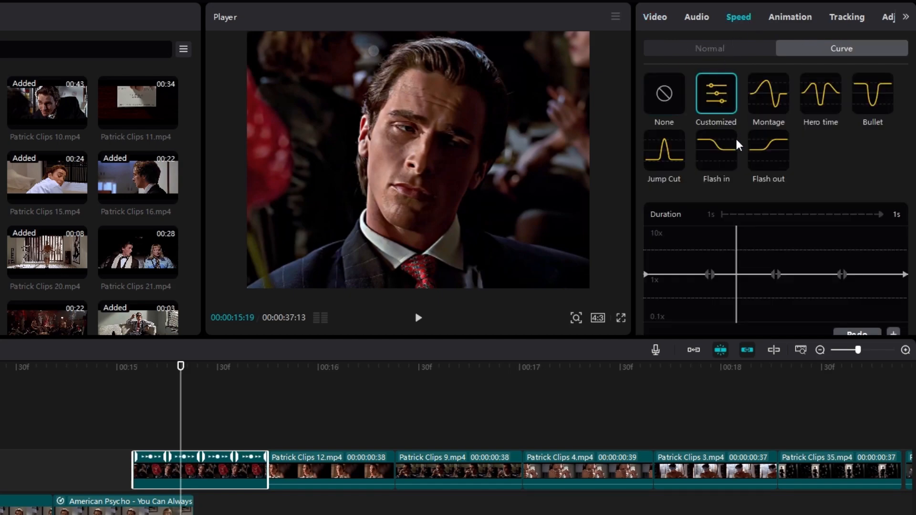
Lower the curve's three inner points below 1x and spread the outer two towards the clip's ends
scroll(742, 215, "down", 3)
left_click_drag(711, 196, 686, 223)
left_click_drag(777, 195, 778, 223)
left_click_drag(836, 187, 859, 219)
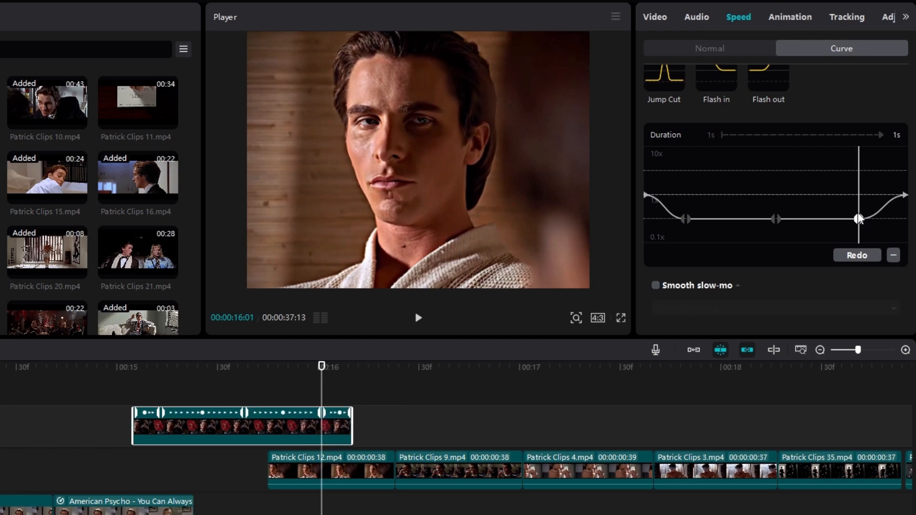
Move the slowed clip back over the end of the intro to start at about 14.5 seconds and play it
left_click(160, 366)
left_click_drag(197, 428, 93, 428)
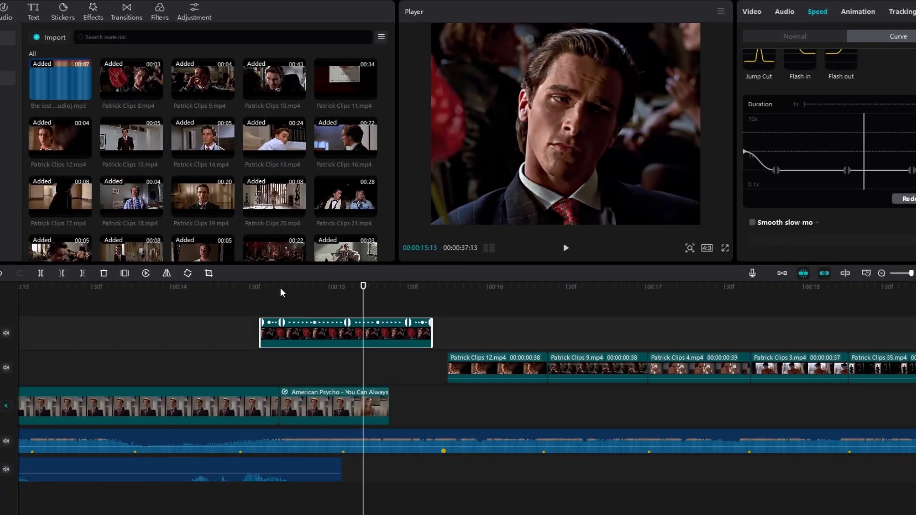
left_click(280, 289)
key("space")
left_click(279, 290)
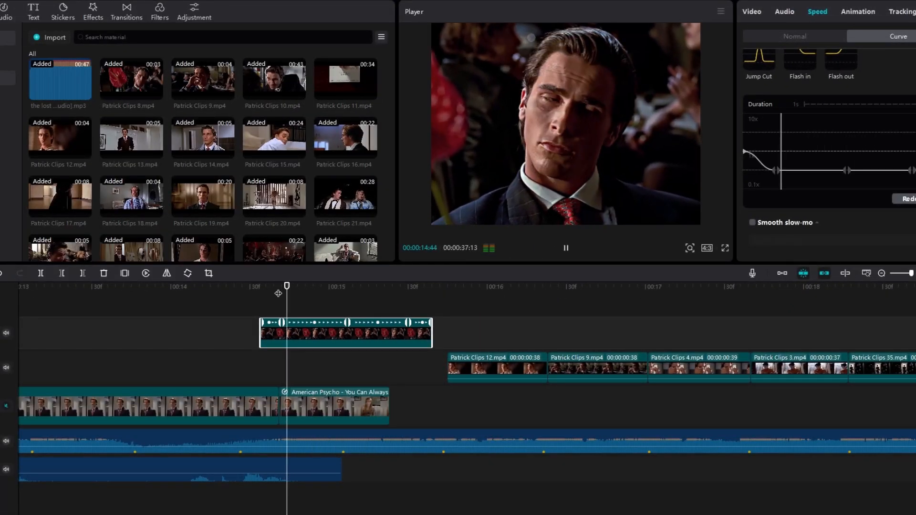
left_click(278, 294)
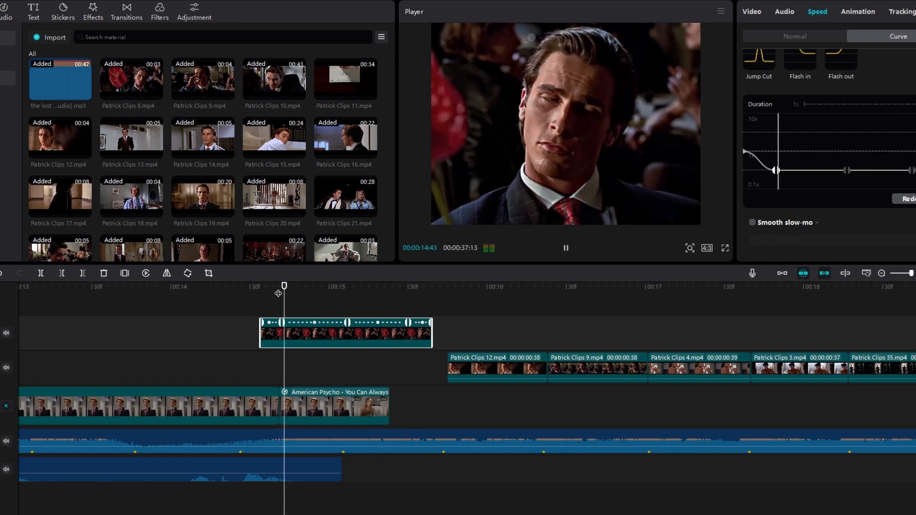
left_click(319, 286)
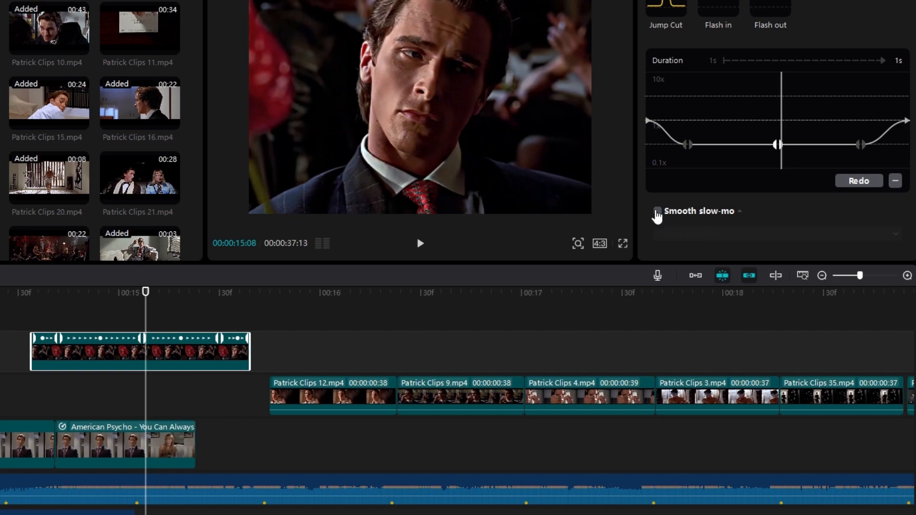
Enable Smooth slow-mo on the slowed clip with the Optical flow method
left_click(658, 211)
left_click(697, 234)
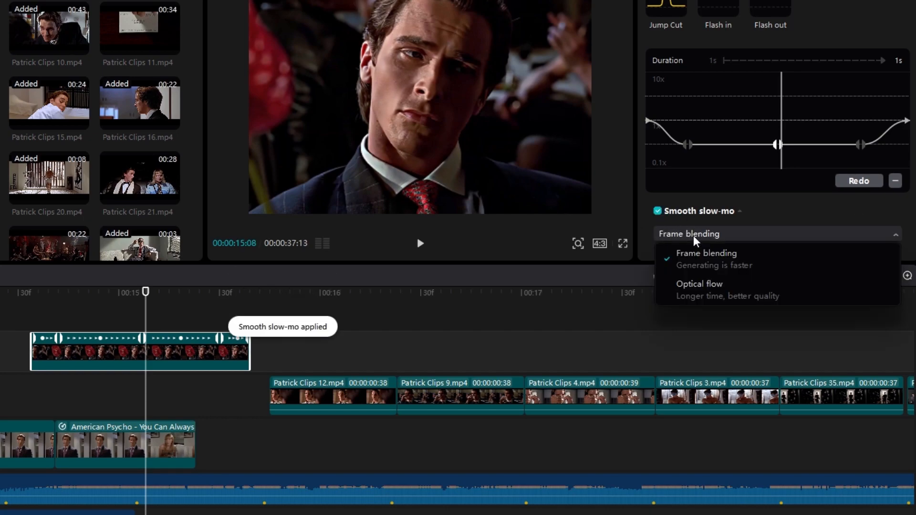
left_click(702, 296)
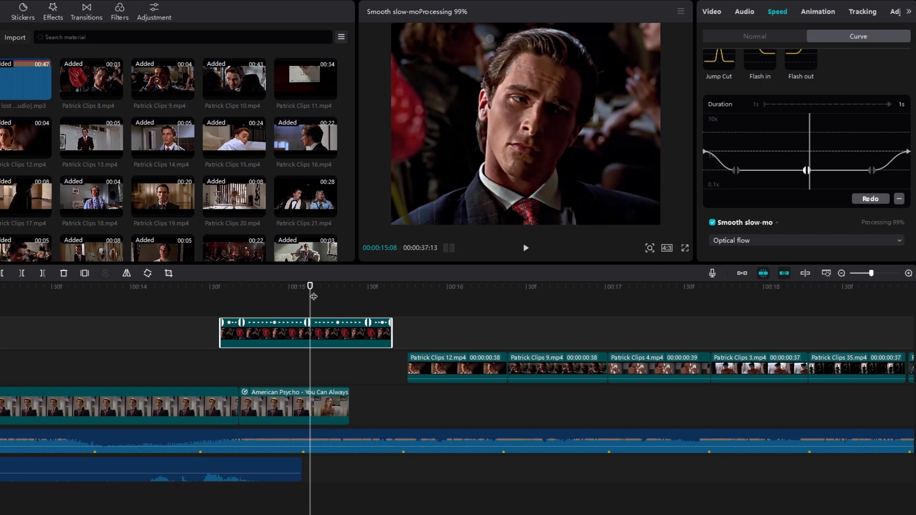
Play the slowed clip repeatedly from its start to judge the smooth slow motion
left_click(231, 287)
key("space")
left_click(231, 287)
key("space")
left_click(231, 286)
key("space")
key("space")
Move the slowed clip to the montage start at about 15 seconds and trim its end to meet Patrick Clips 12.mp4
left_click_drag(269, 333, 353, 332)
left_click_drag(469, 331, 409, 331)
left_click(311, 289)
left_click_drag(310, 292, 342, 300)
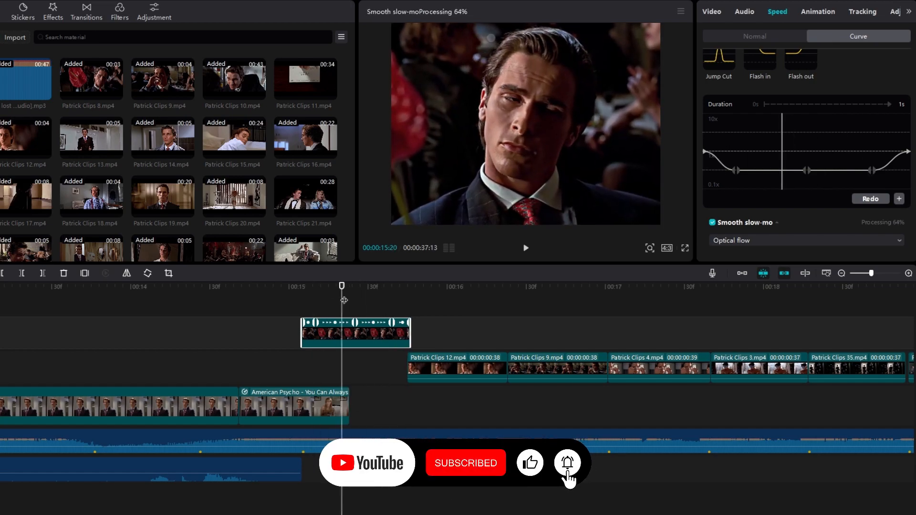
Play Patrick Clips 8.mp4 and scrub through it to judge the processed optical-flow slow motion
key("space")
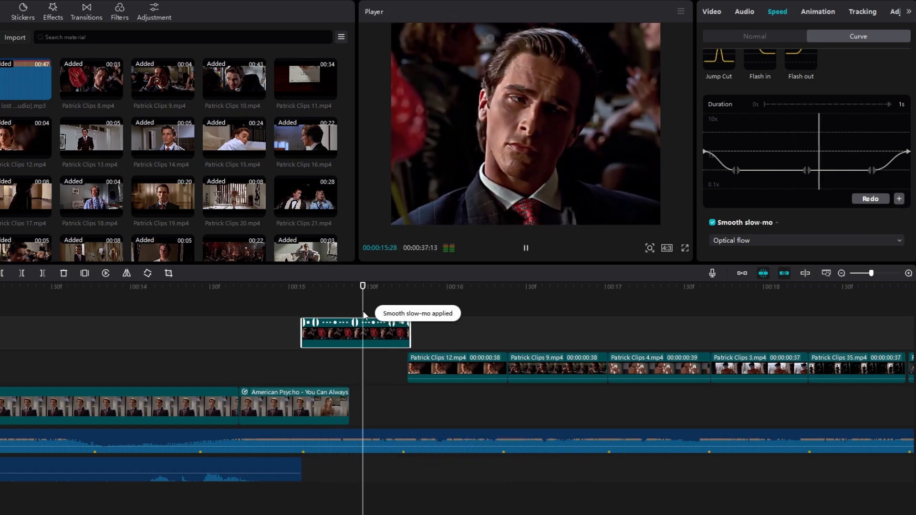
left_click(308, 286)
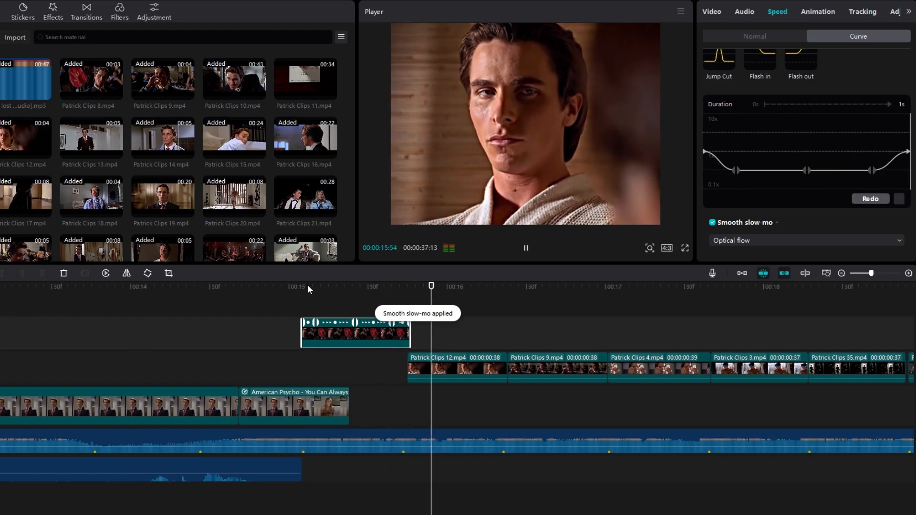
left_click_drag(317, 289, 387, 294)
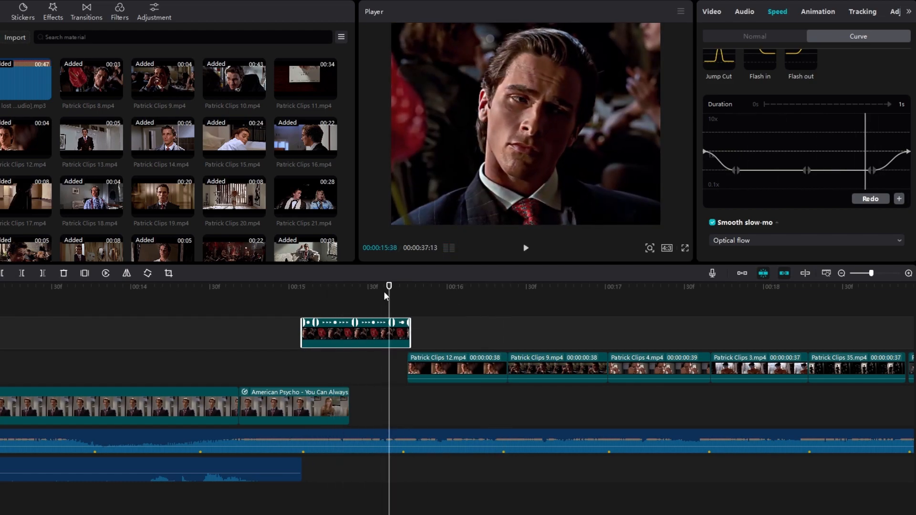
Check the speed curves on the other montage clips and play the slowed sequence from about 15 seconds
scroll(411, 321, "down", 3)
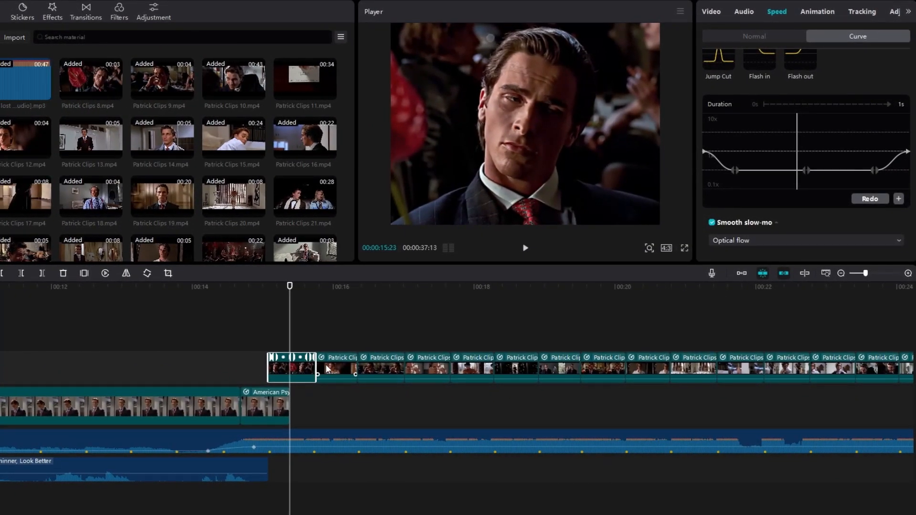
left_click(328, 369)
left_click(399, 368)
left_click(428, 370)
left_click(466, 368)
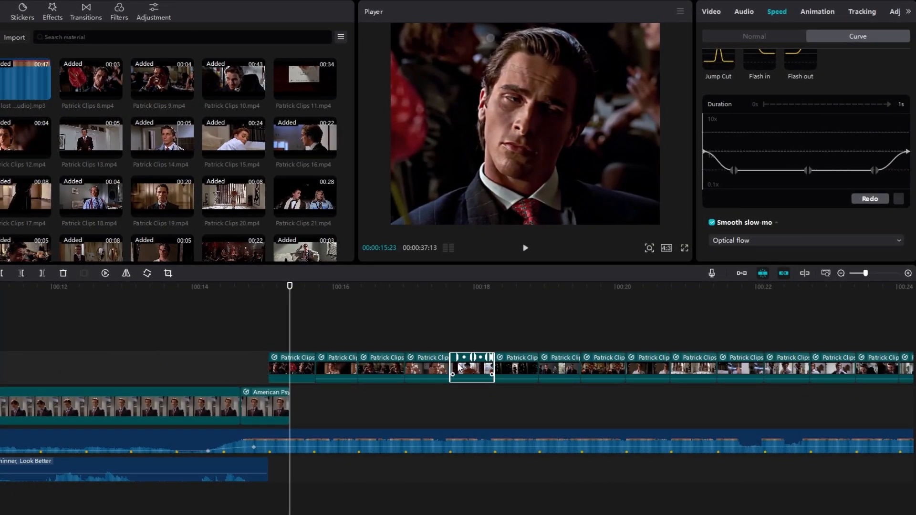
key("space")
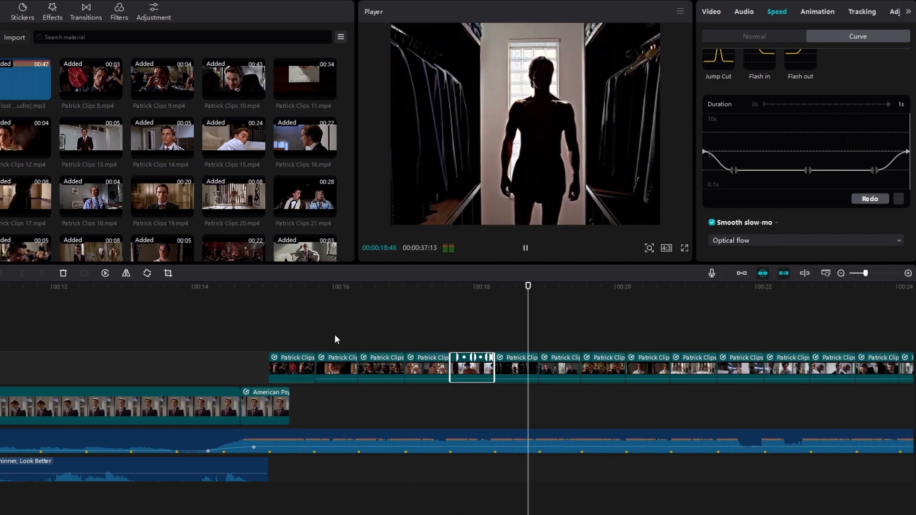
key("space")
left_click_drag(335, 285, 286, 294)
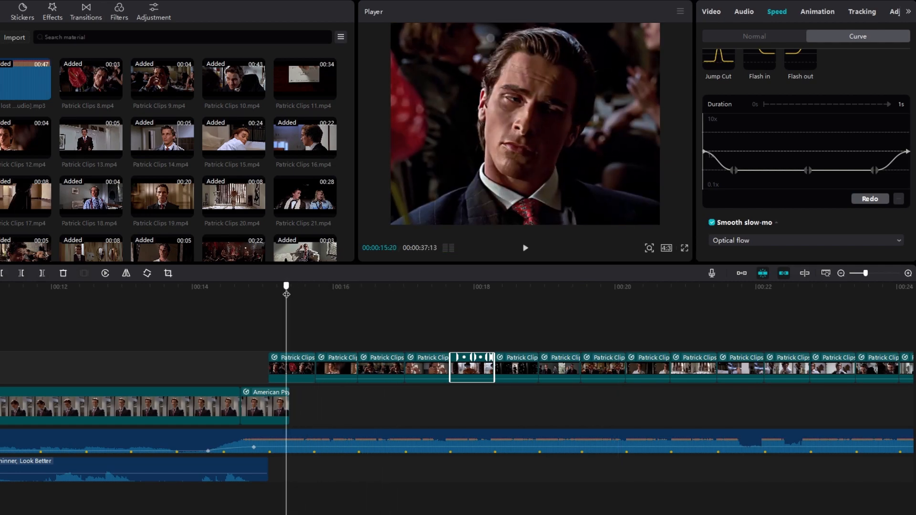
Keyframe the scale of Patrick Clips 8.mp4 from 210% at its start to 182% at its end
left_click(303, 368)
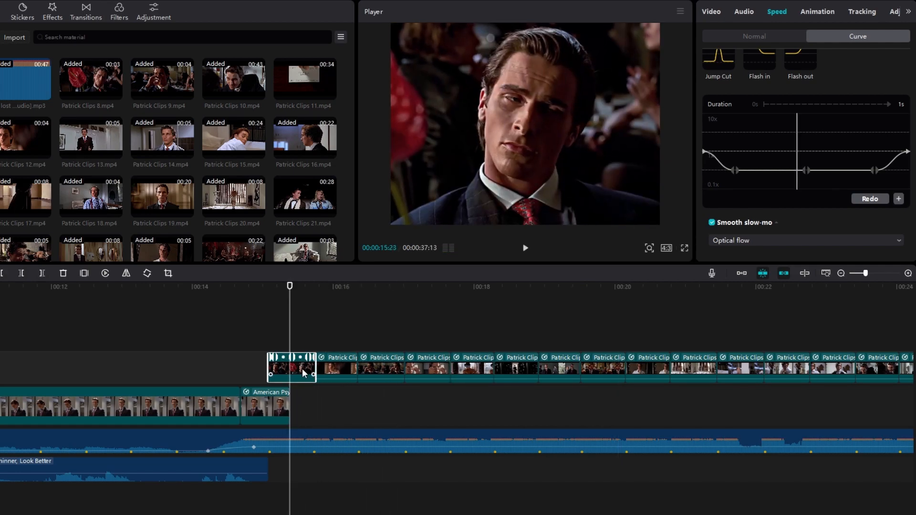
key("Up")
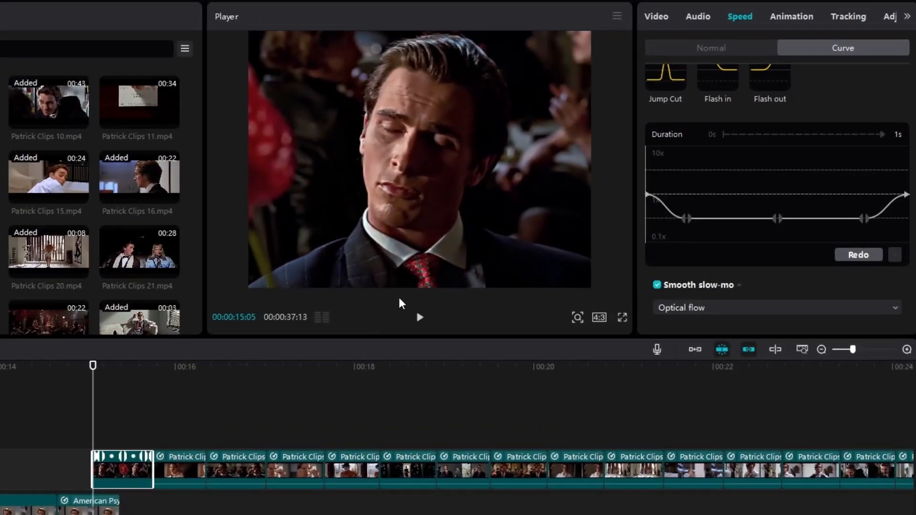
left_click(657, 18)
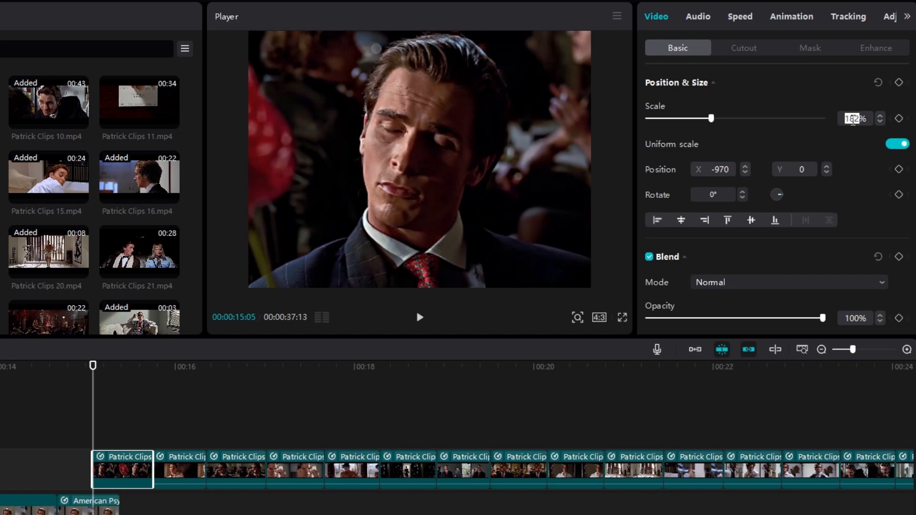
key("Return")
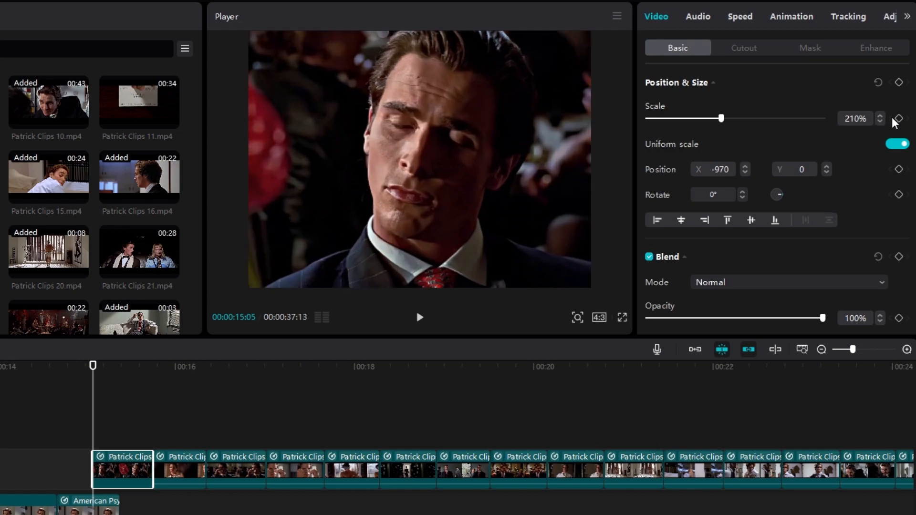
key("Down")
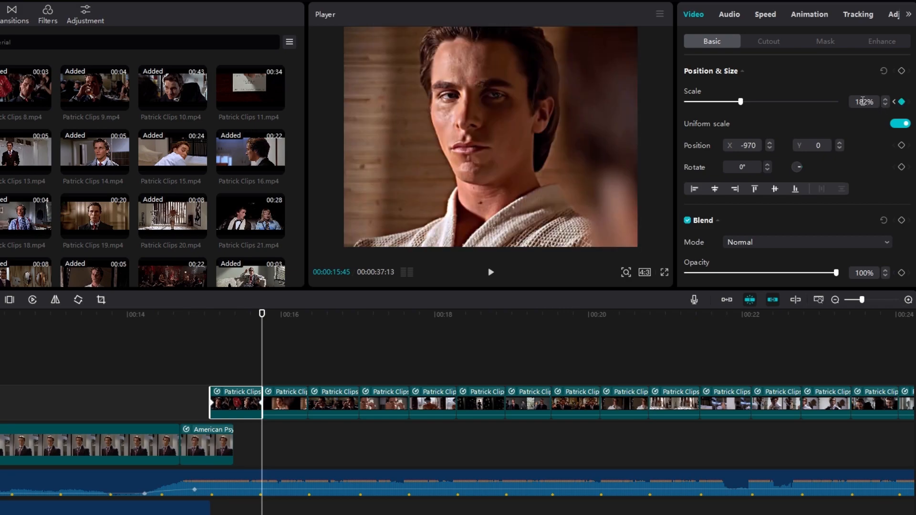
left_click_drag(260, 316, 237, 315)
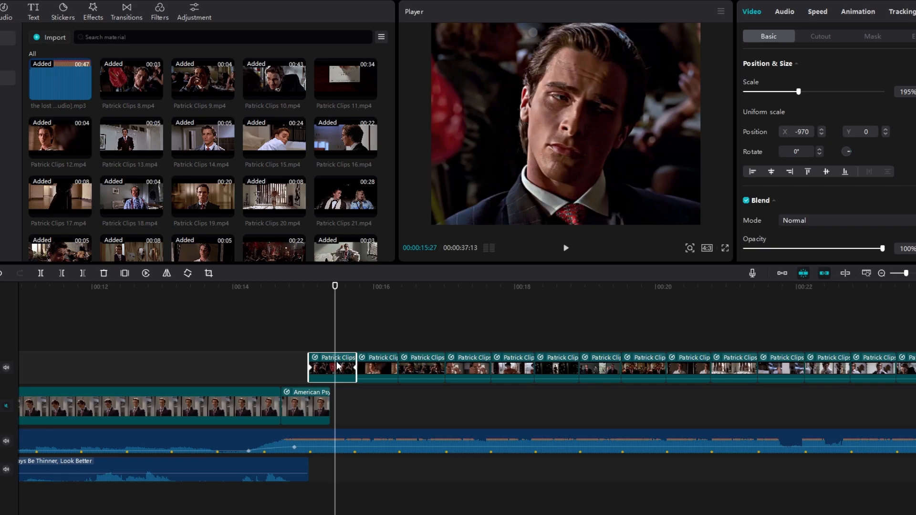
Show the keyframe animation of Patrick Clips 8.mp4 and expand its Scale graph
right_click(337, 367)
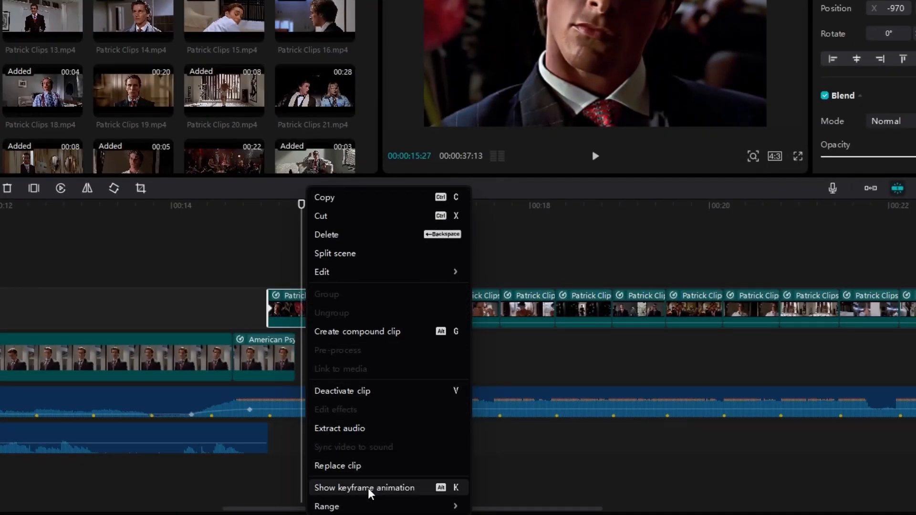
left_click(370, 488)
scroll(292, 281, "up", 1)
scroll(292, 282, "up", 3)
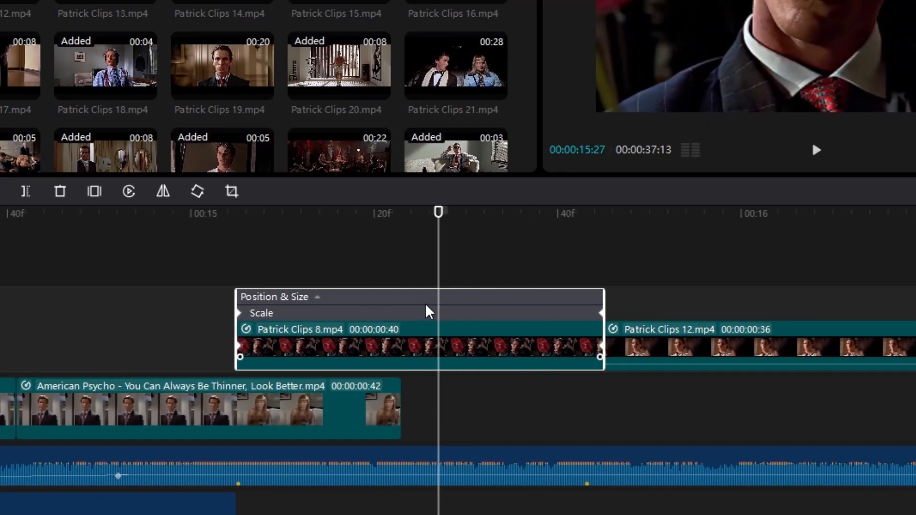
left_click(488, 311)
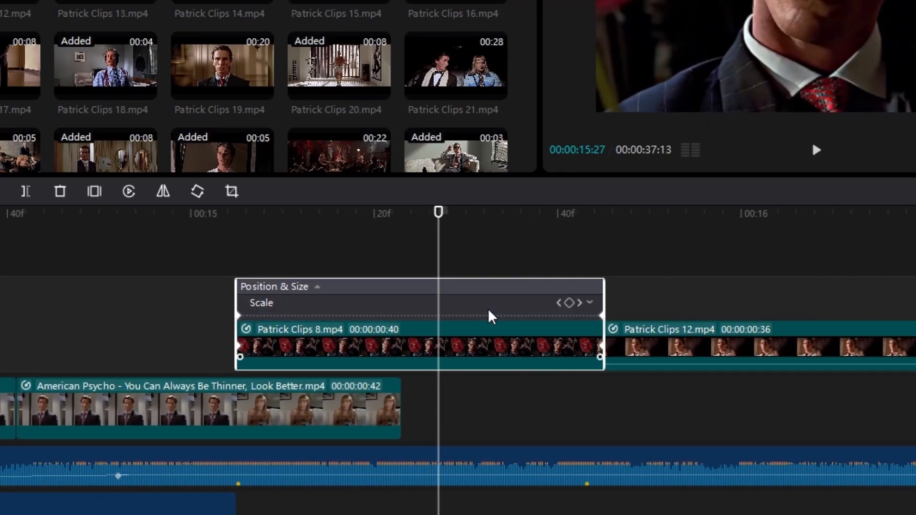
left_click(590, 304)
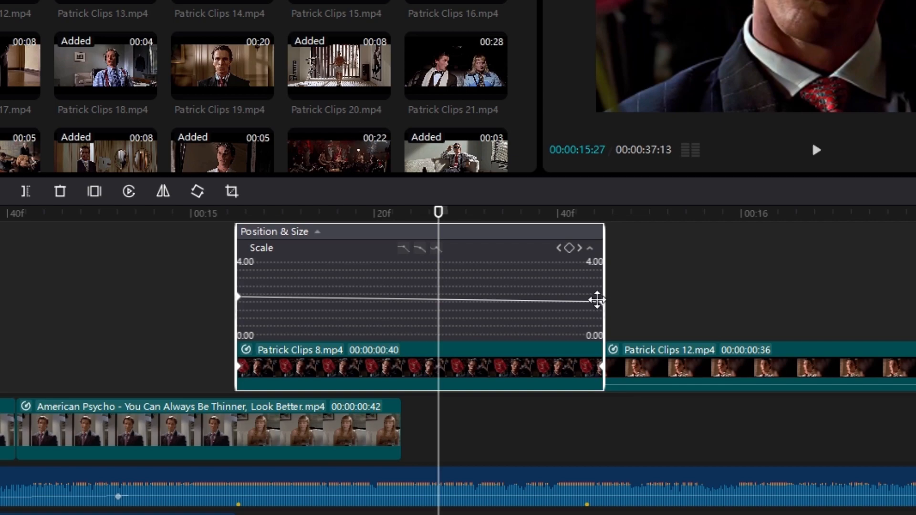
Apply the curve preset that levels off toward the end keyframe to the Scale graph, try adjusting its handle, and restore the preset
left_click(419, 251)
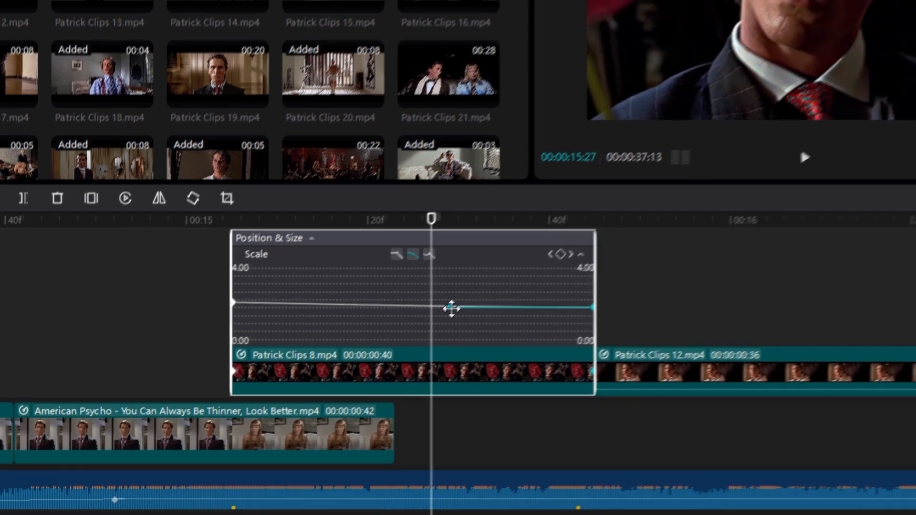
mouse_move(457, 302)
left_mouse_down()
mouse_move(458, 320)
mouse_move(457, 309)
left_mouse_up()
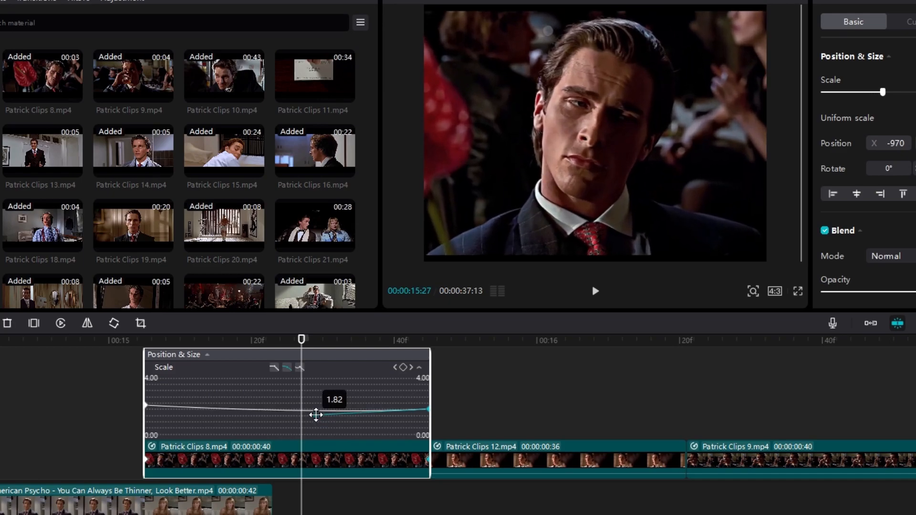
left_click_drag(316, 415, 318, 412)
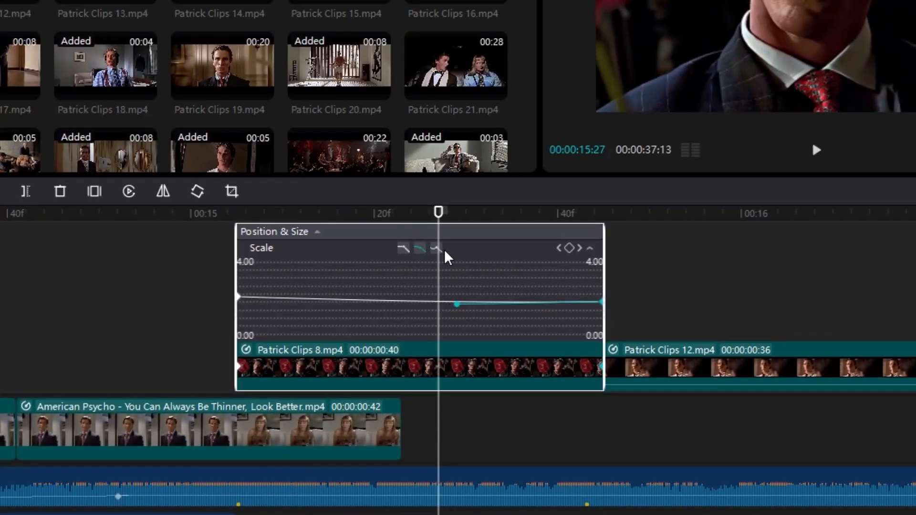
left_click(423, 249)
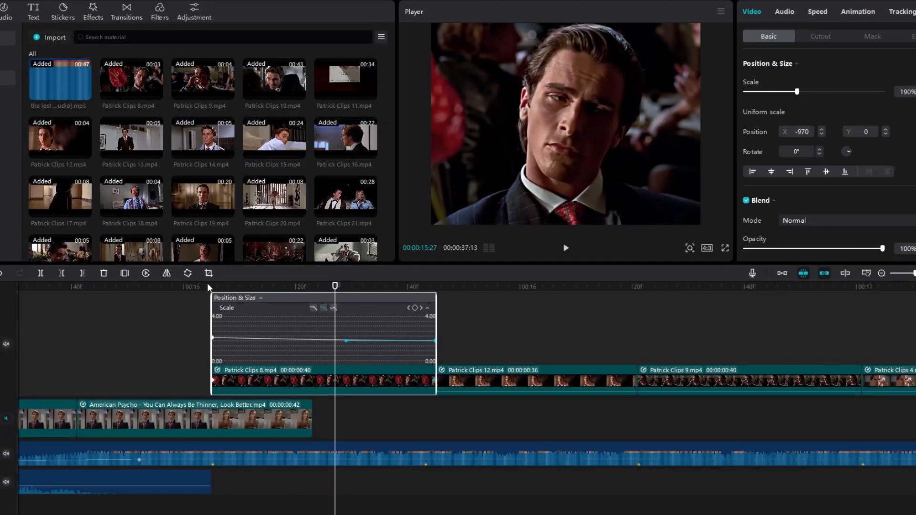
Play Patrick Clips 8.mp4 repeatedly from its start to judge the eased zoom-out
left_click(207, 287)
key("space")
left_click(212, 288)
key("space")
left_click(213, 288)
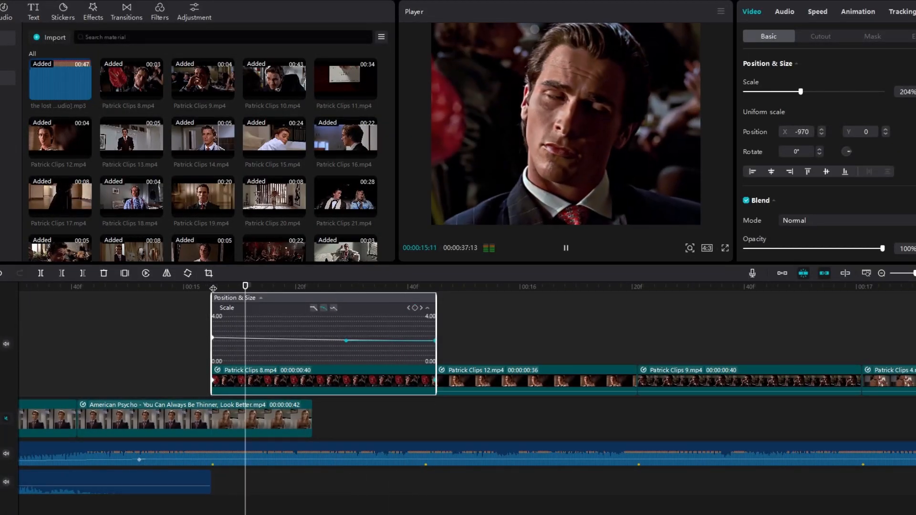
key("space")
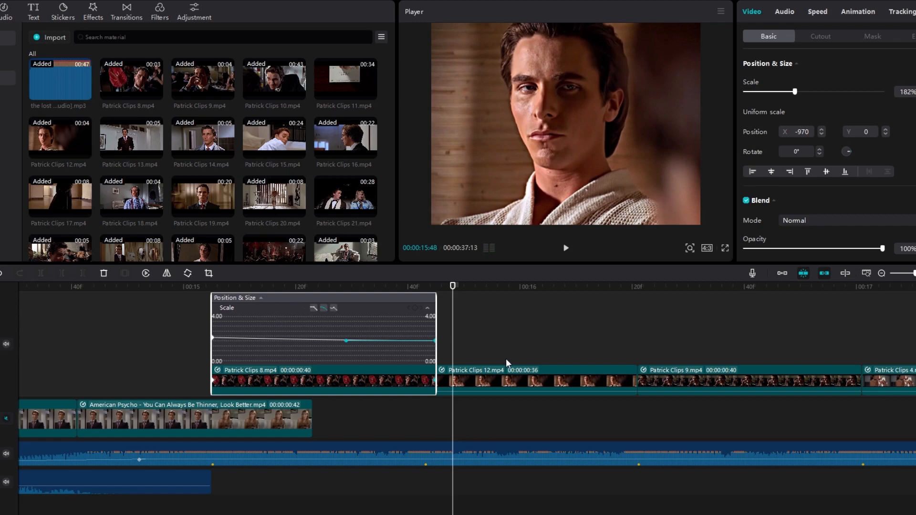
Keyframe the scale of Patrick Clips 12.mp4 at its start and end so the clip zooms out
scroll(505, 359, "down", 4)
left_click(403, 295)
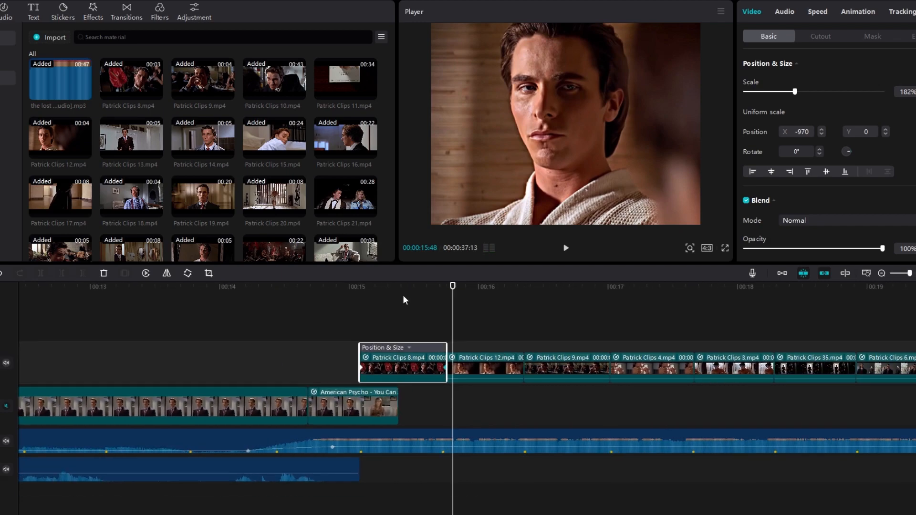
left_click(507, 357)
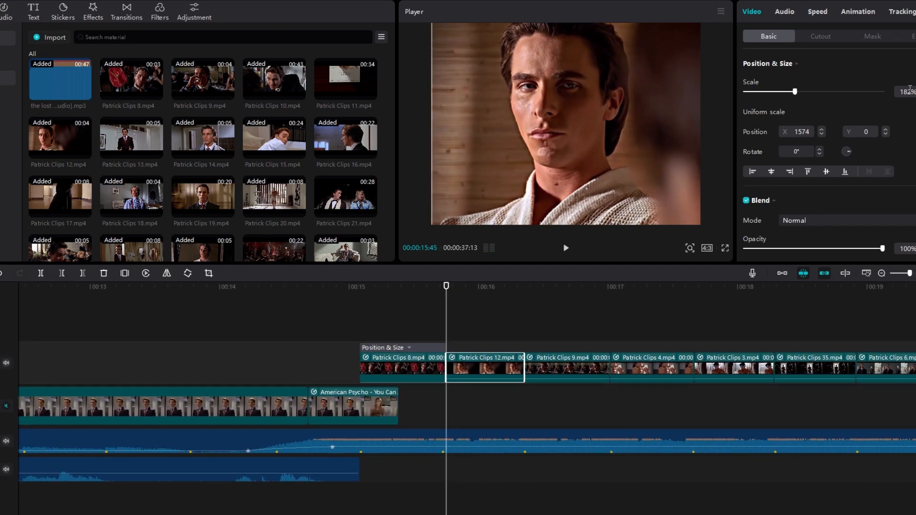
key("Down")
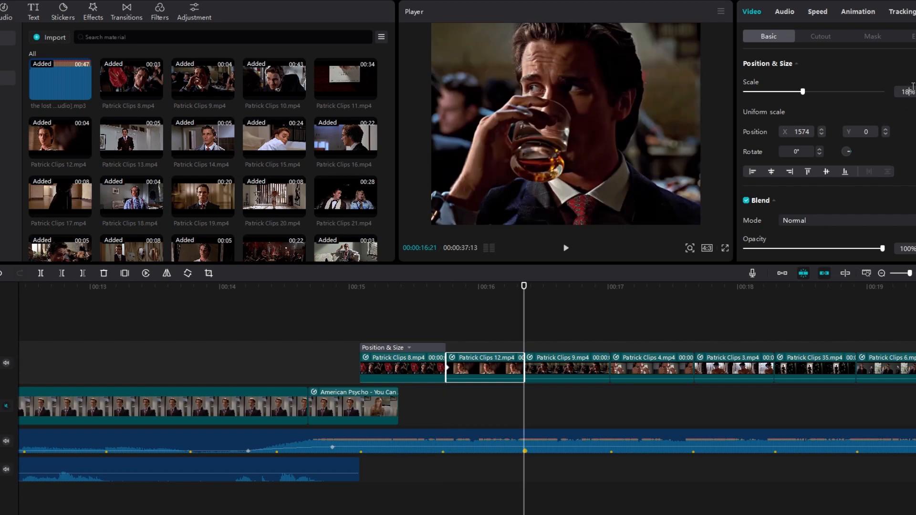
Show the keyframe animation of Patrick Clips 12.mp4 and apply the same levelling-off curve preset to its Scale graph
left_click(483, 298)
right_click(496, 370)
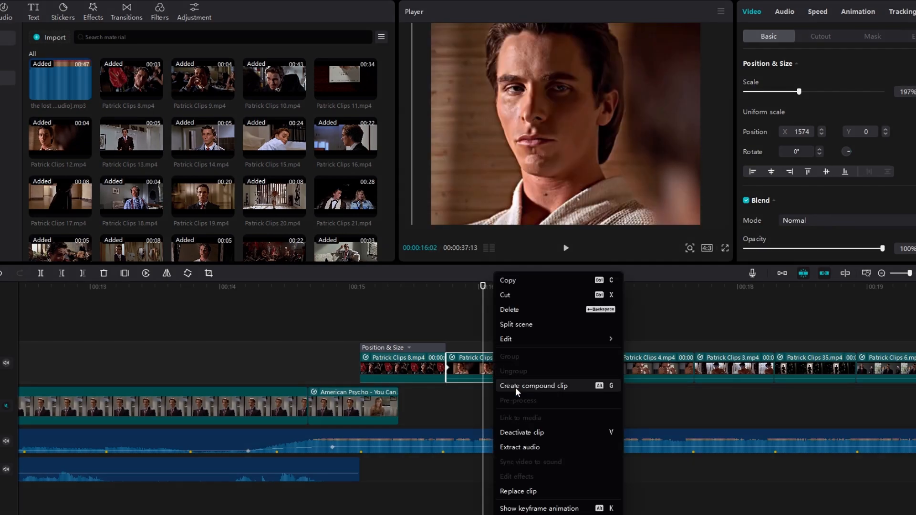
left_click(540, 507)
scroll(511, 347, "up", 3)
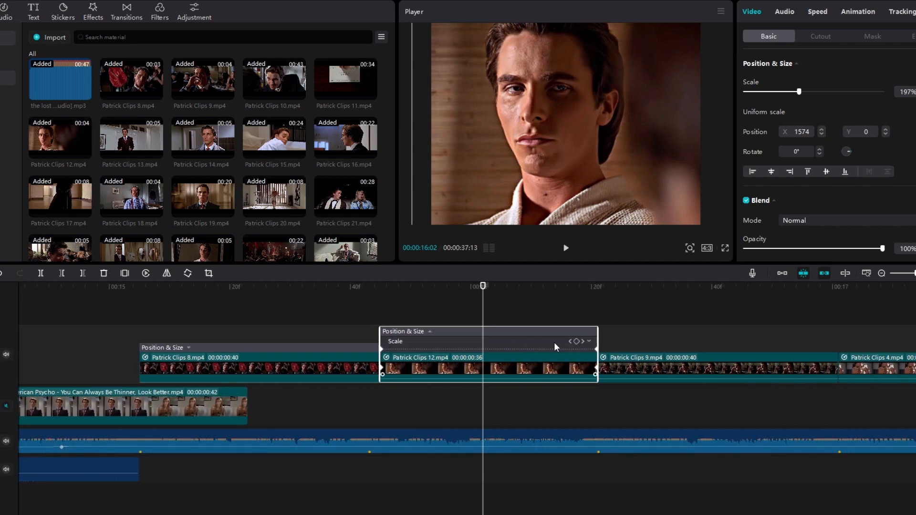
left_click(590, 342)
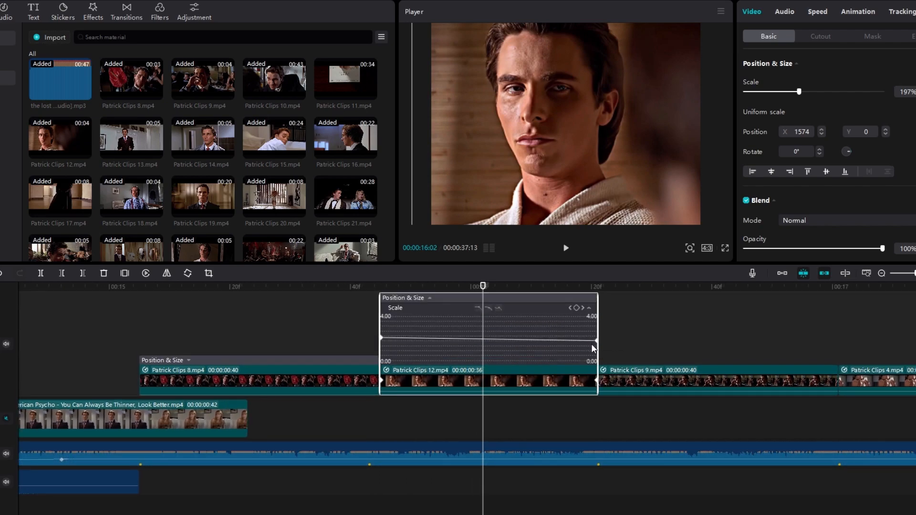
left_click(488, 308)
Play the eased zoom on Patrick Clips 12.mp4, then play the montage with scale animation on all its clips
left_click(387, 286)
key("space")
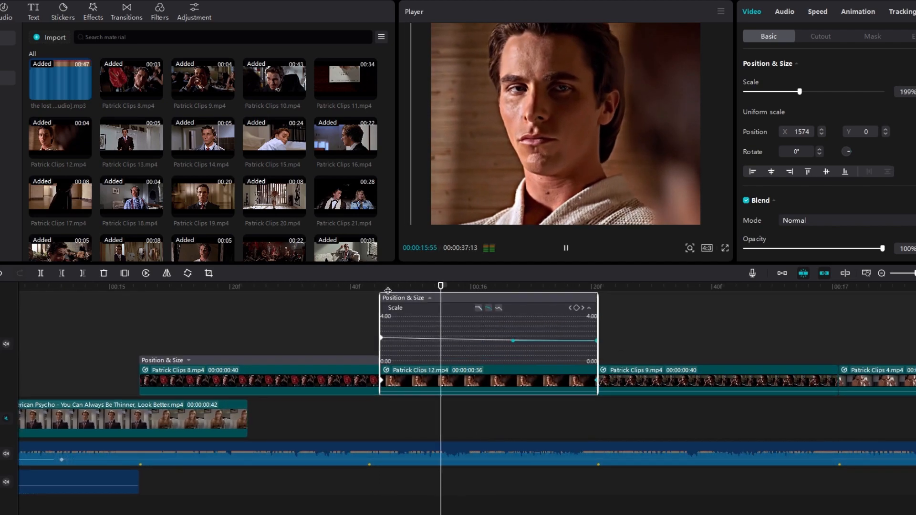
left_click(386, 286)
left_click(387, 286)
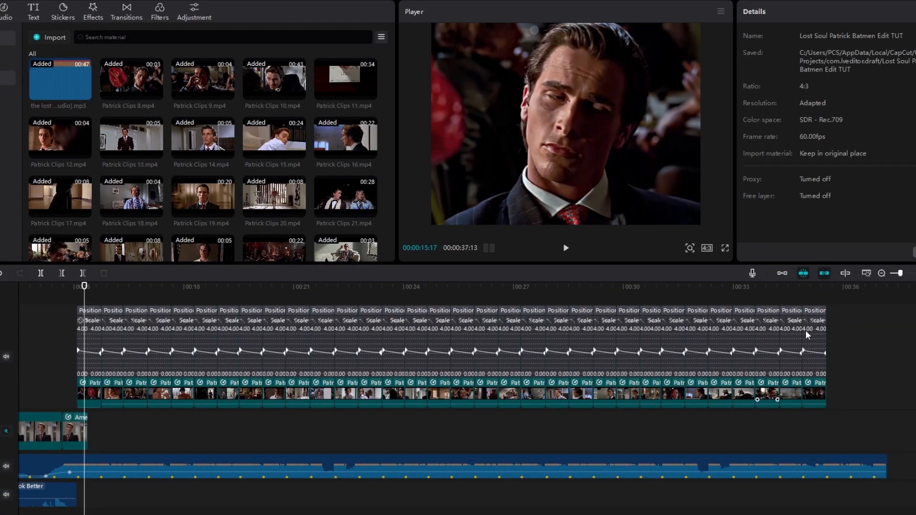
key("space")
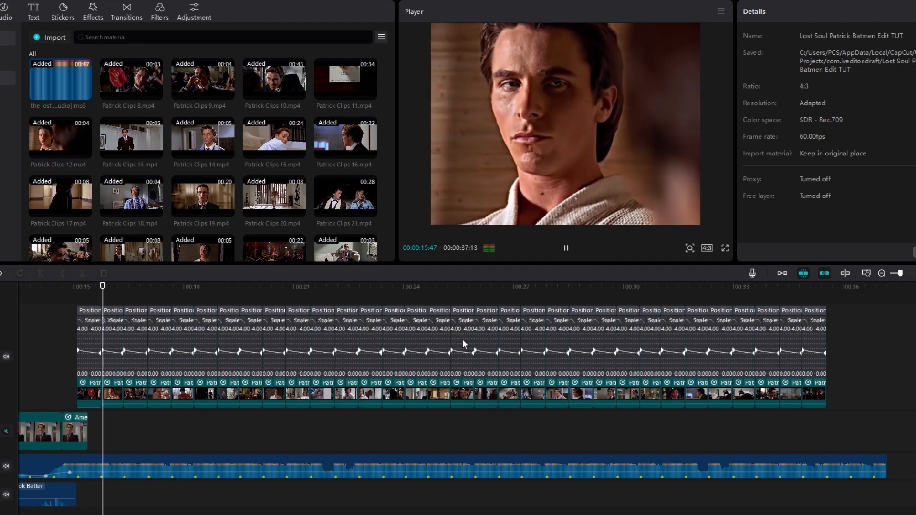
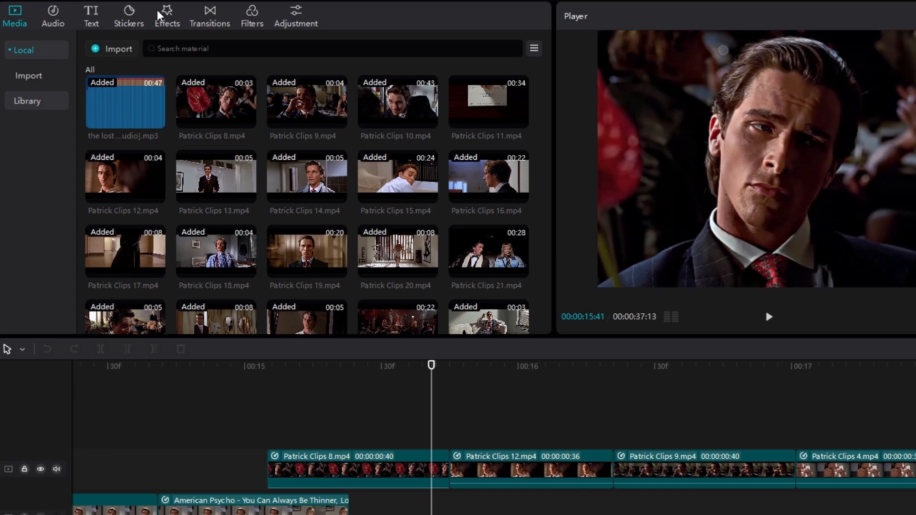
Add the Diamond Zoom effect at the start of Patrick Clips 12.mp4 and trim it to end at 00:00:16:01
left_click(160, 15)
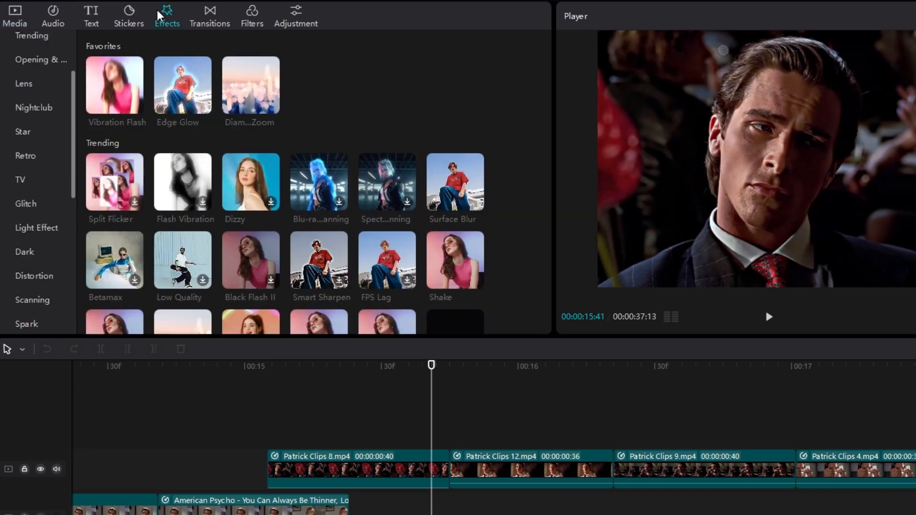
left_click_drag(262, 93, 464, 430)
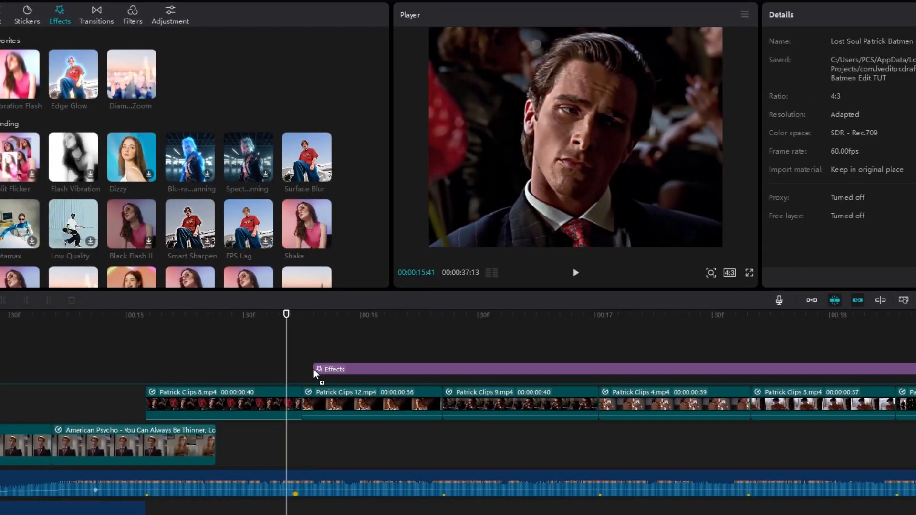
left_click_drag(313, 369, 304, 373)
left_click(318, 316)
left_click_drag(318, 321, 365, 319)
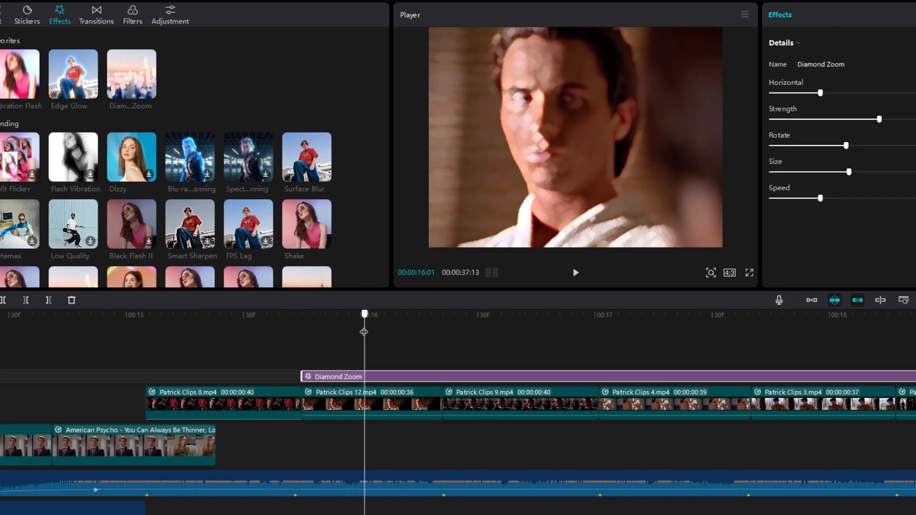
key("Delete")
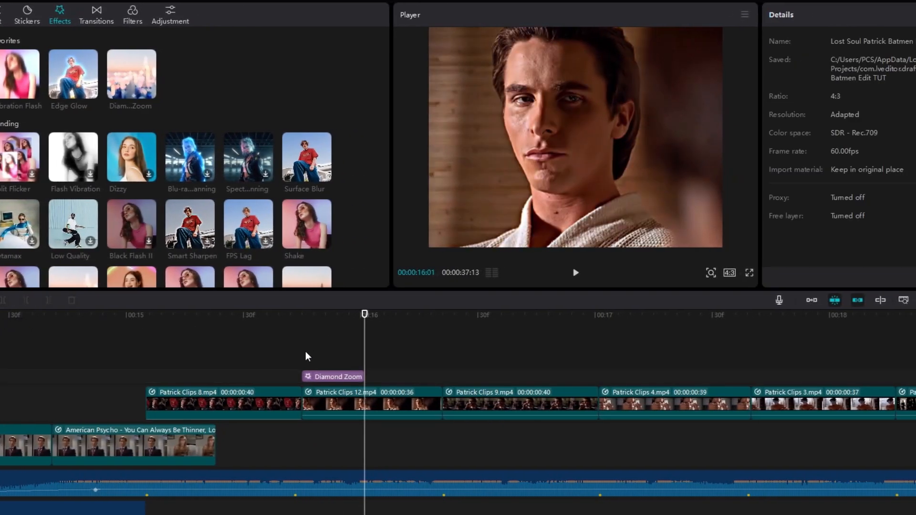
Copy the Diamond Zoom effect to the starts of Patrick Clips 9.mp4 and Patrick Clips 4.mp4, and play the result
left_click_drag(308, 323, 384, 336)
left_click(354, 380)
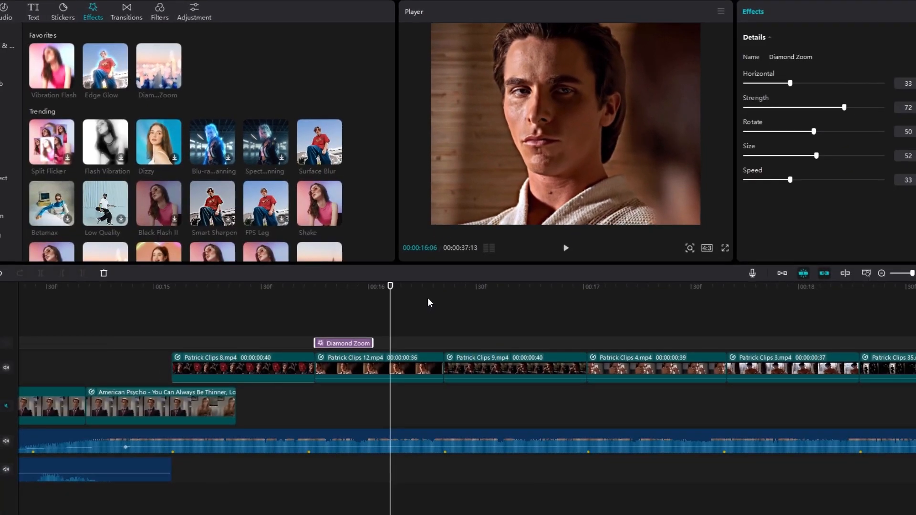
key("Down")
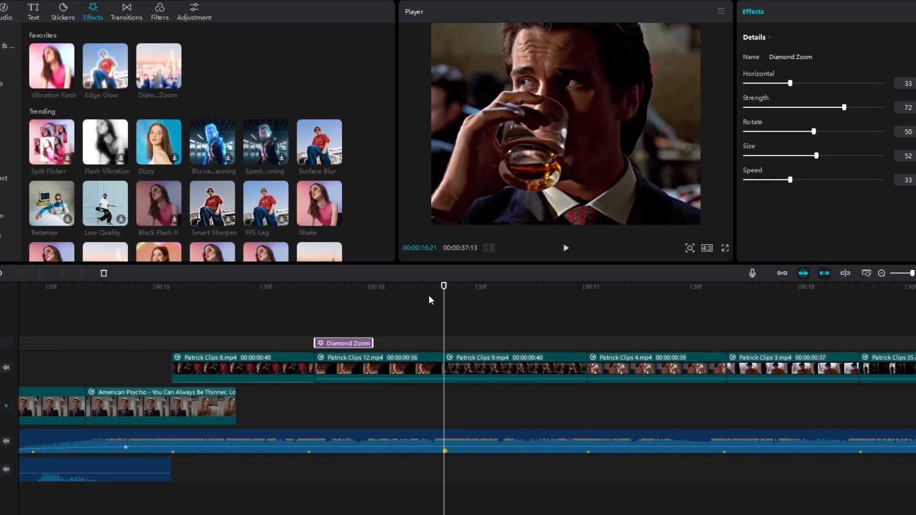
key("ctrl+v")
key("Down")
key("Down")
key("ctrl+v")
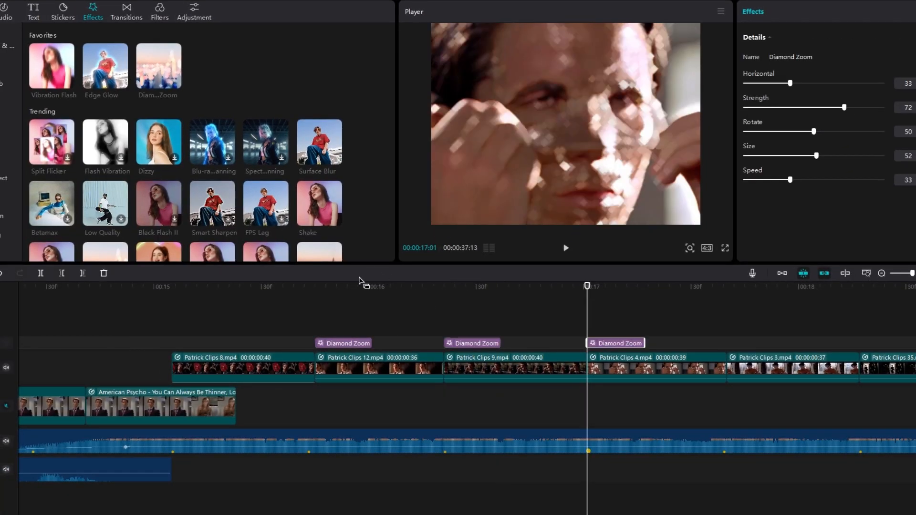
left_click(308, 288)
key("space")
key("space")
left_click_drag(336, 293, 324, 292)
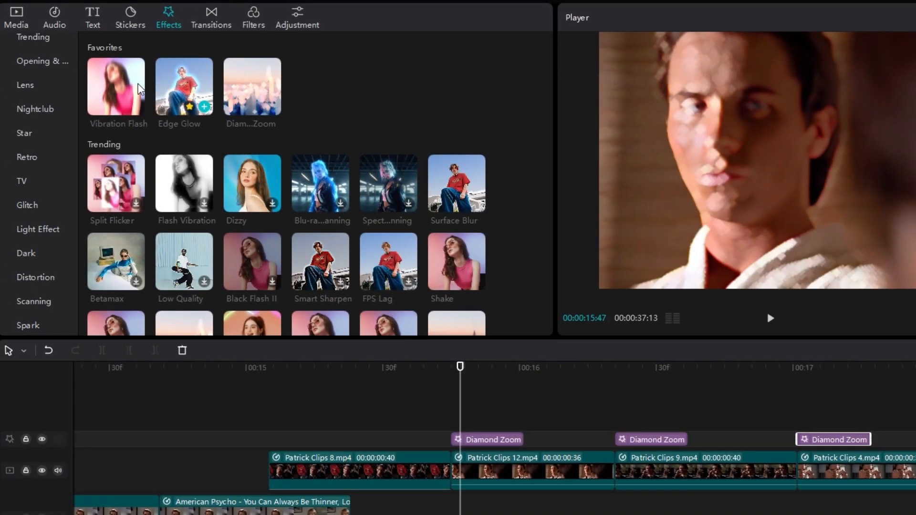
Add the Vibration Flash effect above the first Diamond Zoom and trim it to end at 00:00:16:01
left_click_drag(138, 88, 452, 420)
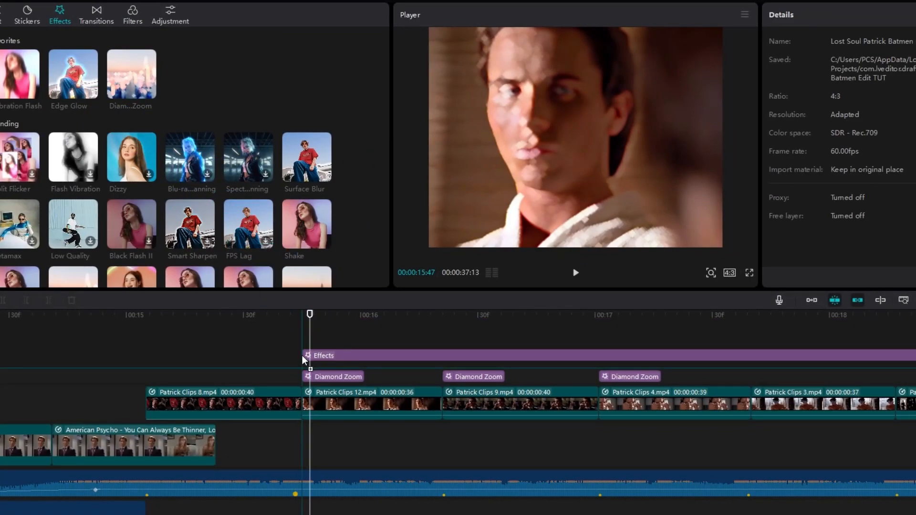
left_click_drag(303, 360, 304, 361)
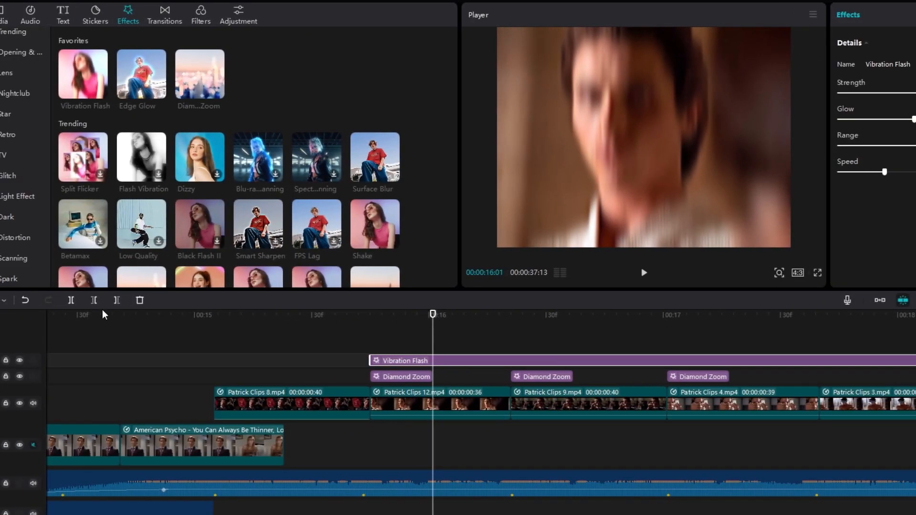
left_click(71, 301)
key("Delete")
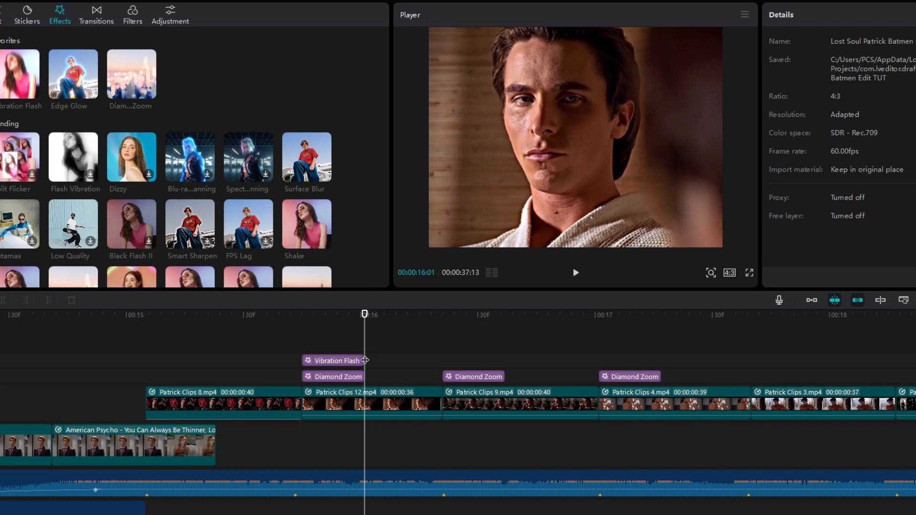
Shift the Vibration Flash to straddle the cut between Patrick Clips 8.mp4 and Patrick Clips 12.mp4, and raise its Speed
left_click(357, 361)
left_click(340, 359)
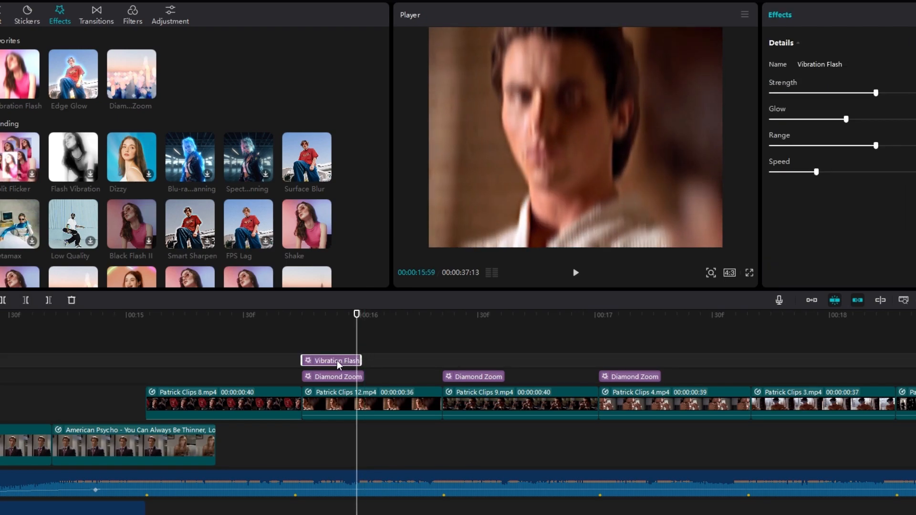
left_click_drag(337, 359, 301, 360)
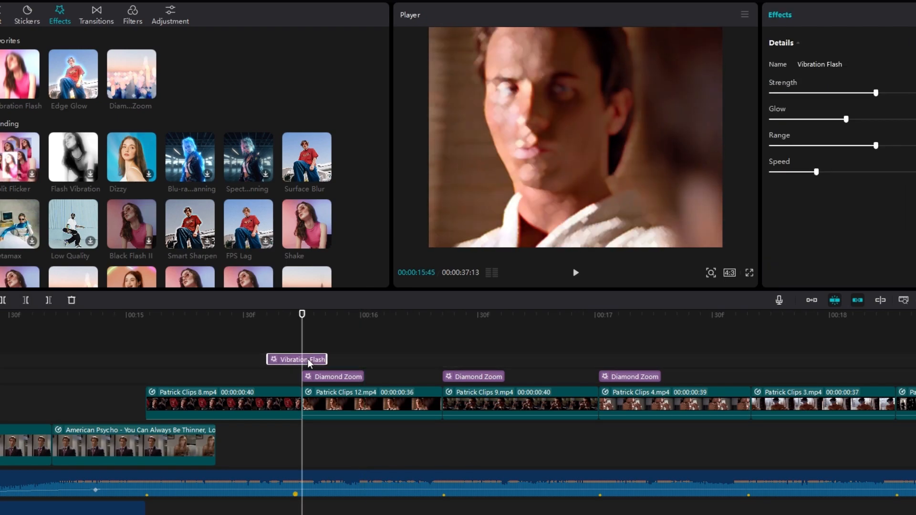
left_click_drag(733, 172, 867, 164)
left_click_drag(279, 325, 354, 328)
Copy the Vibration Flash over the cuts leading into Patrick Clips 9.mp4 and Patrick Clips 4.mp4, and play the result
left_click(298, 363)
key("ctrl+c")
left_click(443, 330)
key("ctrl+v")
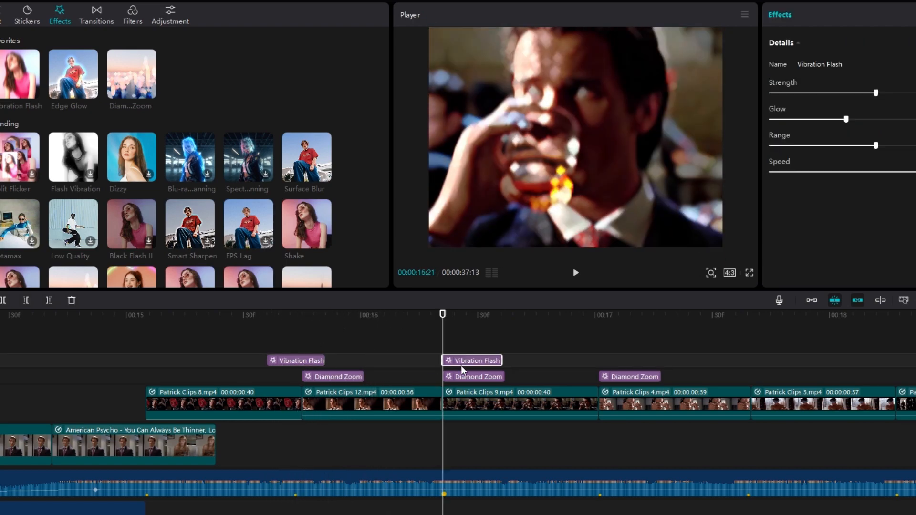
left_click_drag(443, 367, 443, 360)
left_click_drag(397, 323, 435, 323)
left_click_drag(425, 361, 600, 333)
key("ctrl+v")
left_click_drag(619, 360, 225, 318)
key("space")
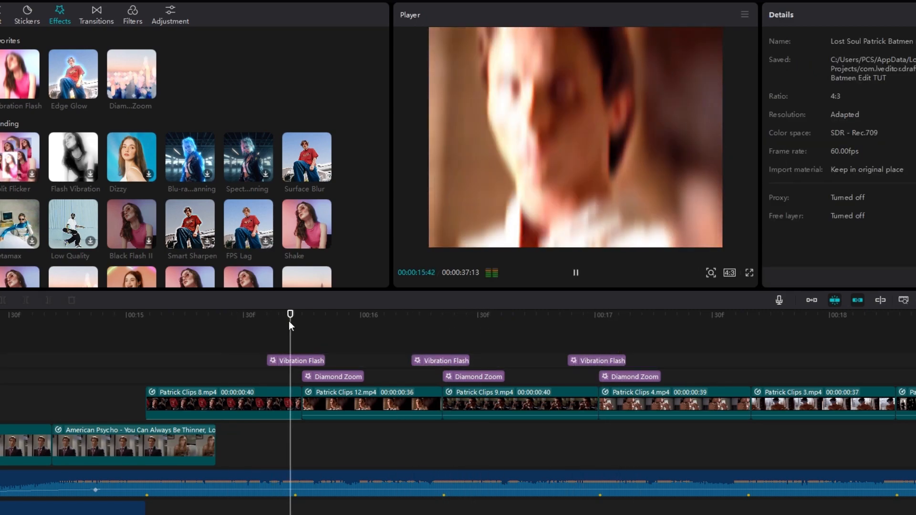
key("space")
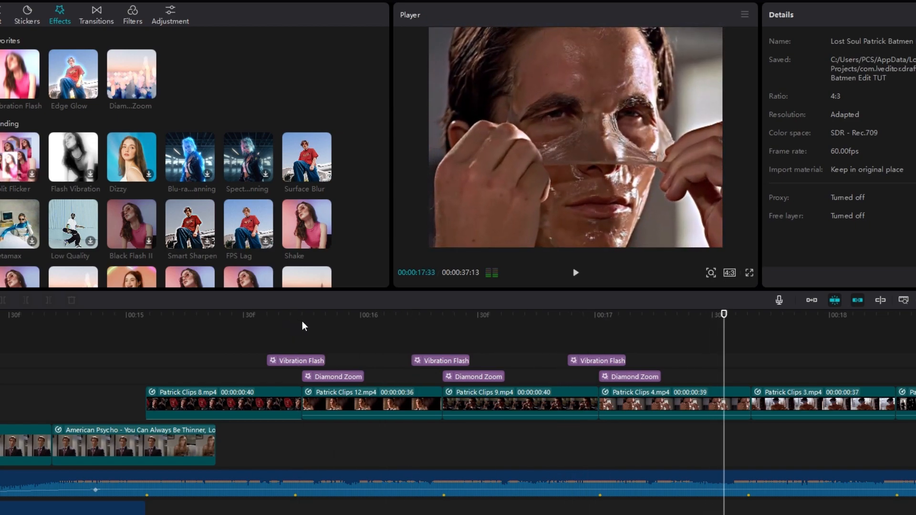
Copy all six zoom and flash effects to Patrick Clips 3.mp4 and shift them so the first Diamond Zoom starts at its cut
left_click(302, 322)
scroll(460, 427, "right", 5)
scroll(451, 423, "down", 4)
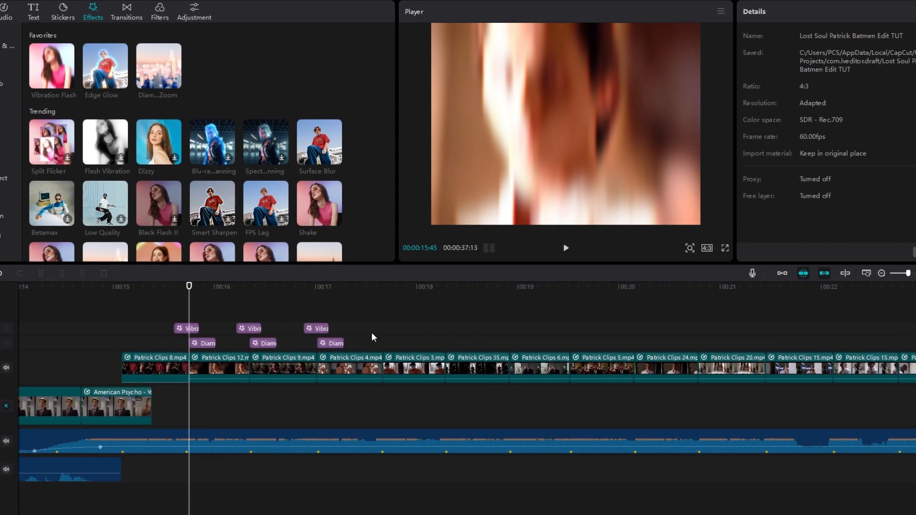
left_click_drag(354, 356, 190, 371)
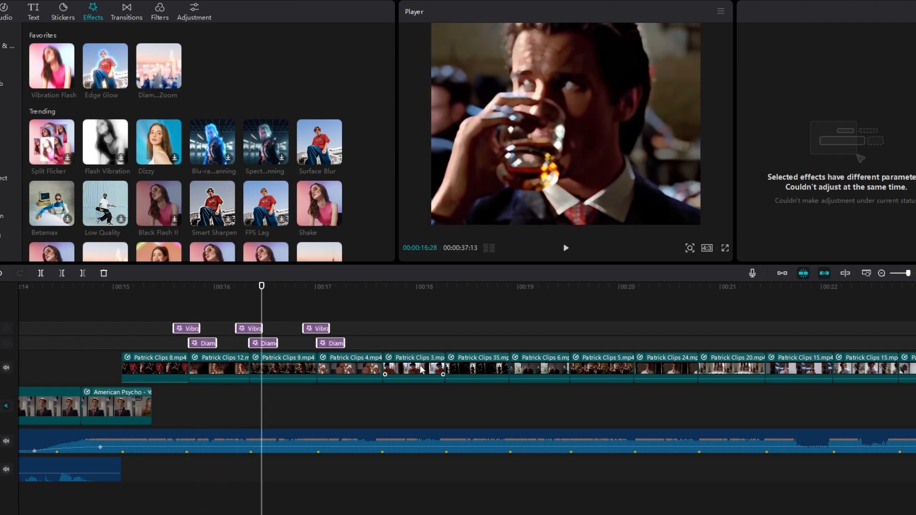
key("ctrl+v")
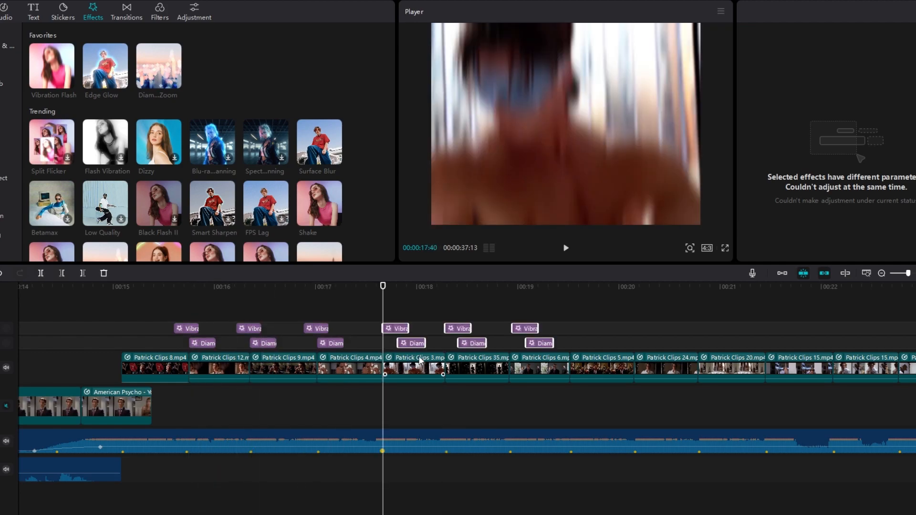
left_click_drag(415, 347, 400, 350)
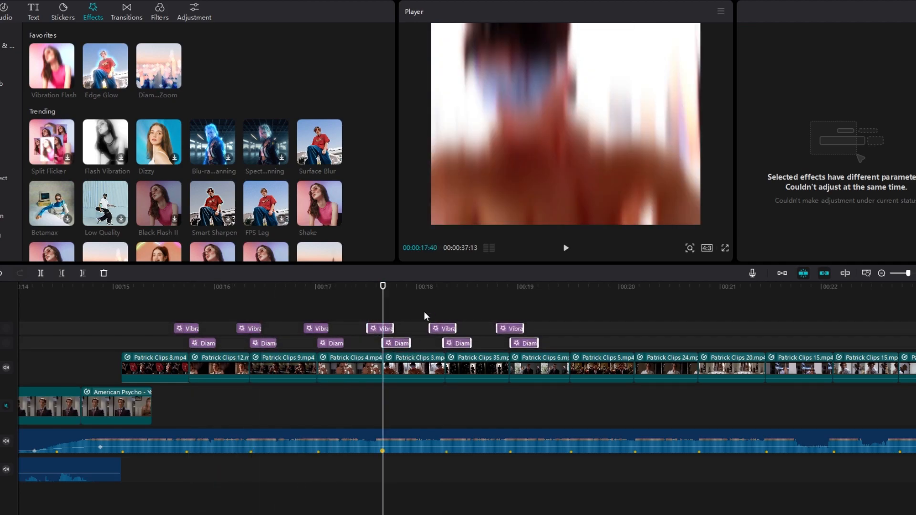
Paste the effect group again at Patrick Clips 5.mp4, with its first Diamond Zoom aligned to the clip's start
left_click(571, 294)
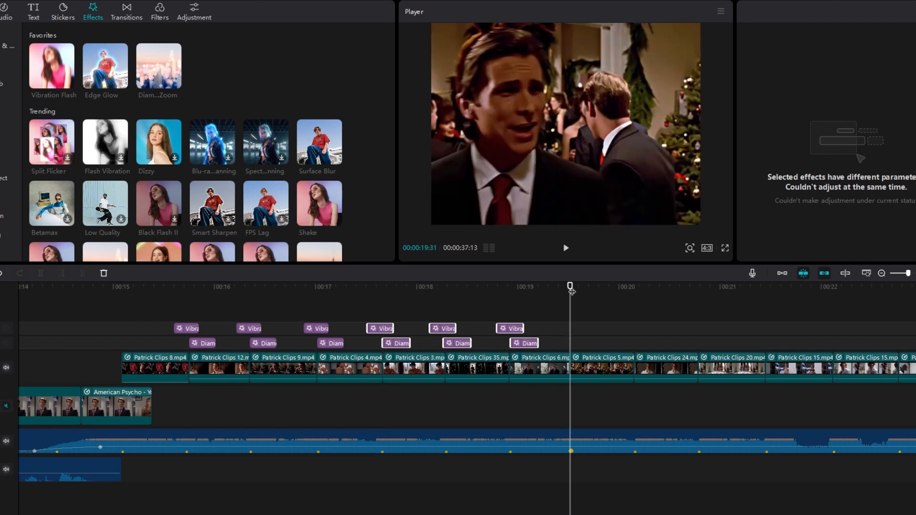
key("ctrl+v")
left_click_drag(587, 348, 587, 349)
Apply the Swin...ttom In animation to the first Patrick Clips 15.mp4, the clip right after the last zoom effect
left_click_drag(572, 294, 761, 296)
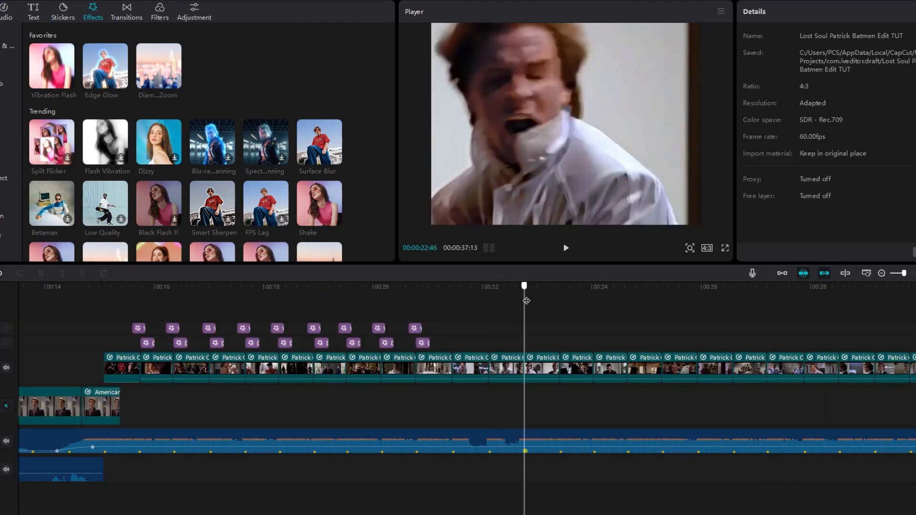
mouse_move(526, 300)
left_mouse_down()
mouse_move(620, 303)
mouse_move(511, 310)
mouse_move(477, 323)
mouse_move(485, 324)
left_mouse_up()
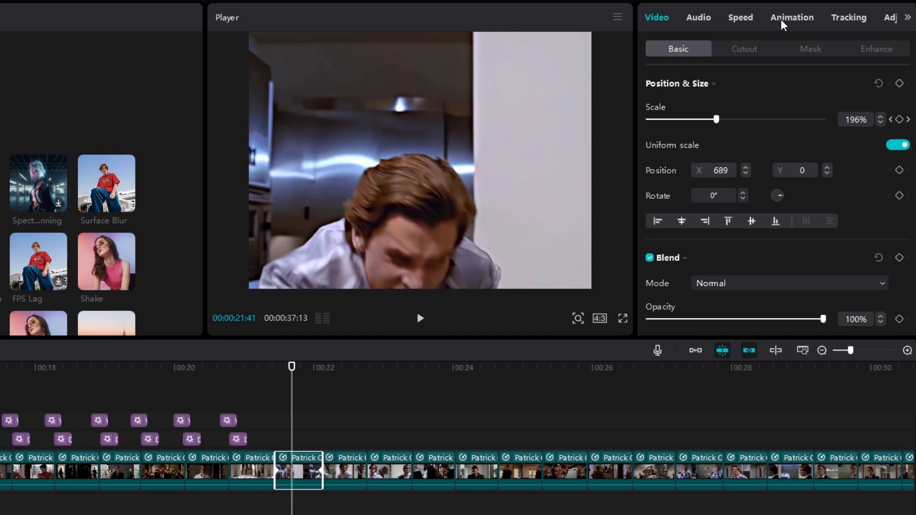
left_click(783, 19)
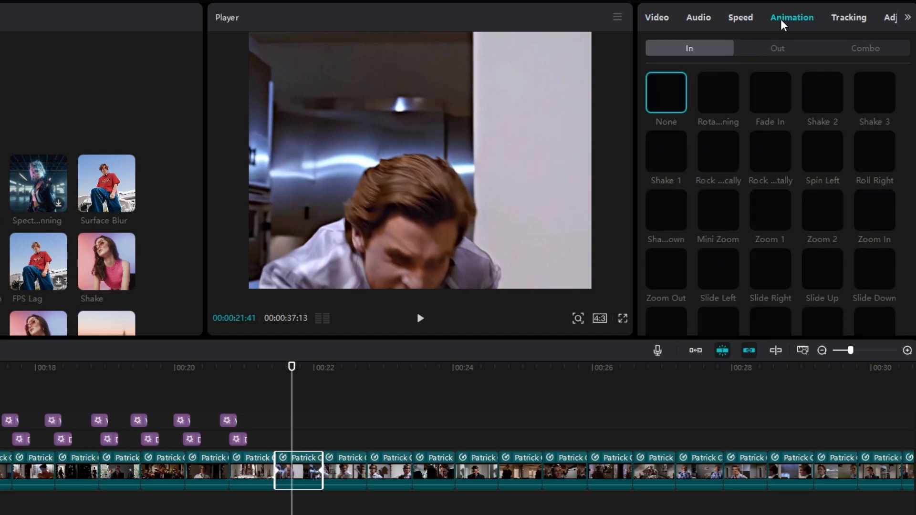
scroll(680, 185, "down", 3)
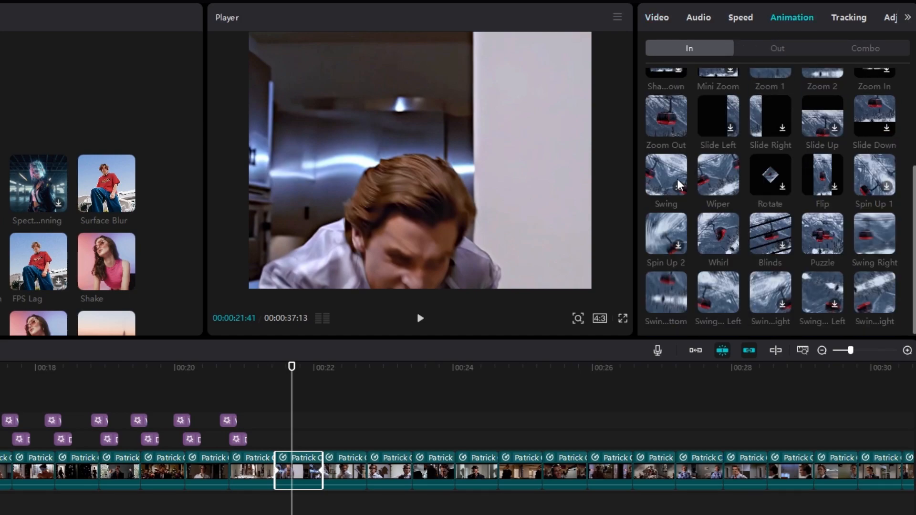
left_click(672, 304)
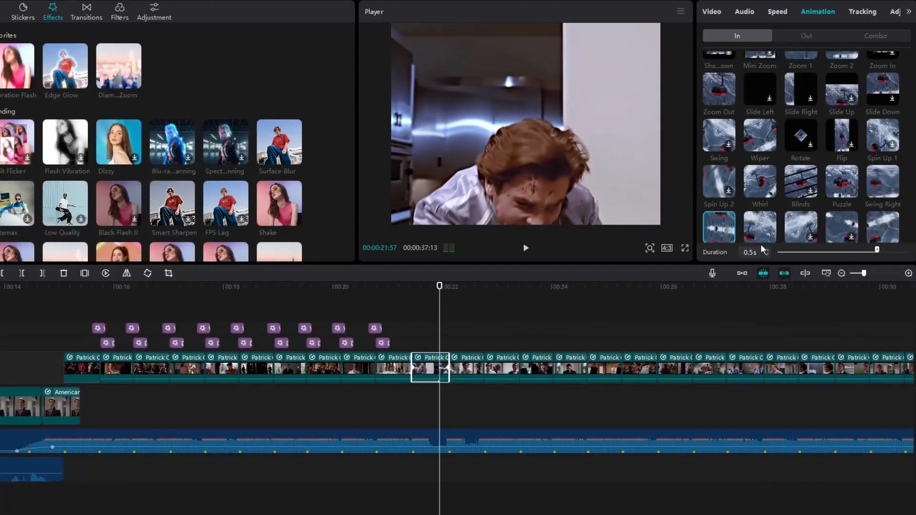
Apply the same Swin...ttom In animation to every following clip, one by one, up to the end of the montage
left_click(466, 374)
left_click(517, 370)
left_click(529, 370)
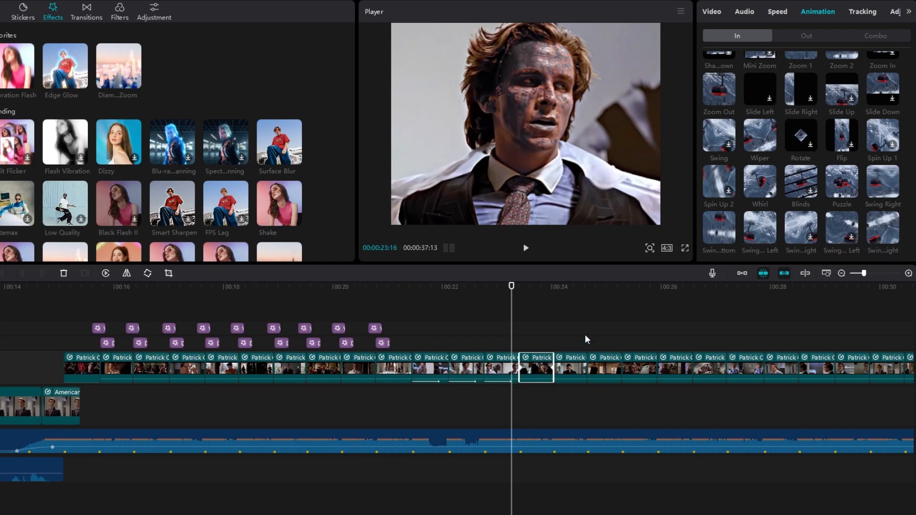
scroll(580, 367, "down", 2)
scroll(580, 366, "right", 2)
left_click(720, 234)
left_click(363, 370)
left_click(721, 234)
left_click(385, 370)
left_click(721, 234)
left_click(409, 370)
left_click(720, 234)
left_click(432, 370)
left_click(720, 233)
left_click(456, 370)
left_click(721, 234)
left_click(480, 370)
left_click(720, 234)
left_click(504, 370)
left_click(721, 234)
left_click(527, 370)
left_click(721, 234)
left_click(551, 370)
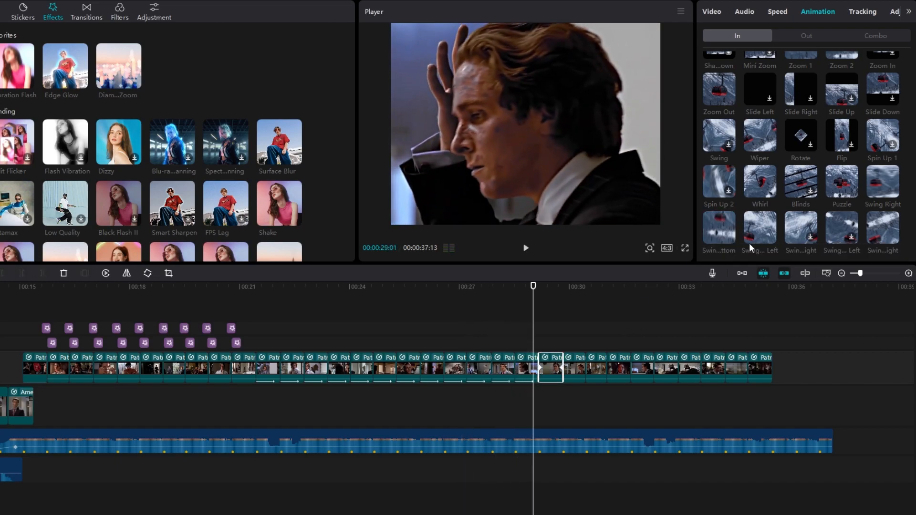
left_click(720, 234)
left_click(574, 369)
left_click(721, 234)
left_click(597, 370)
left_click(721, 234)
left_click(619, 370)
left_click(720, 234)
left_click(643, 370)
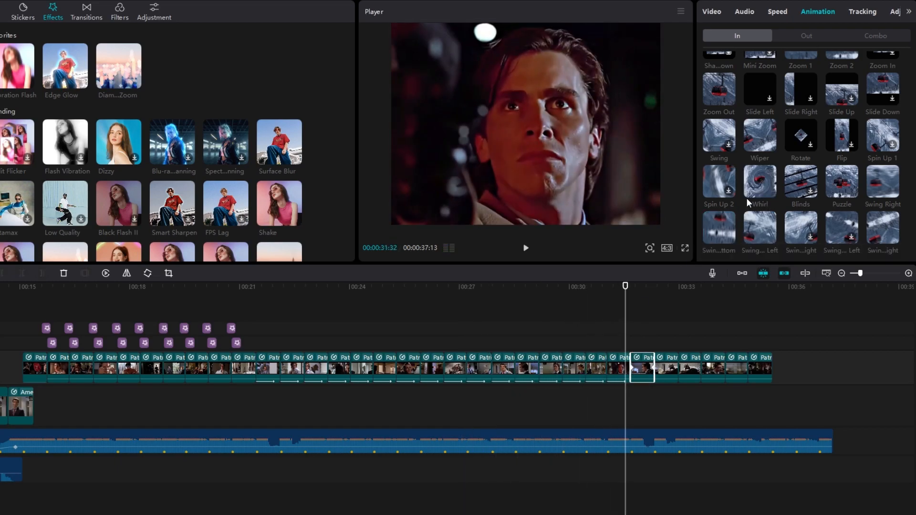
left_click(721, 234)
left_click(666, 370)
left_click(721, 234)
left_click(689, 369)
left_click(714, 230)
left_click(713, 370)
left_click(720, 233)
left_click(737, 369)
left_click(720, 232)
left_click(760, 370)
left_click(721, 233)
Play the montage from just before the first clip with an In animation to judge the swings at the cuts
left_click(267, 292)
key("space")
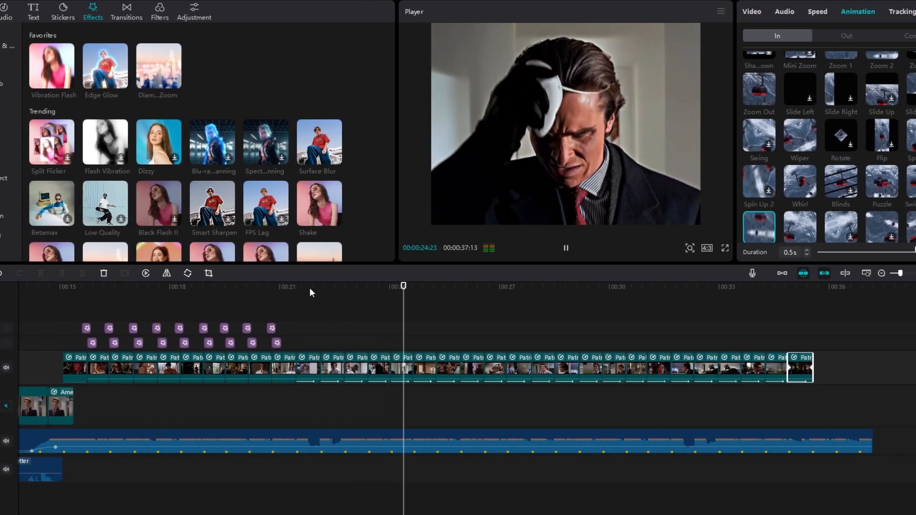
key("space")
scroll(305, 309, "up", 4)
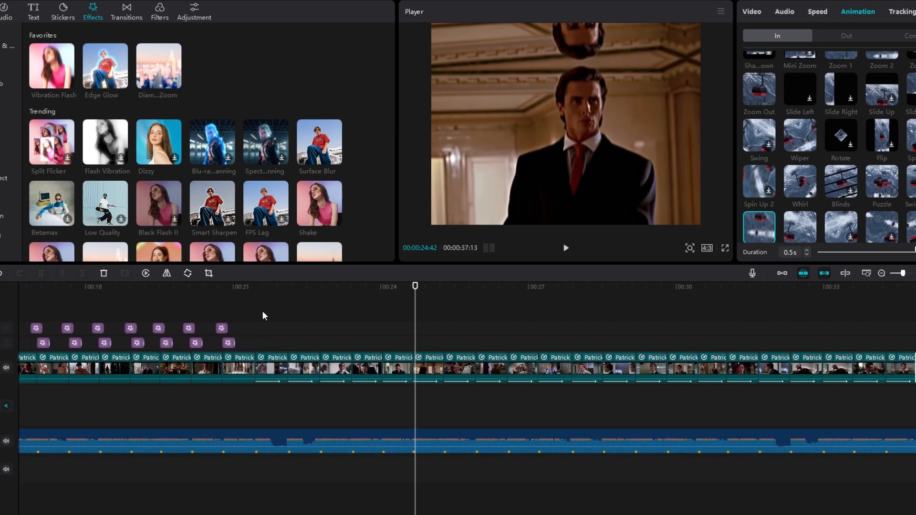
left_click(222, 286)
left_click_drag(247, 297, 207, 292)
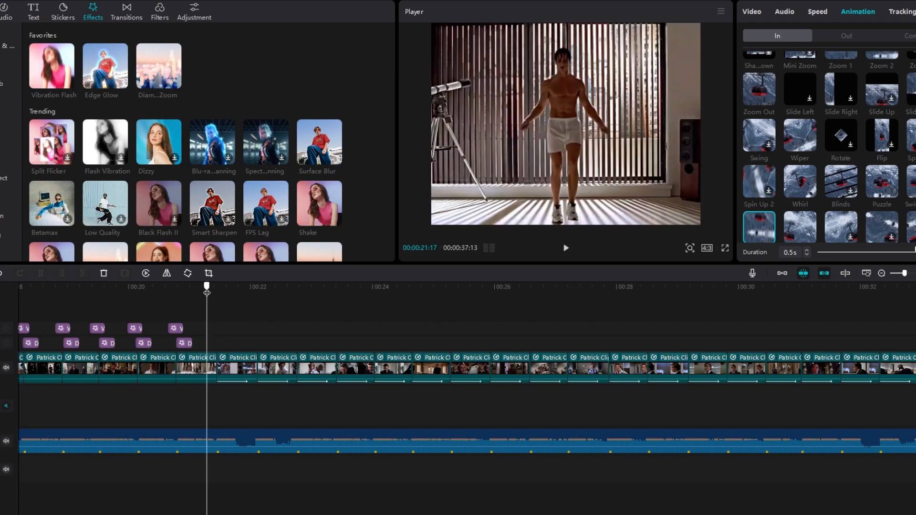
key("space")
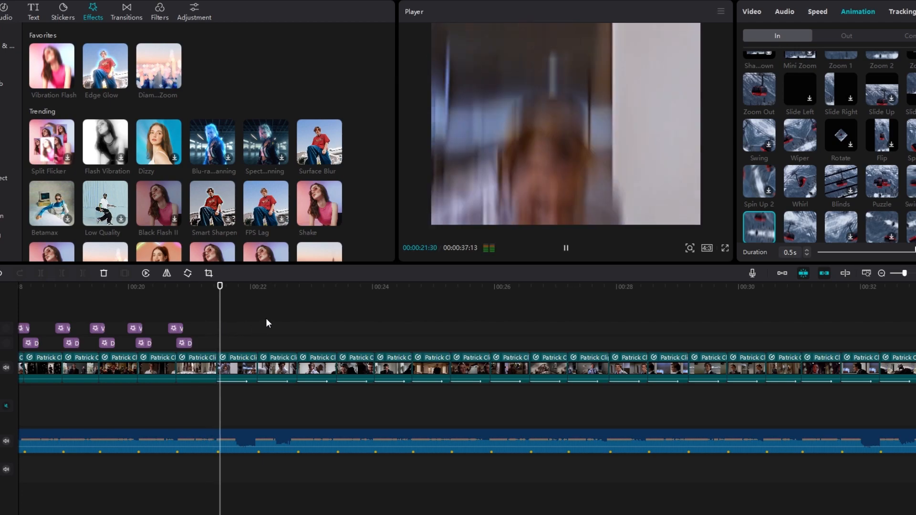
key("space")
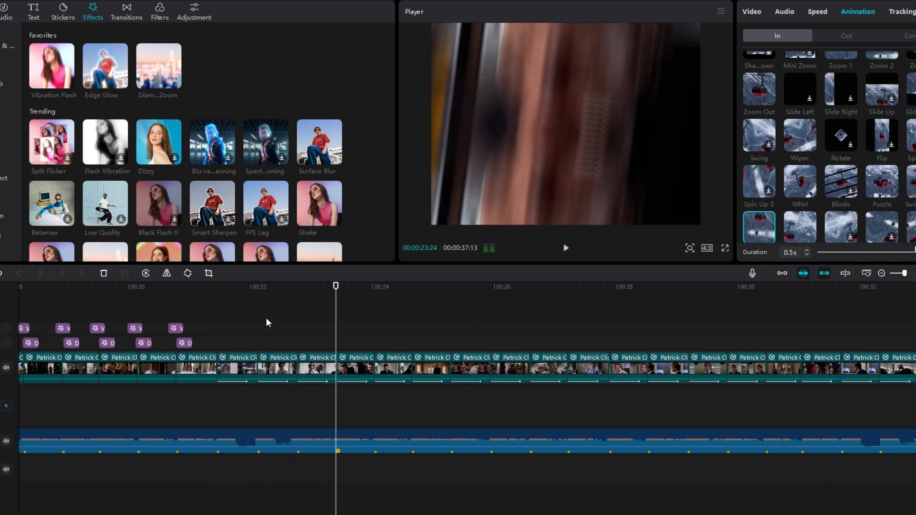
left_click(214, 291)
left_click_drag(218, 294, 208, 294)
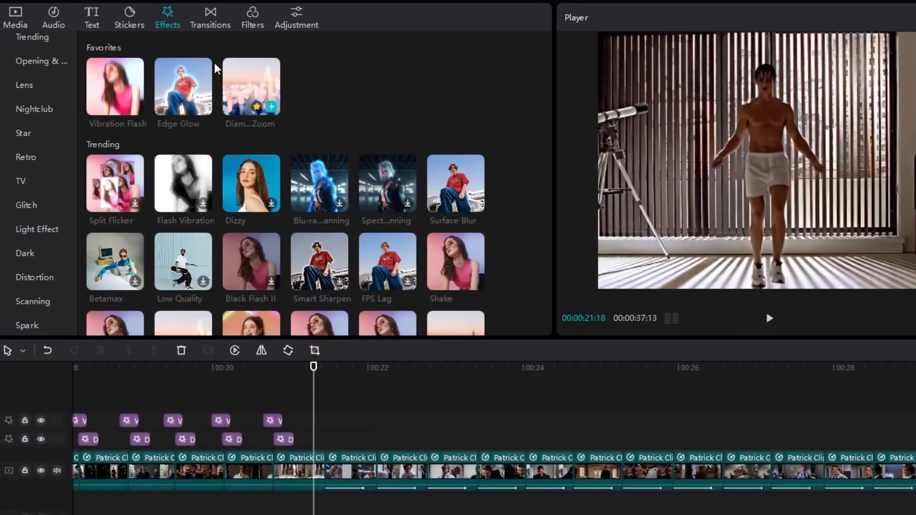
Add Pull in, Pull Out and Shake camera transitions to the first three cuts after the last Diamond Zoom effect
left_click(212, 24)
scroll(244, 196, "down", 3)
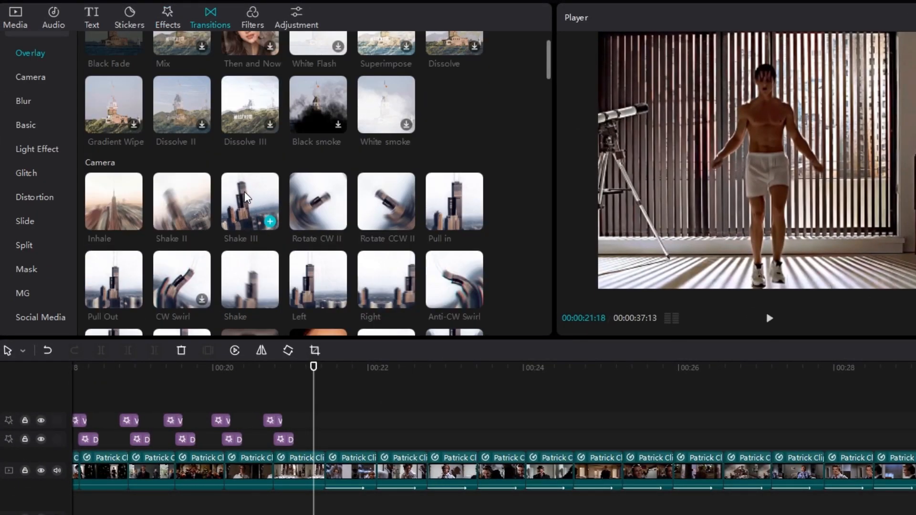
left_click_drag(454, 145, 320, 465)
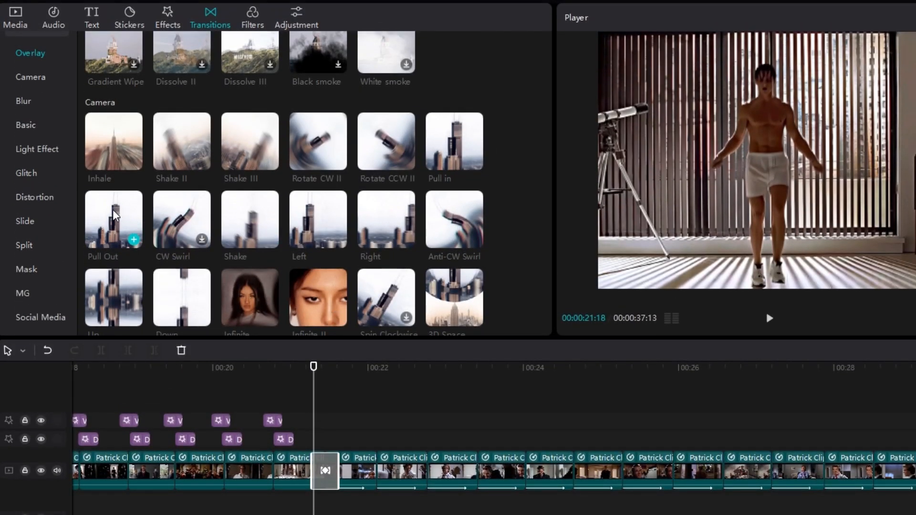
left_click_drag(114, 214, 372, 446)
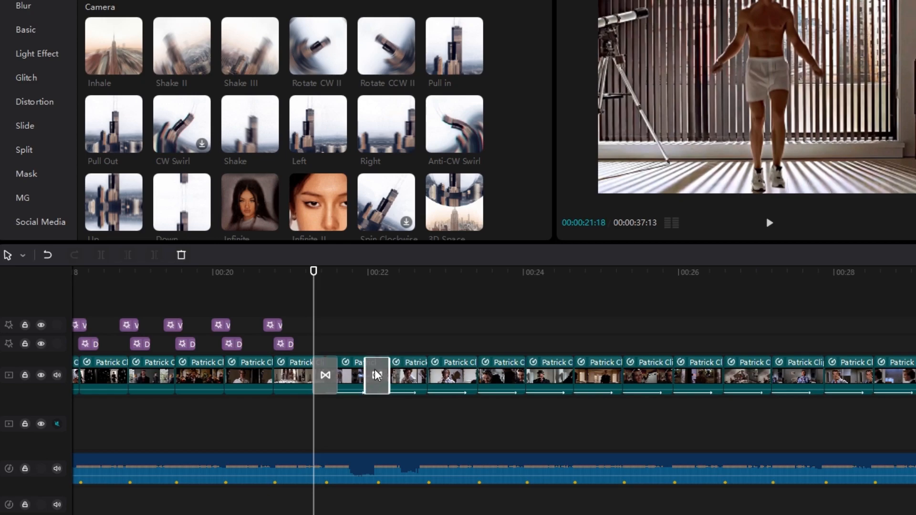
left_click_drag(380, 376, 378, 375)
left_click_drag(242, 229, 411, 484)
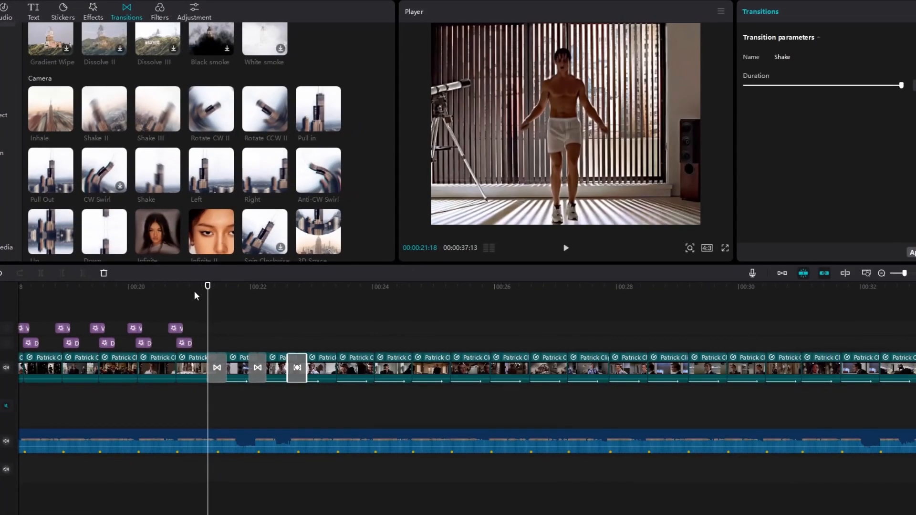
Play the montage across the three new camera transitions to judge them
key("space")
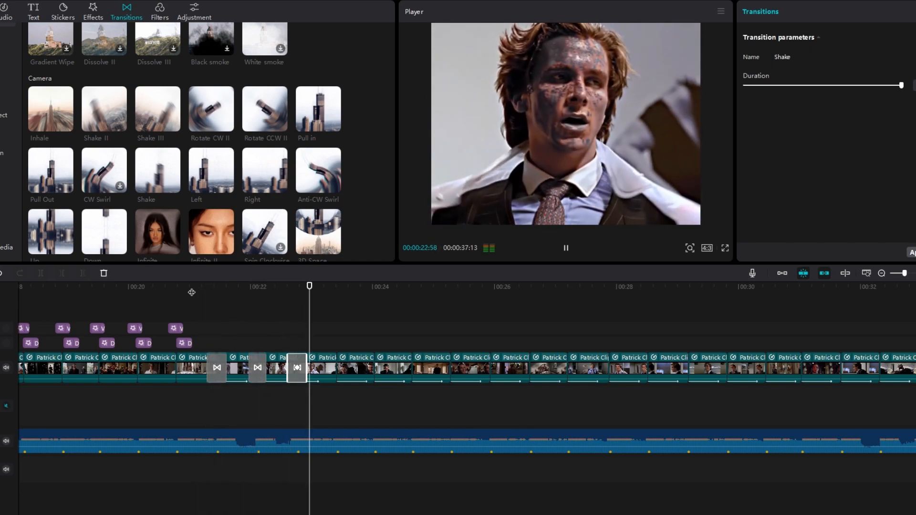
key("space")
left_click_drag(195, 288, 315, 287)
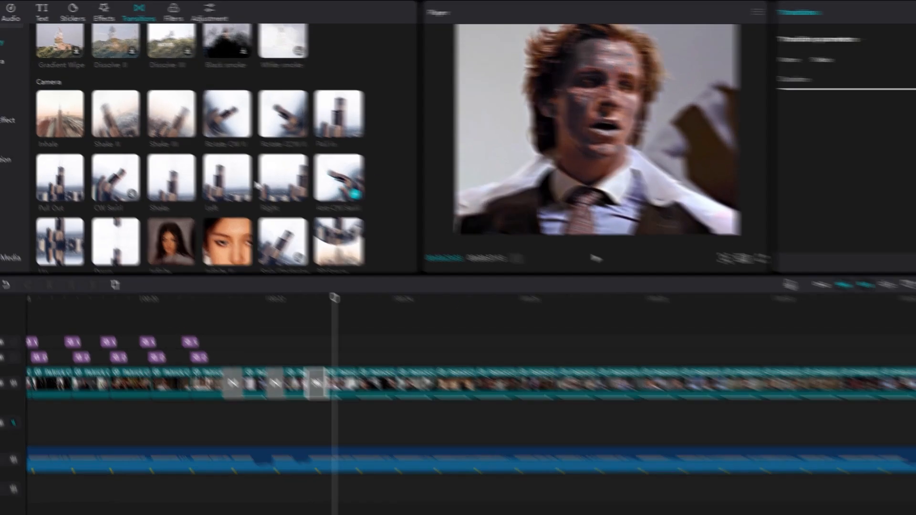
Add camera and blur transitions to the next three cuts, ending with Vertical Blur, and play them back
scroll(182, 172, "down", 4)
left_click_drag(316, 229, 472, 470)
left_click_drag(217, 191, 412, 368)
key("space")
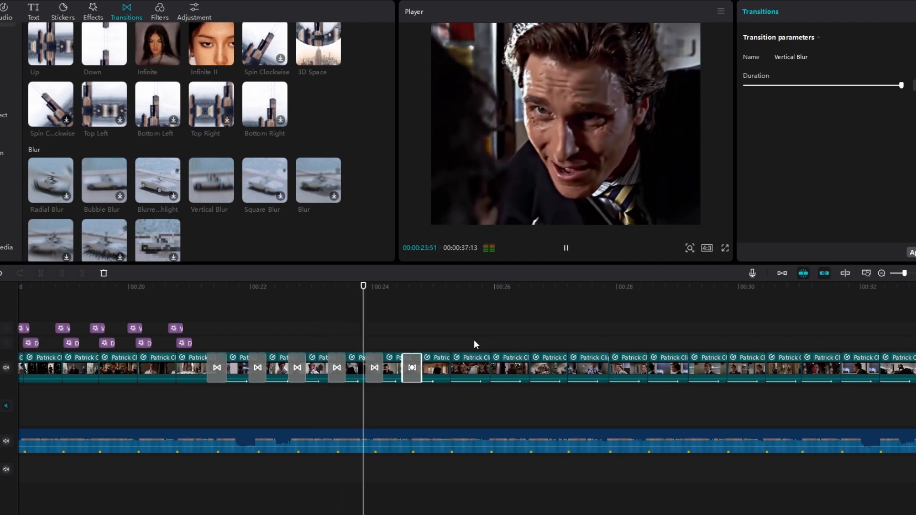
key("space")
Add Vertical Blur transitions to further cuts along the later part of the montage
scroll(528, 356, "down", 3)
left_click(227, 197)
left_click(521, 294)
scroll(496, 329, "up", 3)
scroll(477, 329, "right", 5)
left_click_drag(201, 188, 514, 367)
left_click_drag(215, 176, 633, 373)
left_click_drag(215, 179, 673, 369)
left_click_drag(215, 178, 712, 368)
left_click_drag(215, 178, 794, 363)
Add Pull in, Pull Out and Shake transitions to three consecutive cuts around 32 s and play them back
left_click(581, 288)
scroll(278, 123, "up", 3)
left_click_drag(317, 60, 599, 370)
left_click_drag(53, 122, 633, 370)
left_click_drag(160, 123, 685, 367)
key("space")
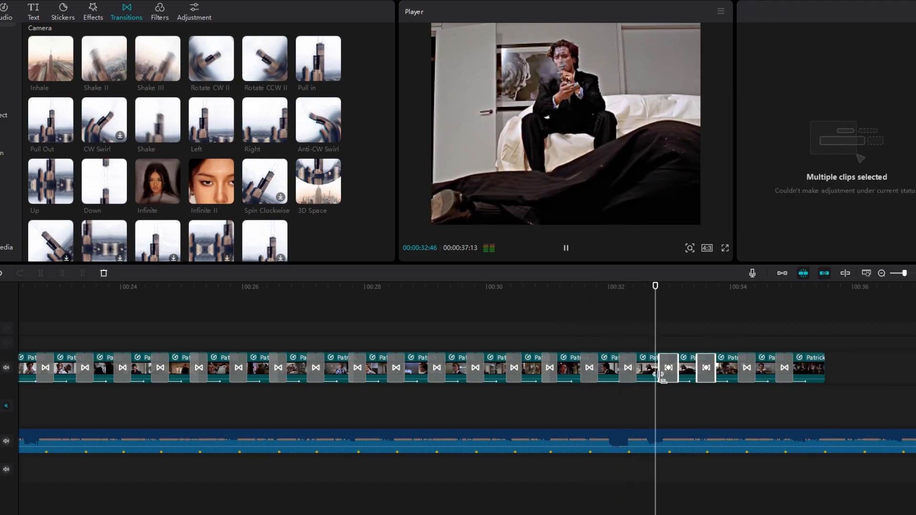
key("space")
Duplicate all the Vibration Flash effects as a group, starting at the first transition, around 00:00:21:27
scroll(611, 415, "down", 3)
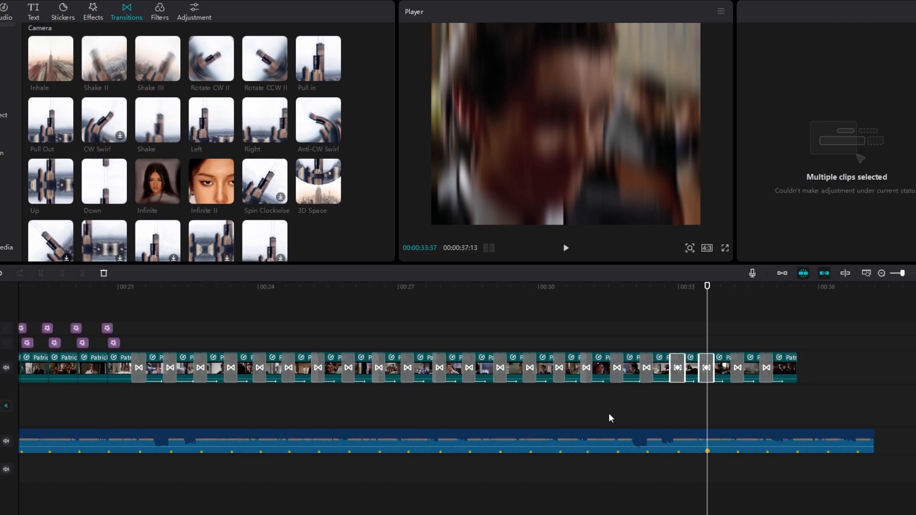
left_click_drag(121, 293, 102, 294)
scroll(382, 363, "down", 3)
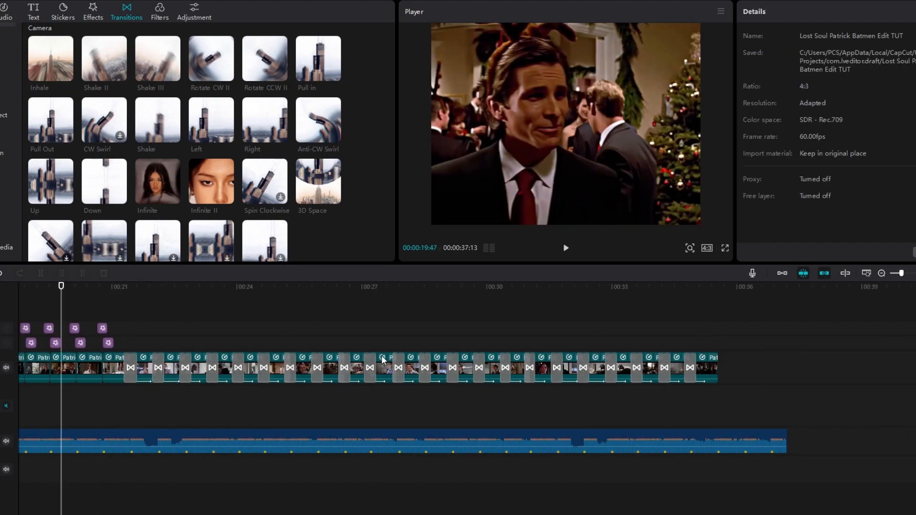
mouse_move(268, 319)
left_mouse_down()
mouse_move(104, 320)
mouse_move(40, 330)
left_mouse_up()
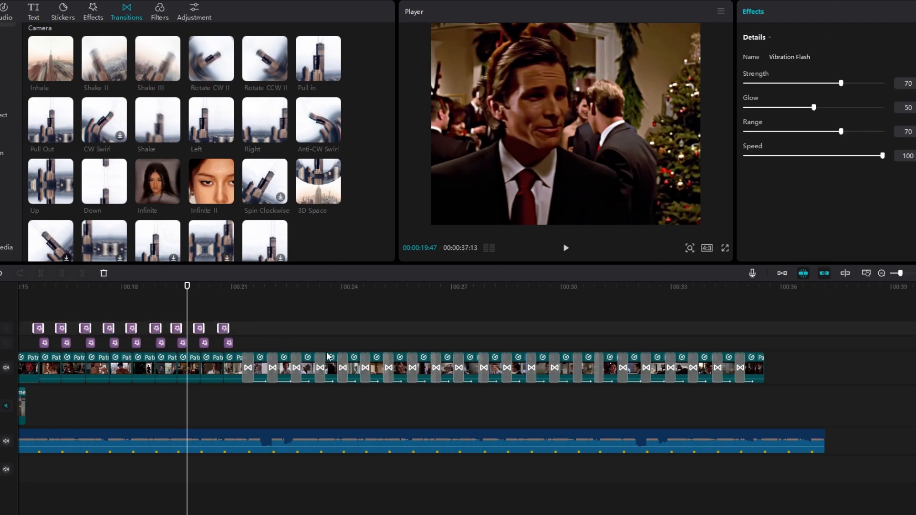
scroll(268, 345, "up", 4)
left_click(360, 286)
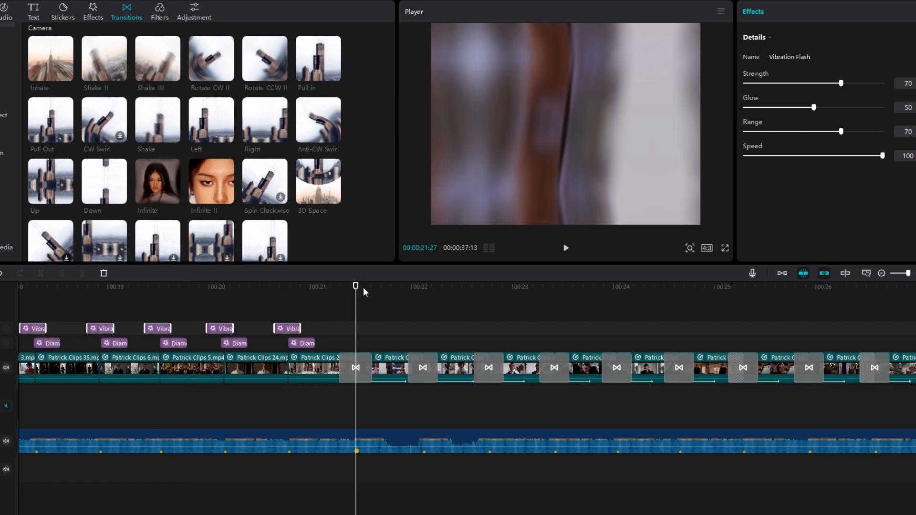
key("ctrl+v")
left_click_drag(373, 329, 360, 332)
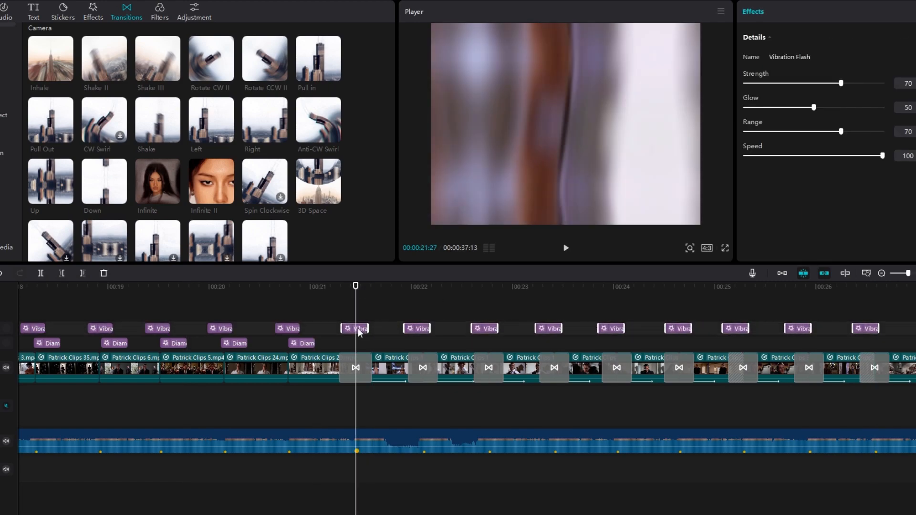
Play back the pasted Vibration Flash group and fine-tune its position over the first transition
left_click(340, 287)
key("space")
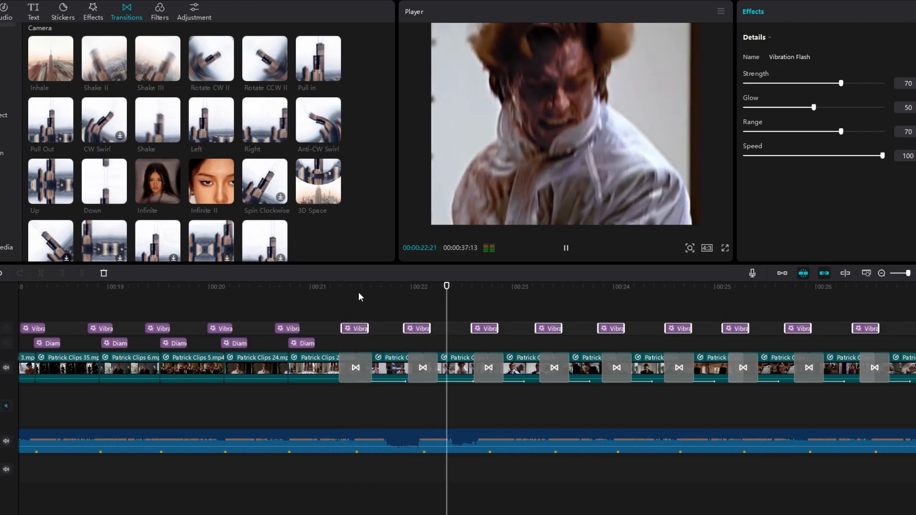
key("space")
left_click(342, 286)
left_click_drag(356, 331, 358, 330)
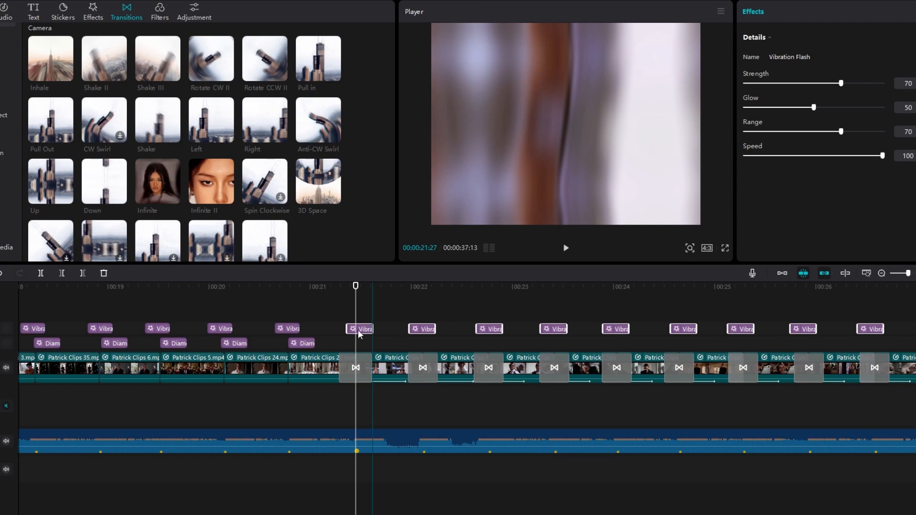
key("space")
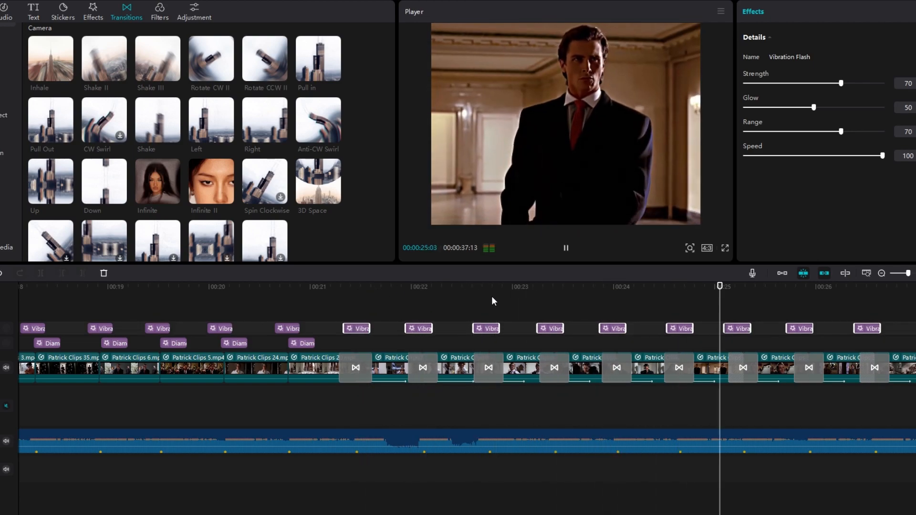
key("space")
Paste the Vibration Flash group again at the transition at 00:00:27:12 and play it back
scroll(653, 343, "down", 3)
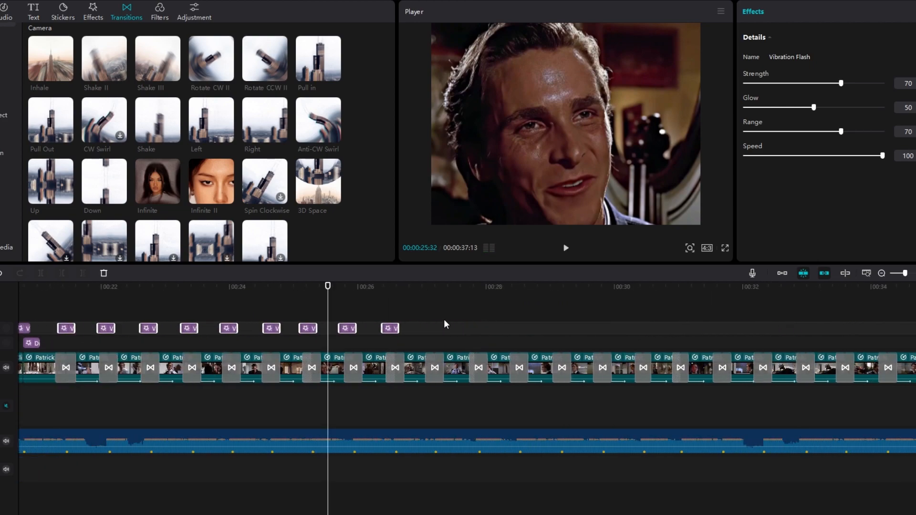
key("Down")
key("Down")
scroll(448, 328, "up", 4)
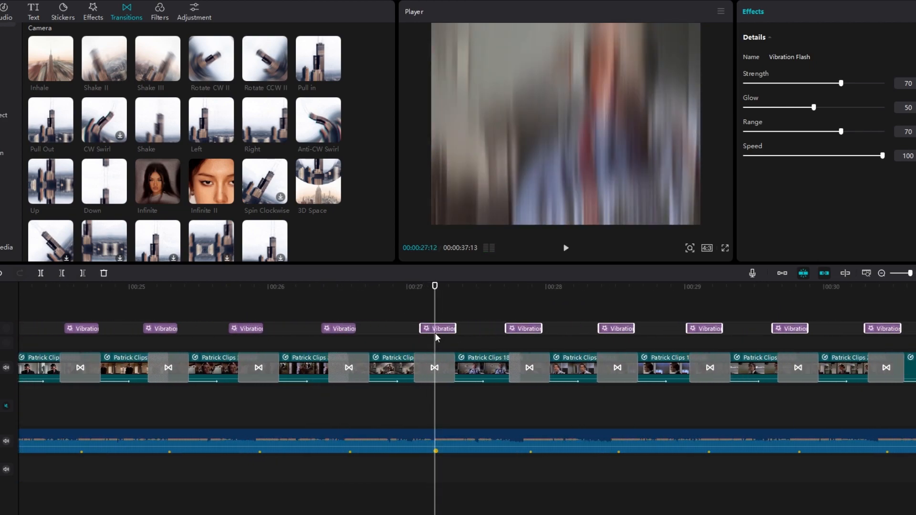
scroll(581, 341, "down", 2)
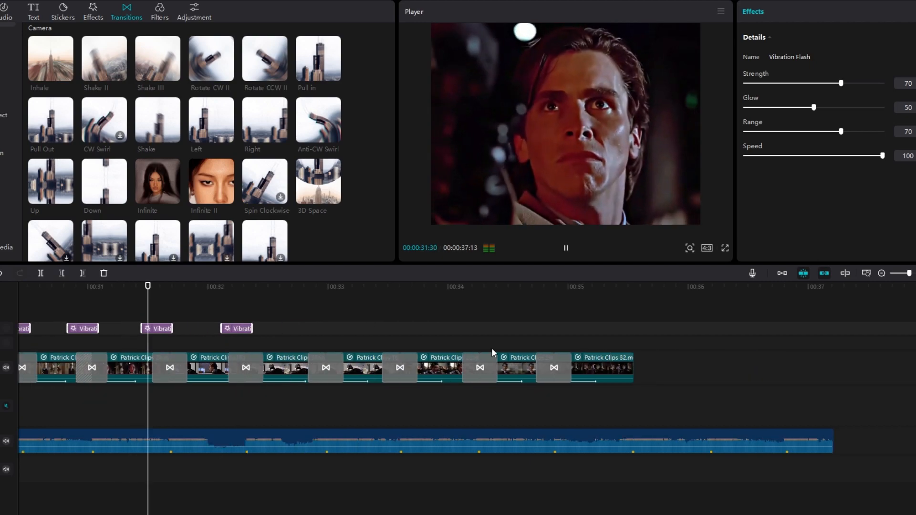
key("space")
Paste Vibration Flash effects over the remaining transitions, starting at 00:00:32:59, and play them back
left_click_drag(284, 306, 91, 336)
scroll(293, 334, "up", 4)
left_click(678, 313)
left_click_drag(707, 313, 311, 352)
scroll(453, 339, "down", 4)
key("Down")
key("Down")
key("Up")
scroll(615, 348, "up", 1)
scroll(550, 336, "up", 2)
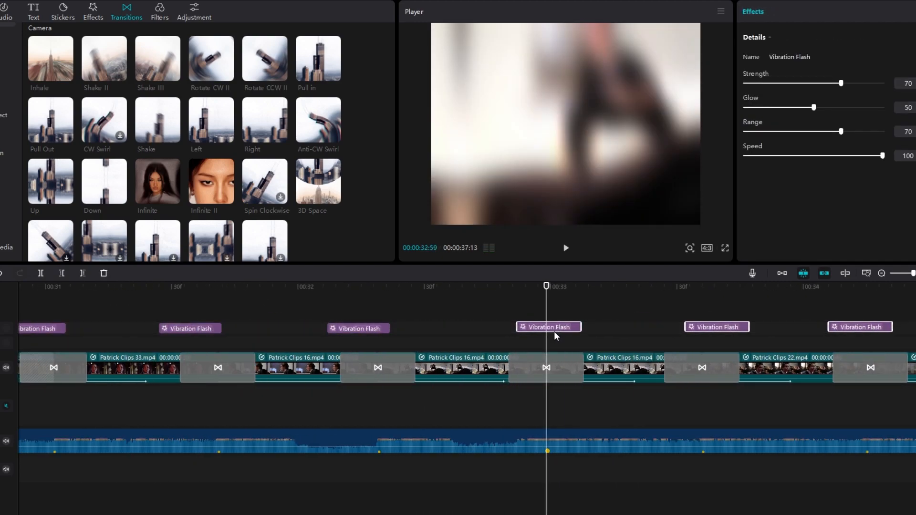
scroll(613, 355, "down", 1)
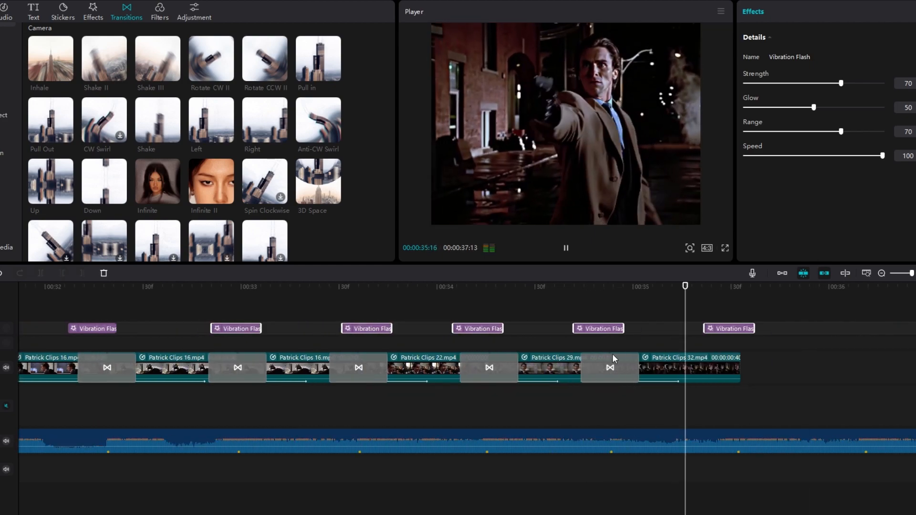
Remove the surplus Vibration Flash over the last clip and play back the whole montage
left_click(663, 341)
scroll(599, 351, "down", 5)
scroll(600, 348, "left", 3)
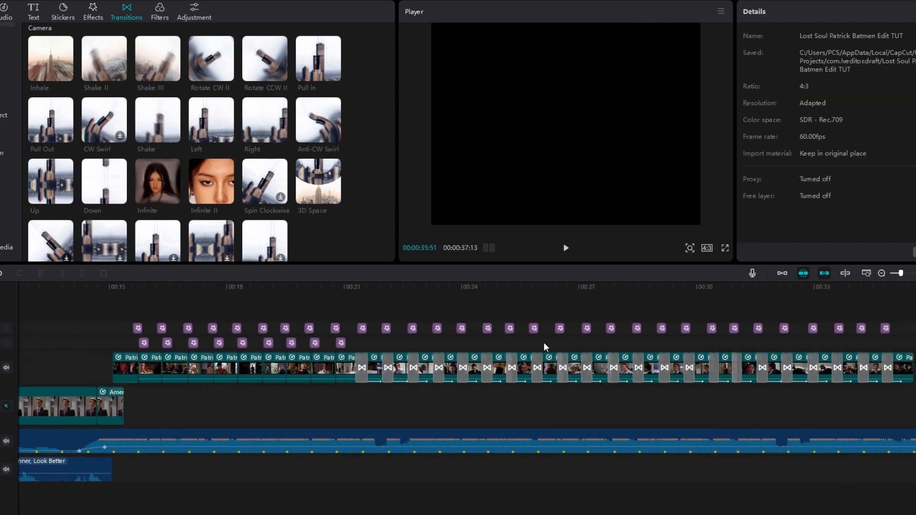
left_click_drag(287, 296, 272, 296)
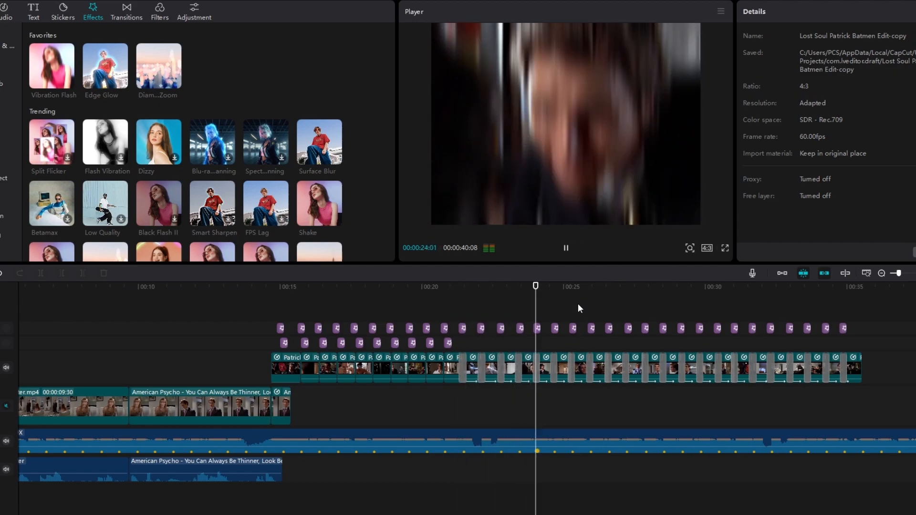
key("space")
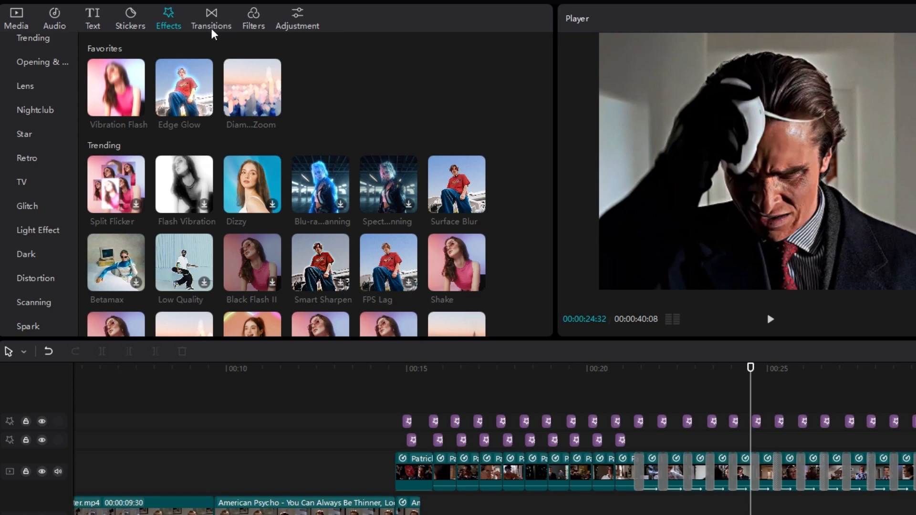
Add the Edge Glow effect on its own track, stretched from the start of the edit to the last clip's end
left_click_drag(174, 82, 81, 410)
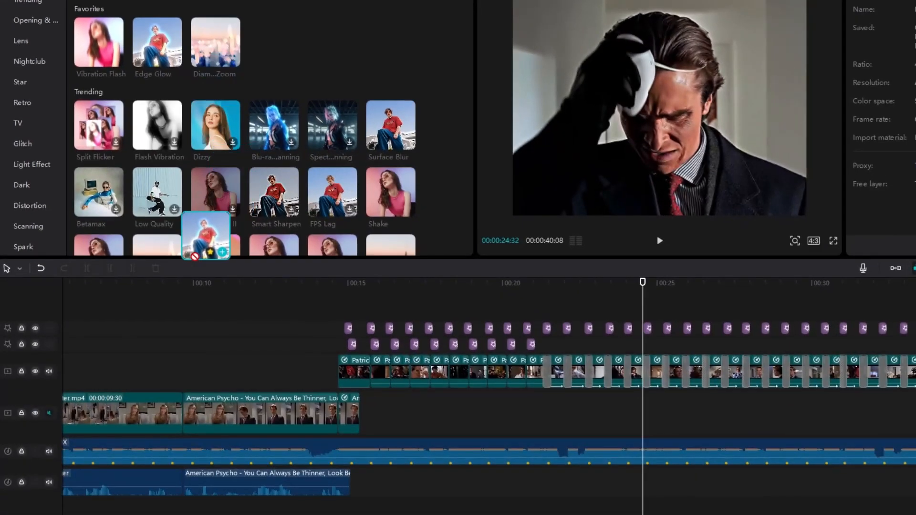
left_click_drag(35, 308, 240, 314)
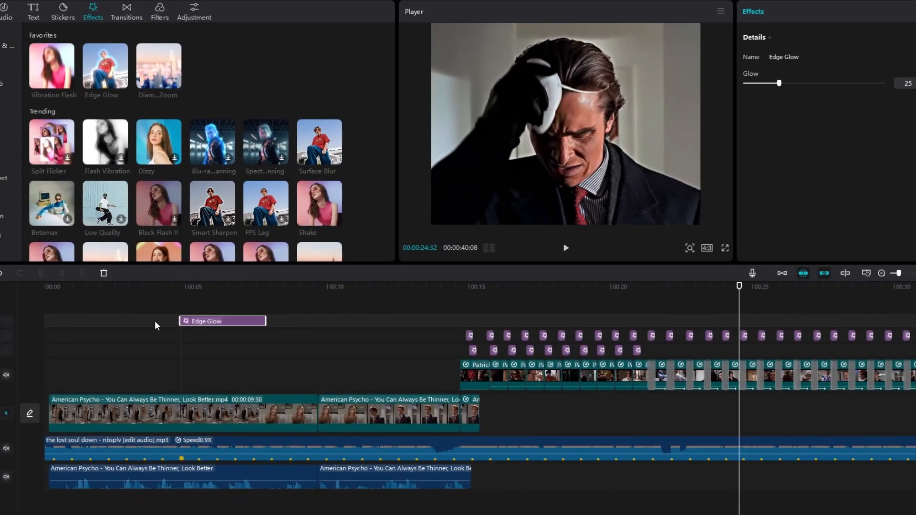
left_click_drag(90, 322, 59, 321)
left_click_drag(130, 320, 359, 332)
scroll(327, 348, "left", 5)
scroll(306, 347, "down", 2)
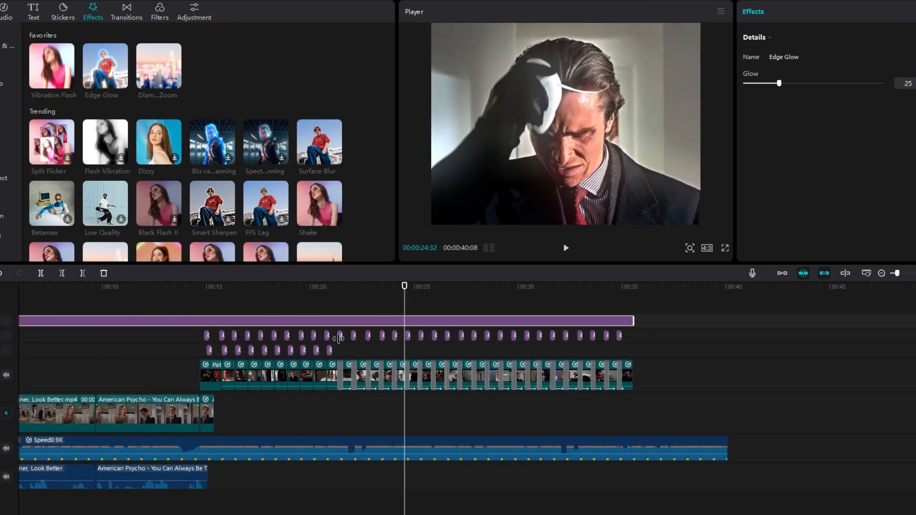
left_click(869, 273)
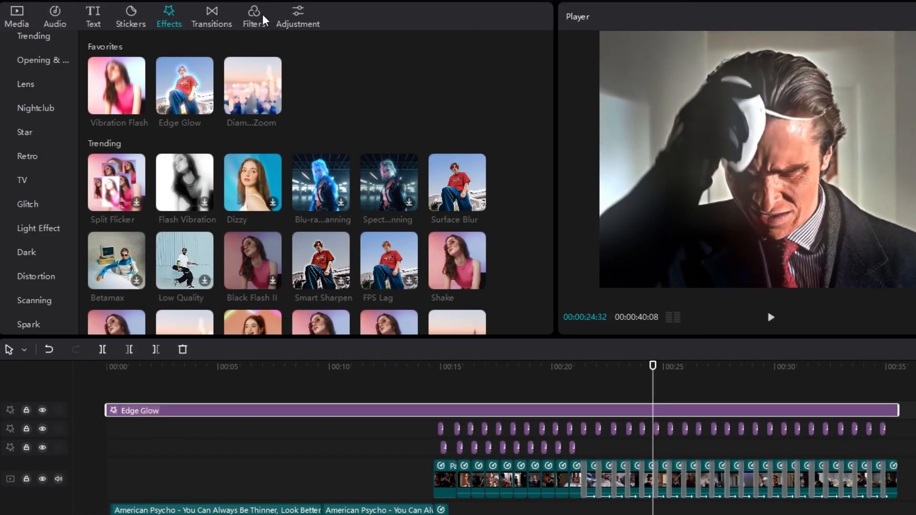
Add the Oppenheimer movie filter over the whole edit, set its strength to 60, and review an earlier part of the edit
left_click(263, 19)
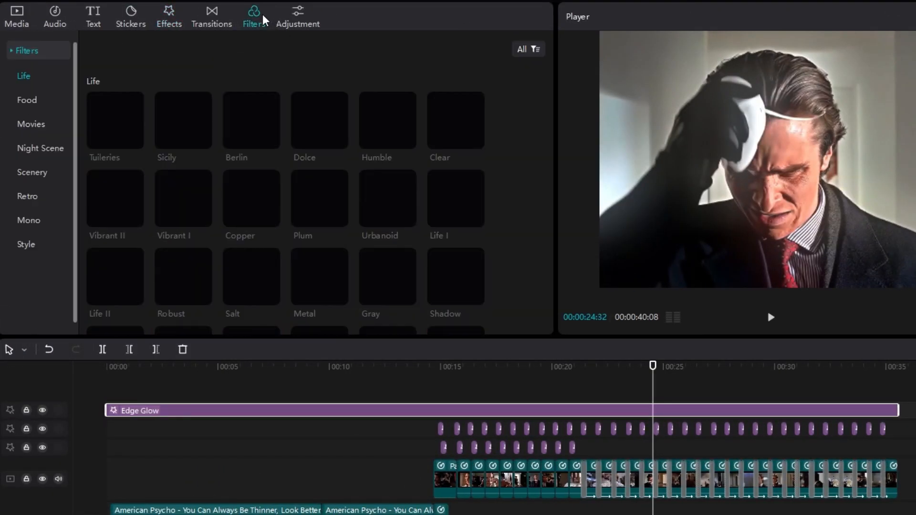
scroll(234, 152, "down", 5)
scroll(233, 153, "down", 5)
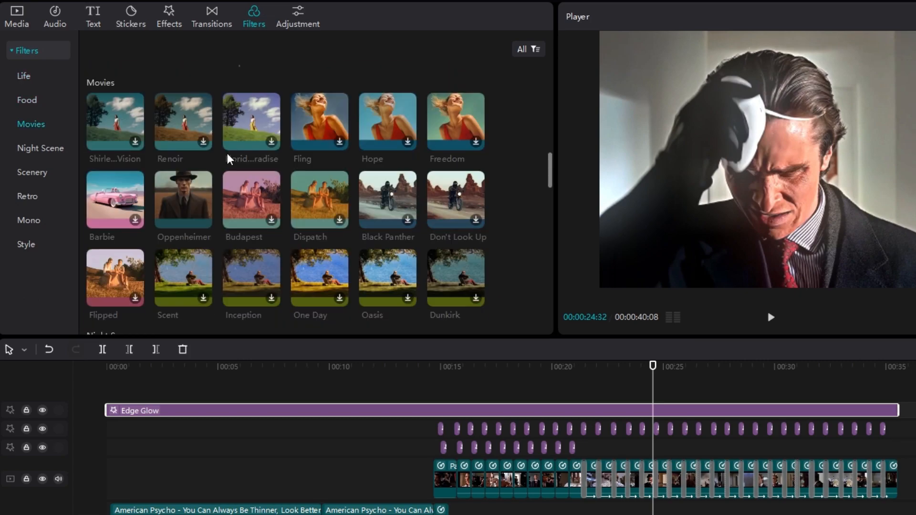
left_click_drag(186, 200, 163, 390)
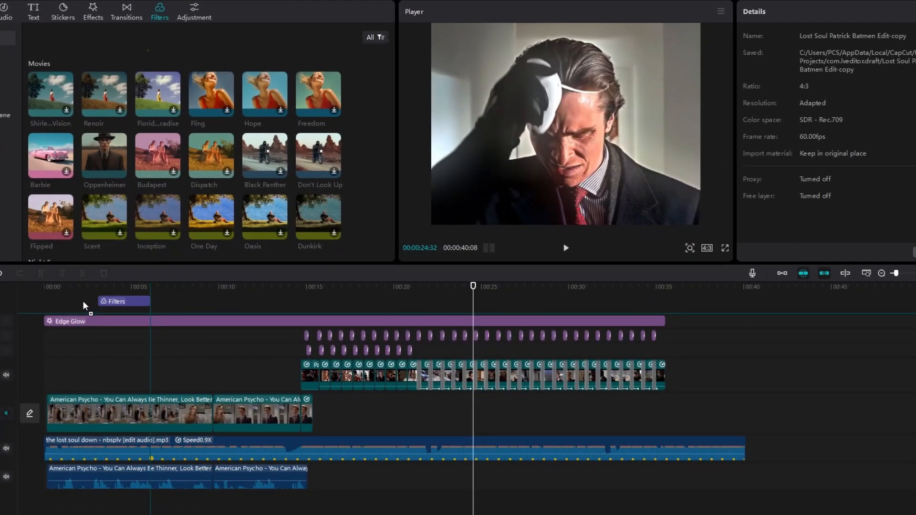
left_click_drag(43, 310, 664, 338)
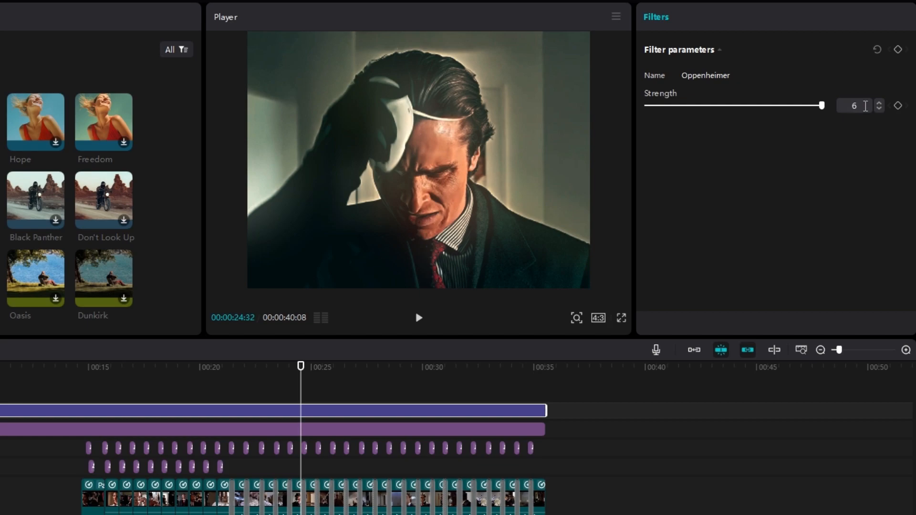
key("Return")
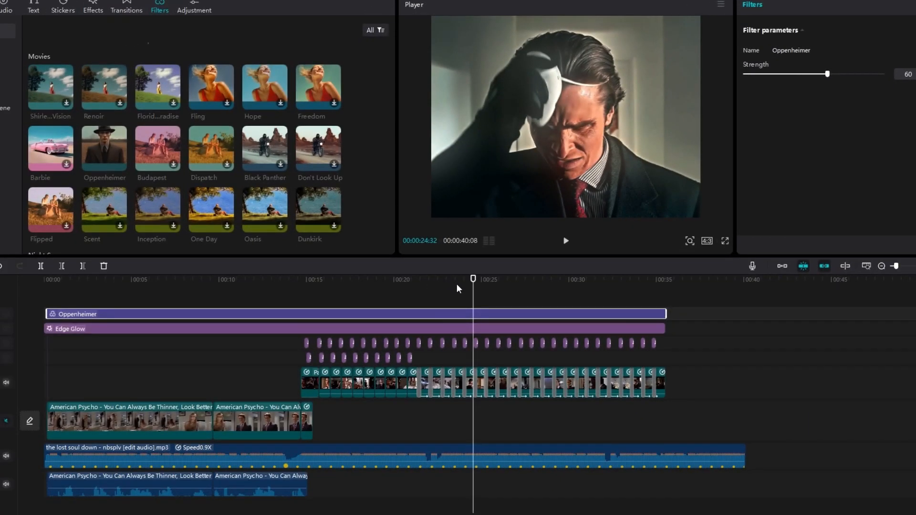
left_click_drag(474, 284, 274, 285)
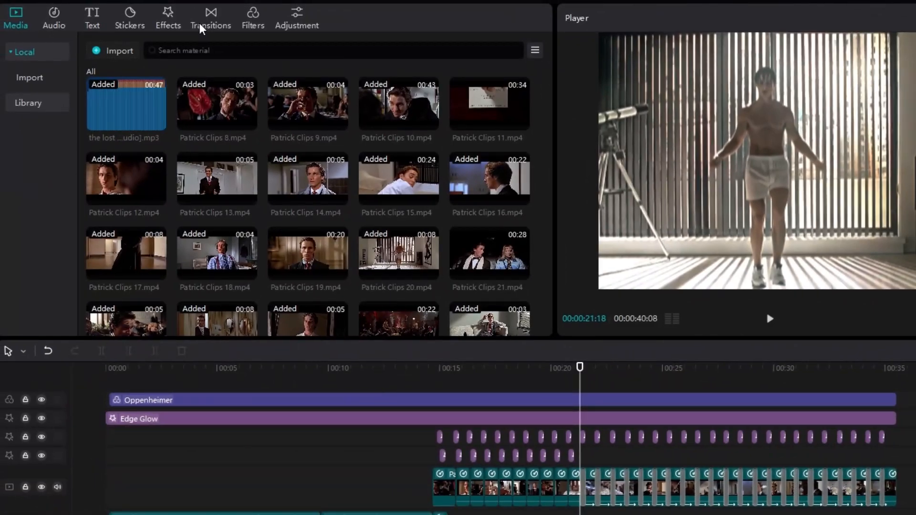
Try generating English auto captions from the speech in the edit
left_click(97, 19)
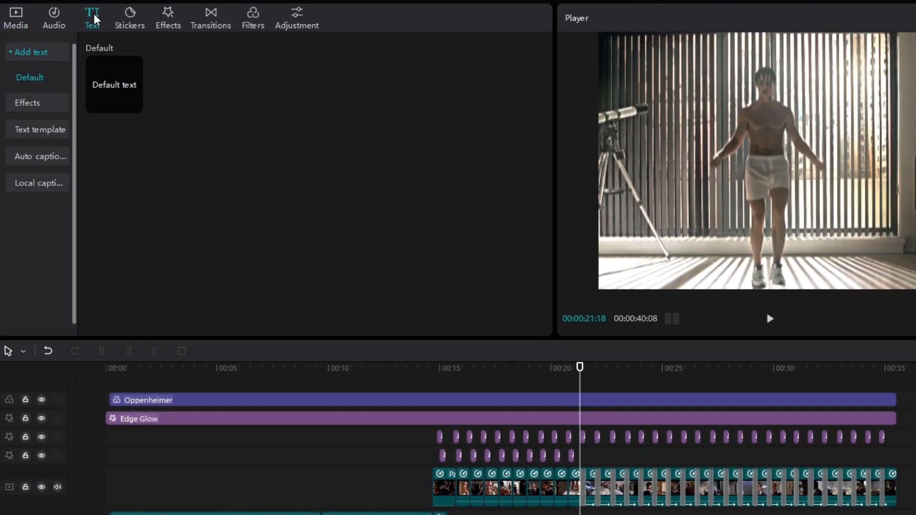
left_click(47, 160)
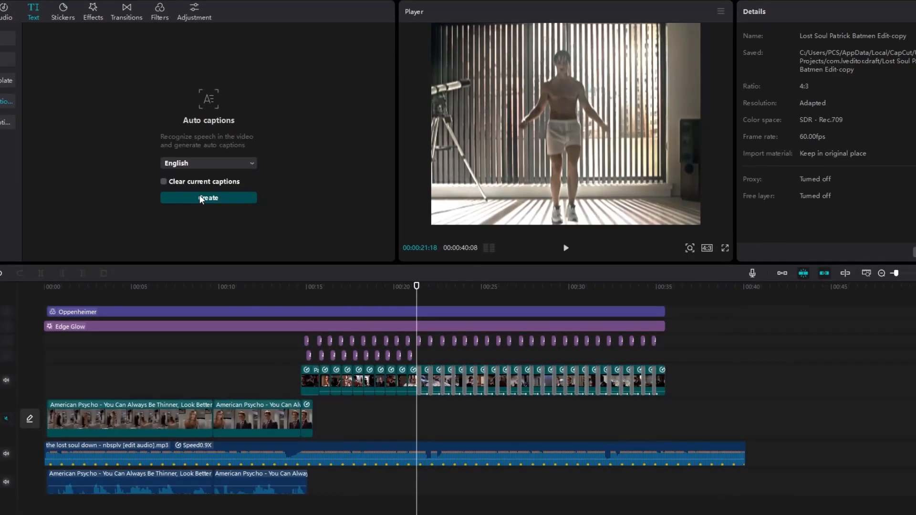
left_click(297, 253)
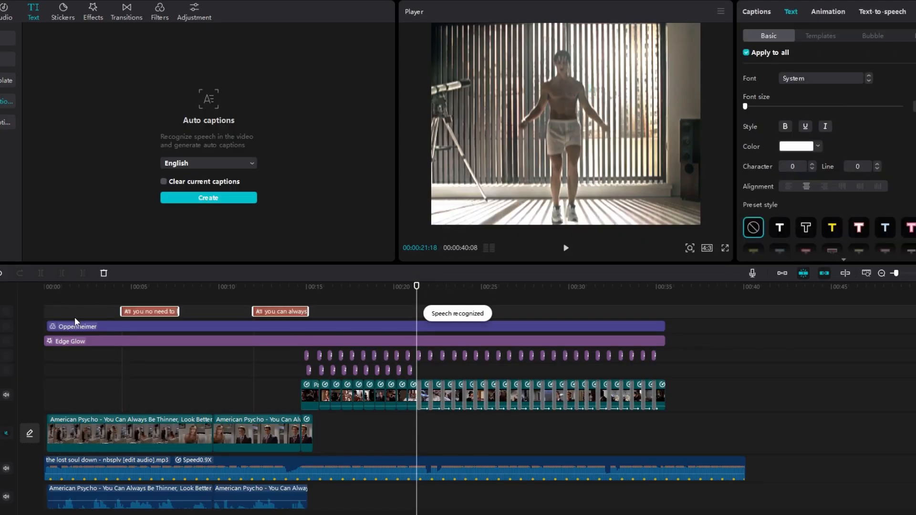
left_click(48, 327)
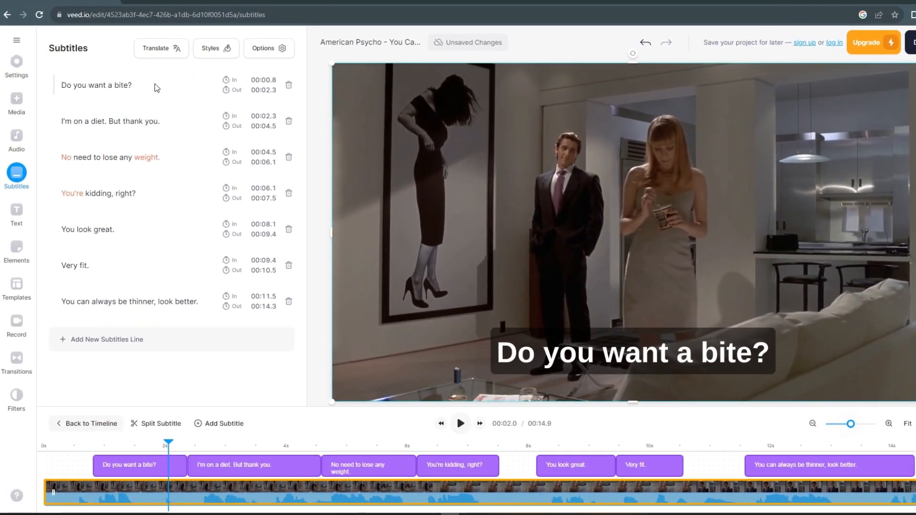
Copy the first subtitle line from VEED and add it in CapCut as the text "Do you want a bite?" at 00:00:00:55
left_click_drag(156, 87, 62, 87)
key("ctrl+c")
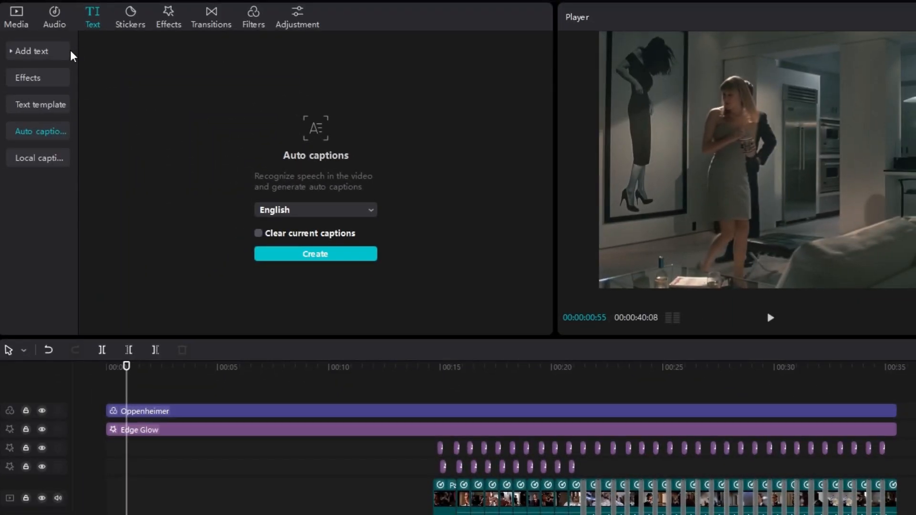
left_click(56, 51)
left_click_drag(97, 78, 152, 405)
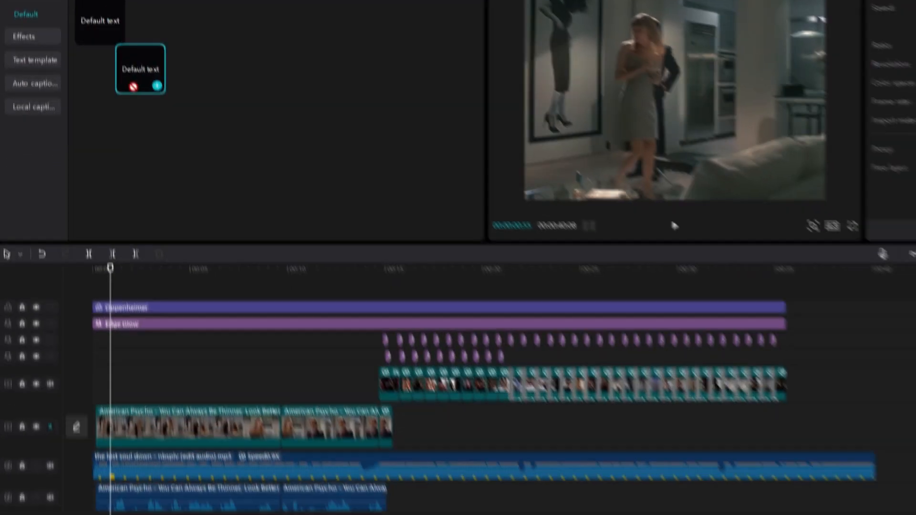
left_click_drag(109, 281, 109, 280)
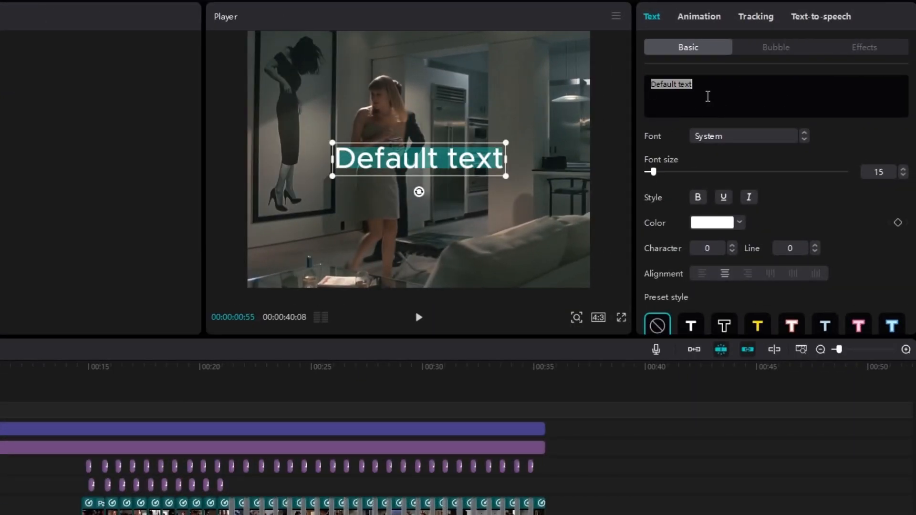
key("ctrl+v")
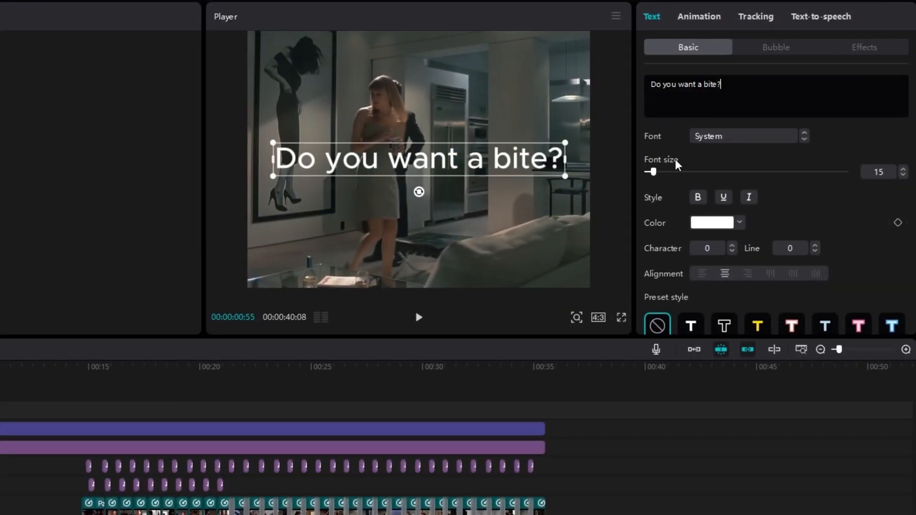
Set the subtitle's font to Helvetica (HelveticaLTPro-Black) and its font size to 13
left_click(738, 138)
scroll(757, 377, "down", 15)
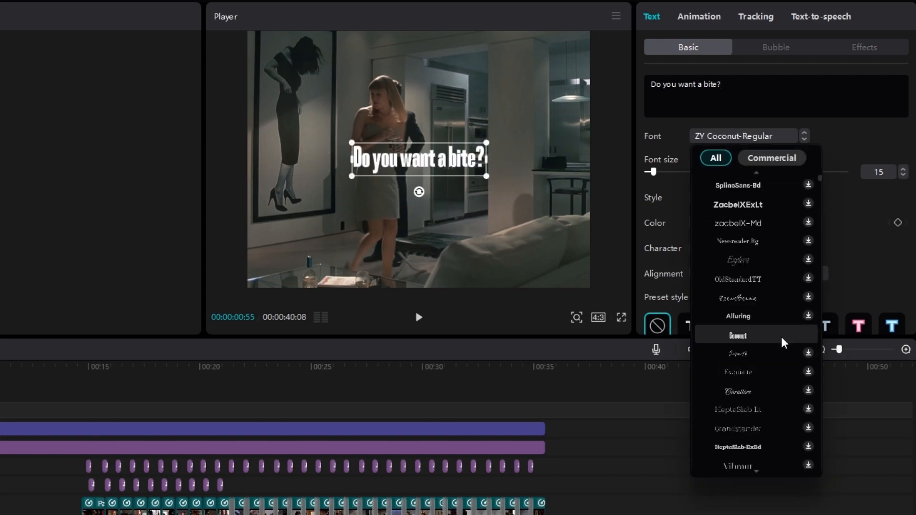
scroll(778, 373, "down", 10)
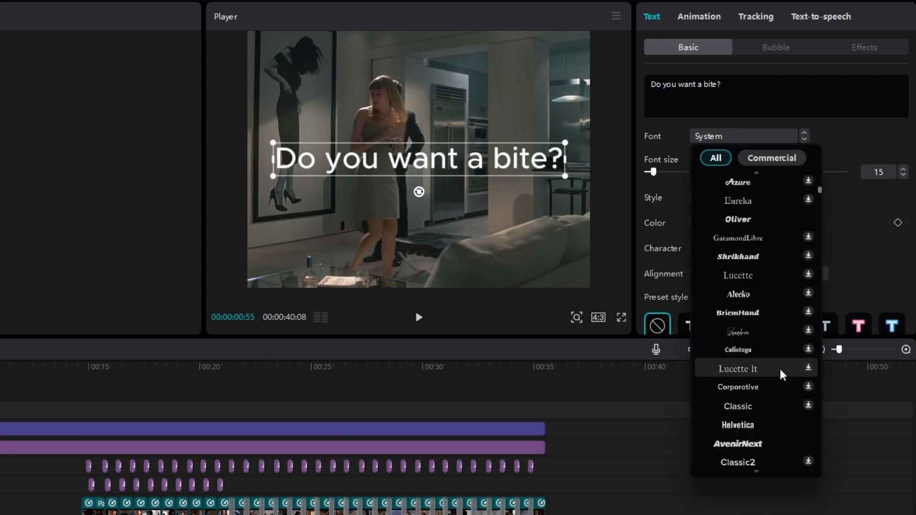
left_click(780, 421)
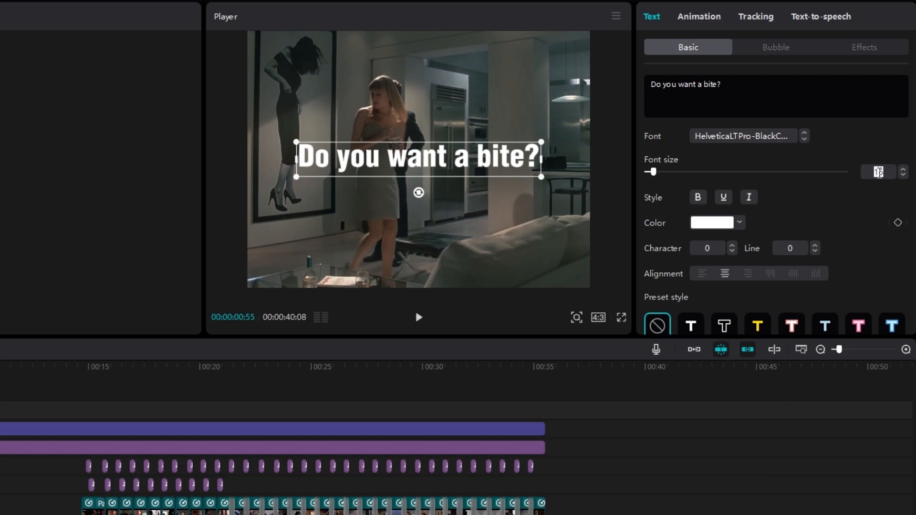
type("6")
left_click_drag(652, 173, 654, 173)
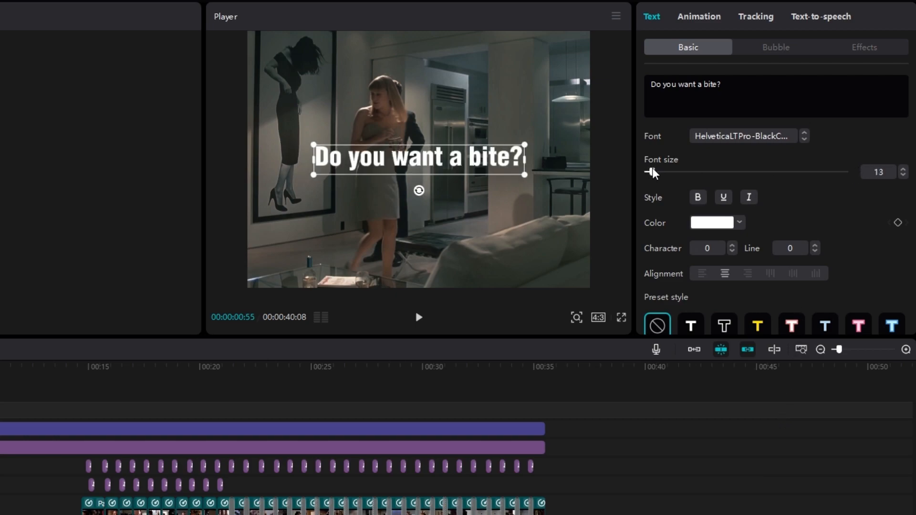
Colour only the word "bite?" in the subtitle bright cyan
scroll(821, 215, "down", 3)
scroll(722, 85, "up", 3)
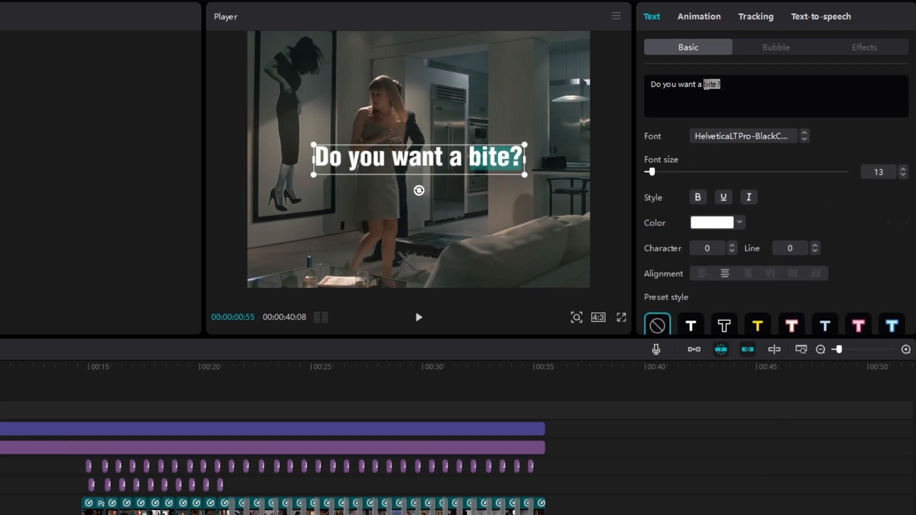
left_click(740, 222)
left_click(665, 448)
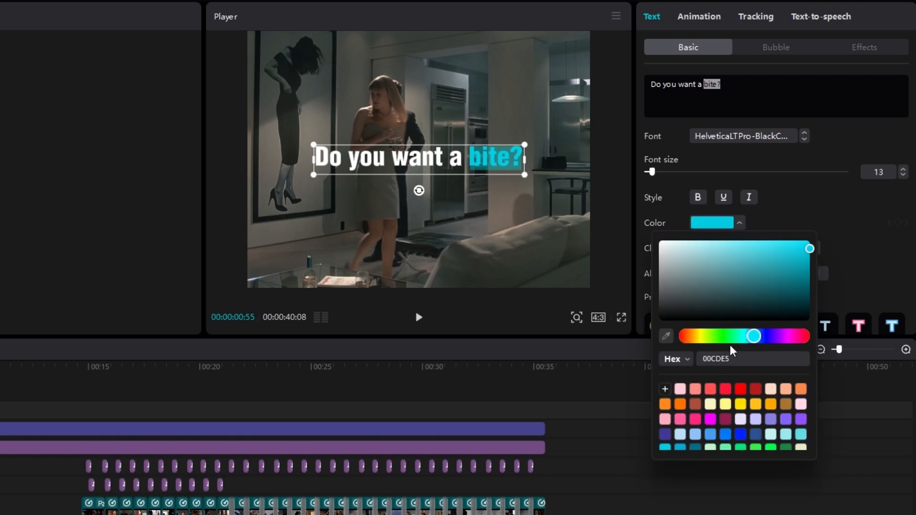
left_click(849, 145)
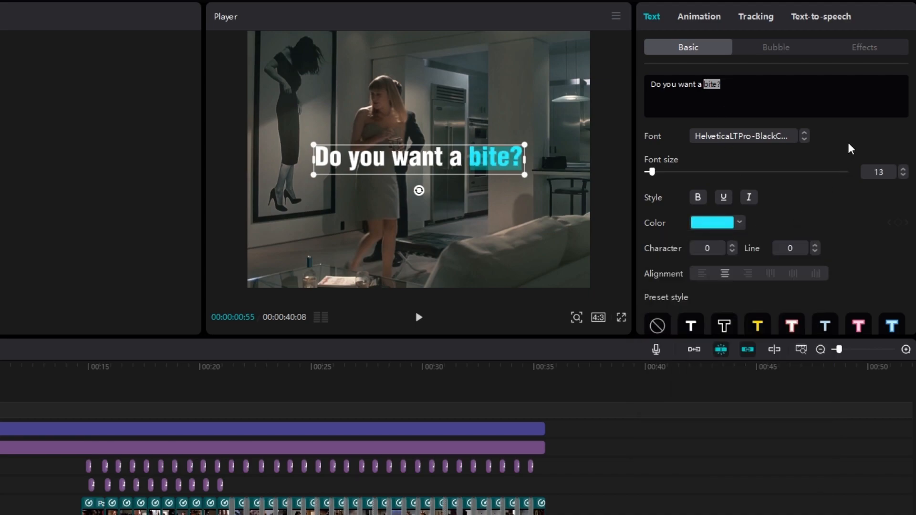
left_click(477, 209)
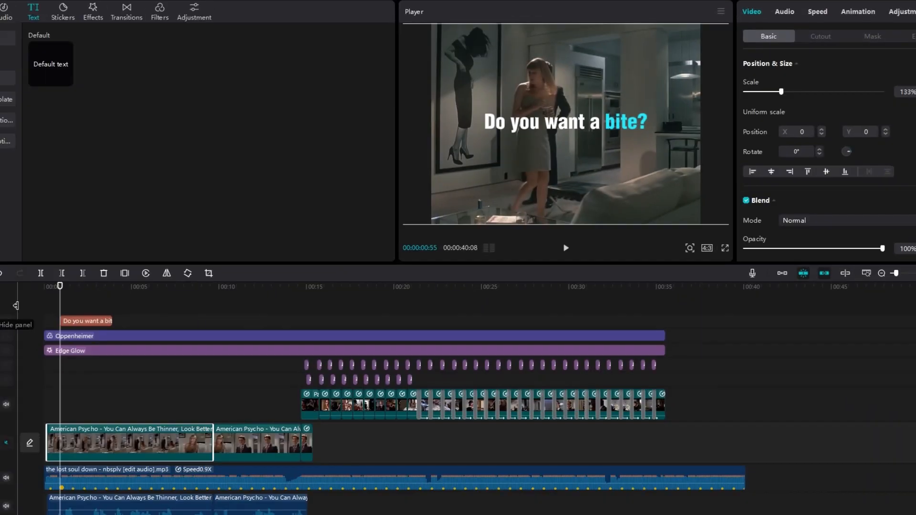
Give the subtitle a Blur Right entrance animation and a Fade Out exit animation
left_click_drag(60, 289, 72, 289)
left_click(85, 321)
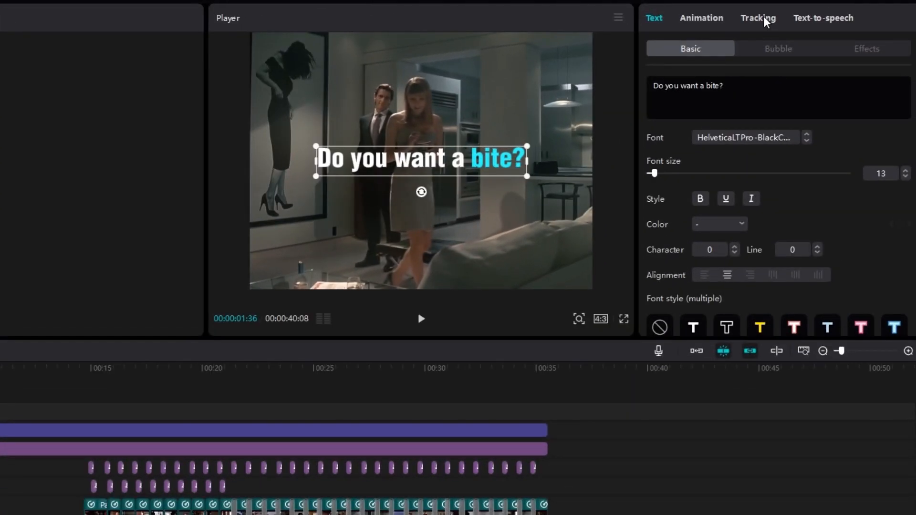
left_click(708, 21)
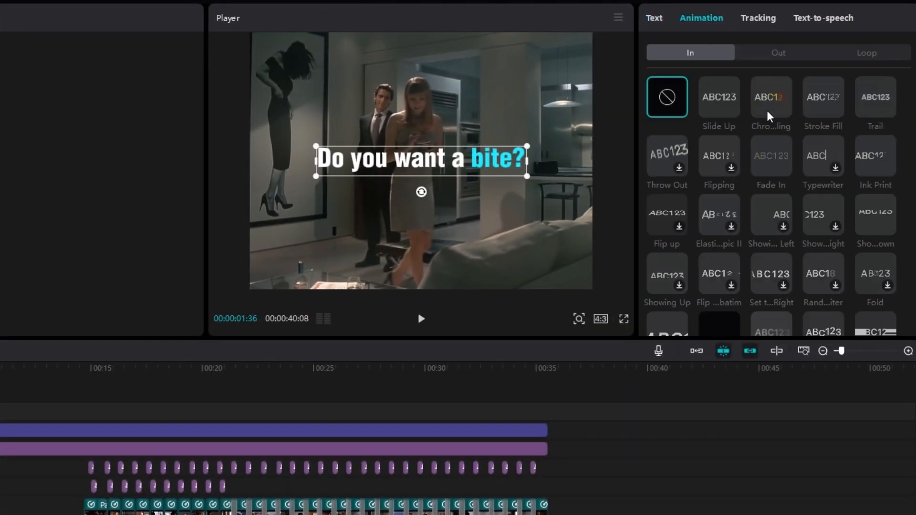
scroll(786, 187, "down", 3)
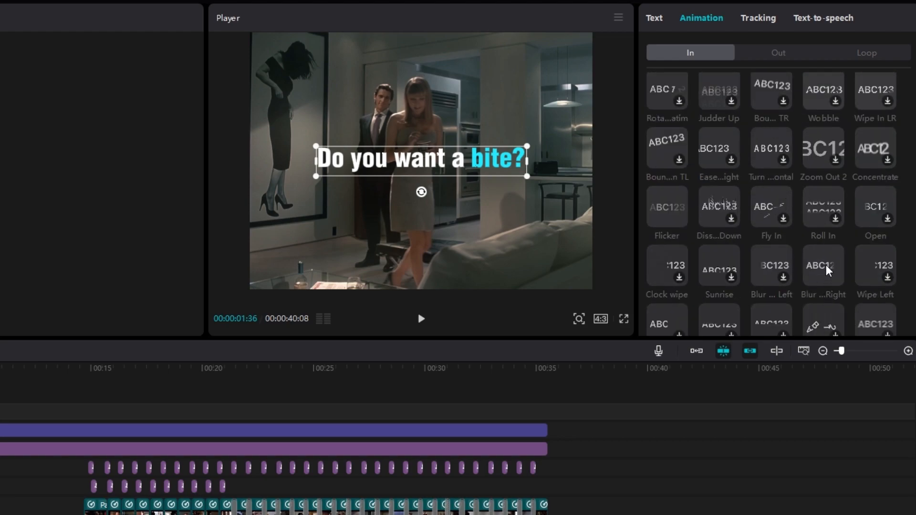
left_click(826, 265)
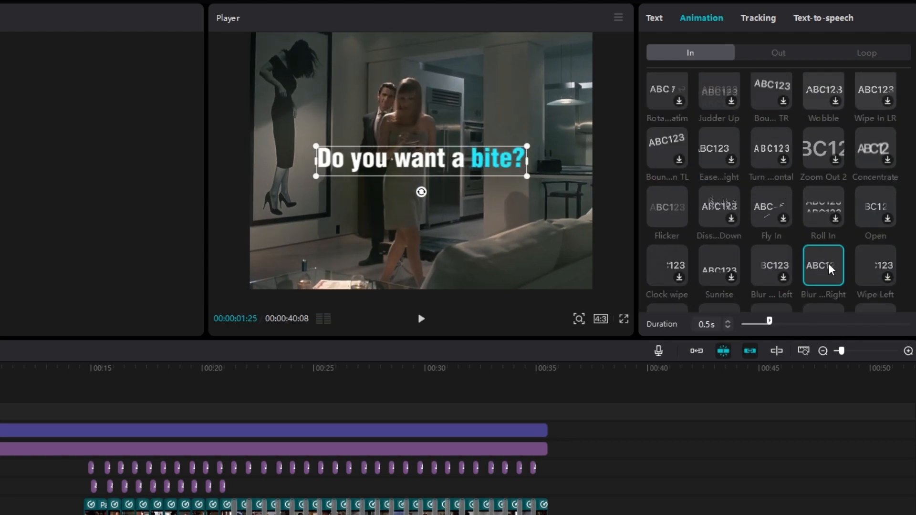
left_click(783, 52)
left_click(773, 157)
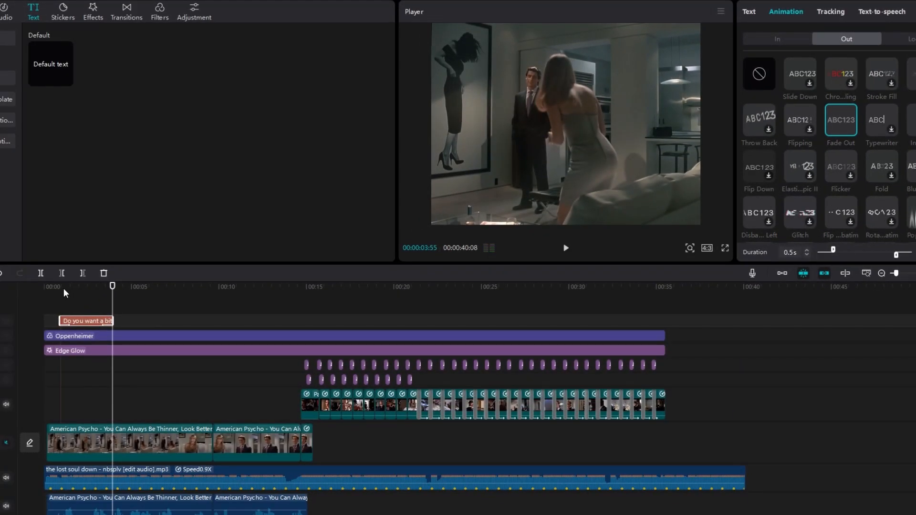
Shorten the "Do you want a bite?" text clip to end at about 2 seconds and play it back
left_click(61, 289)
key("space")
key("space")
mouse_move(113, 321)
left_mouse_down()
mouse_move(75, 316)
mouse_move(124, 310)
left_mouse_up()
scroll(94, 341, "up", 3)
scroll(95, 339, "down", 1)
left_click(71, 291)
key("space")
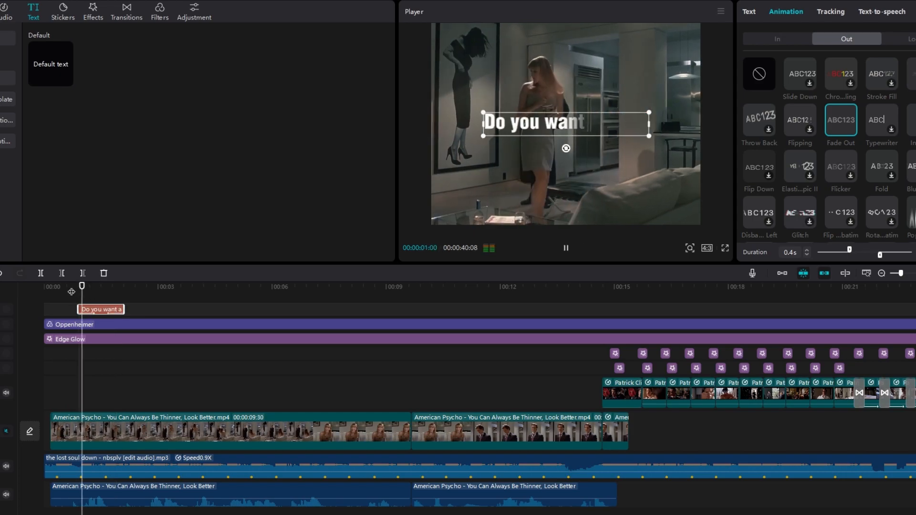
key("space")
Turn on a white Glow for the "Do you want a bite?" subtitle
left_click(83, 286)
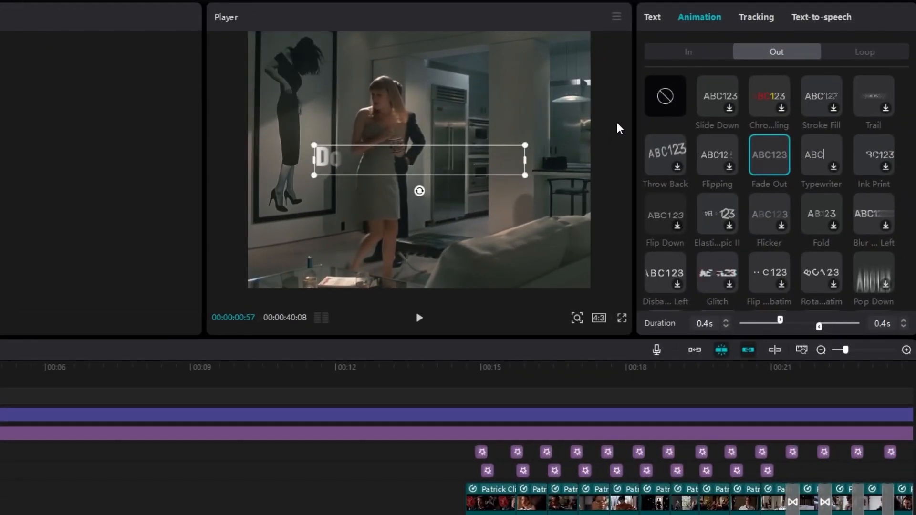
left_click(652, 19)
scroll(741, 215, "down", 10)
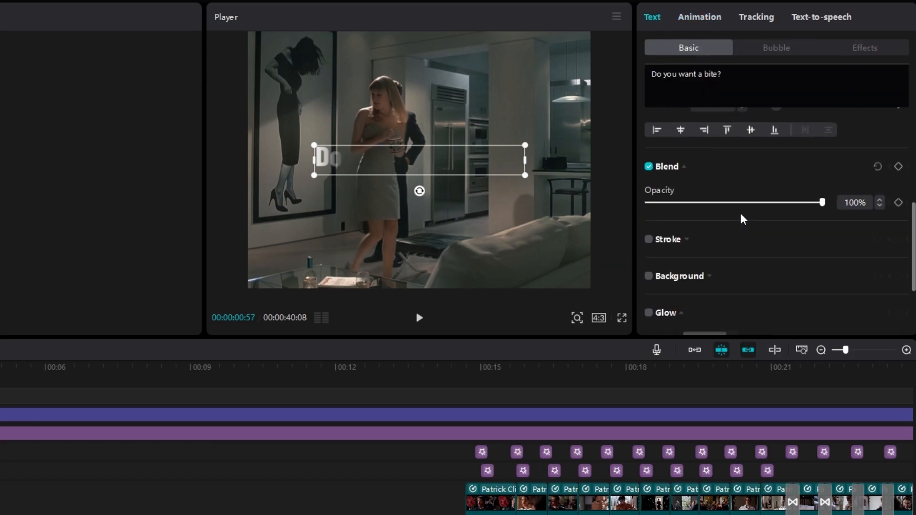
left_click(648, 183)
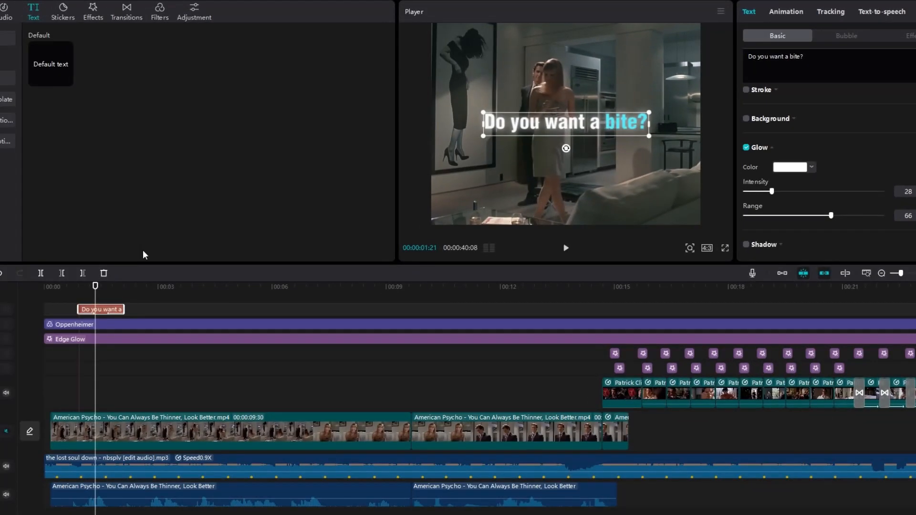
Keyframe the subtitle's glow intensity from 60 at 00:00:00:55 down to 25 at 00:00:01:25
left_click_drag(98, 287, 80, 287)
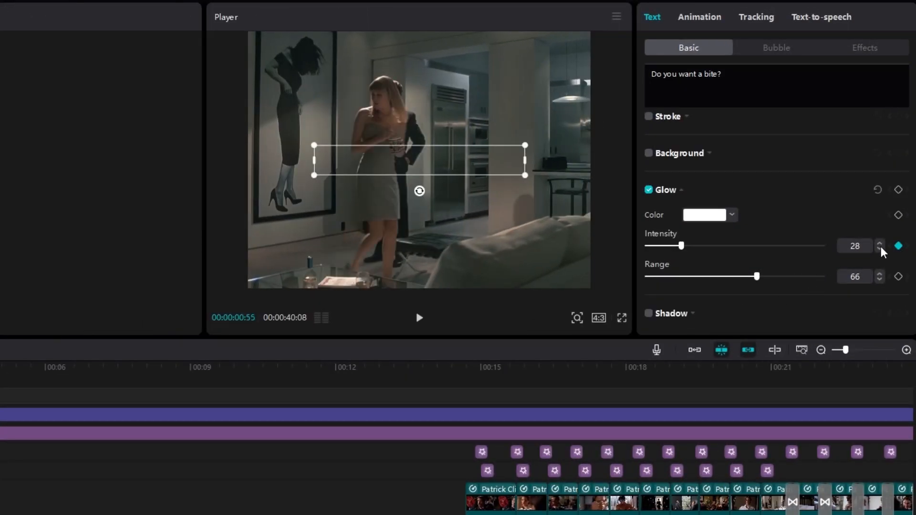
left_click(859, 246)
type("60")
key("Return")
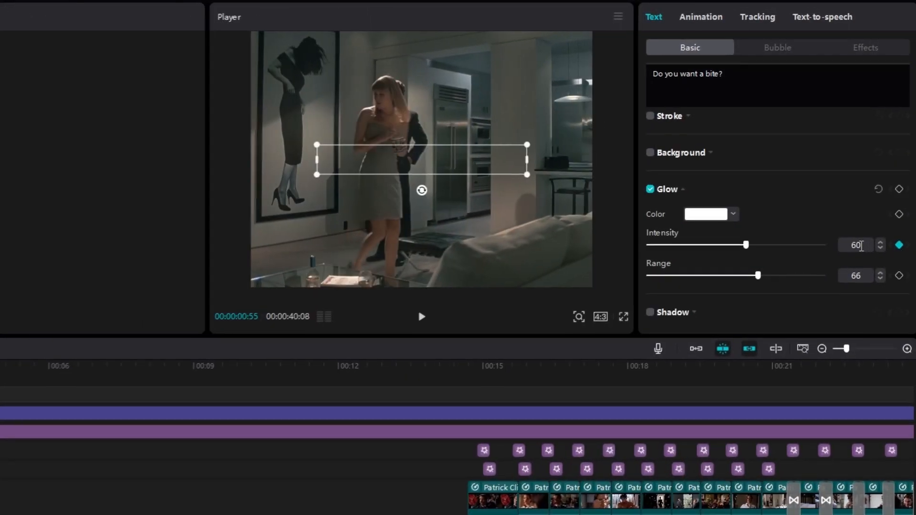
left_click_drag(79, 289, 98, 289)
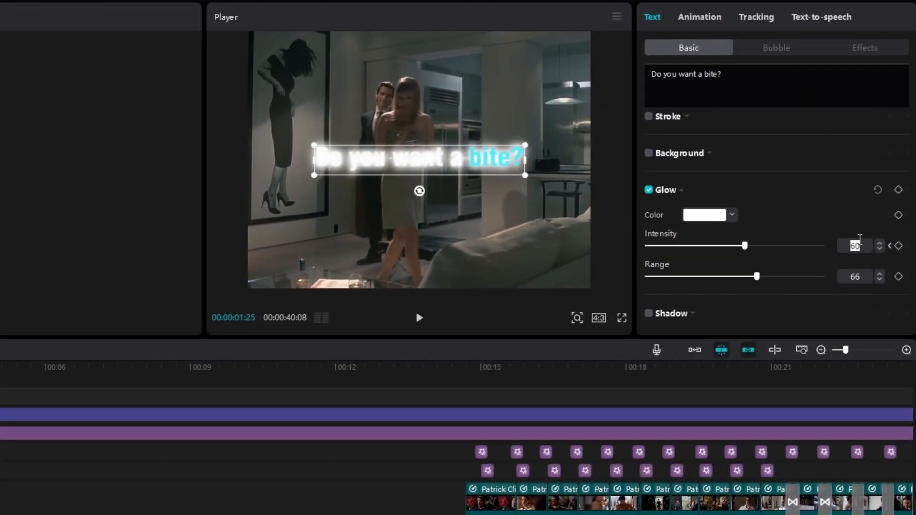
key("Return")
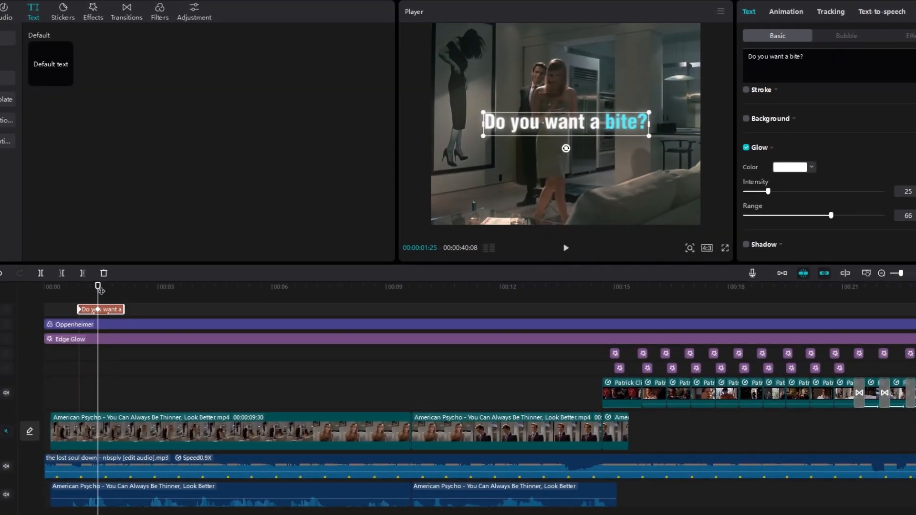
Play back the first subtitle's glow animation and the full set of subtitles over the opening dialogue
left_click_drag(99, 290, 77, 287)
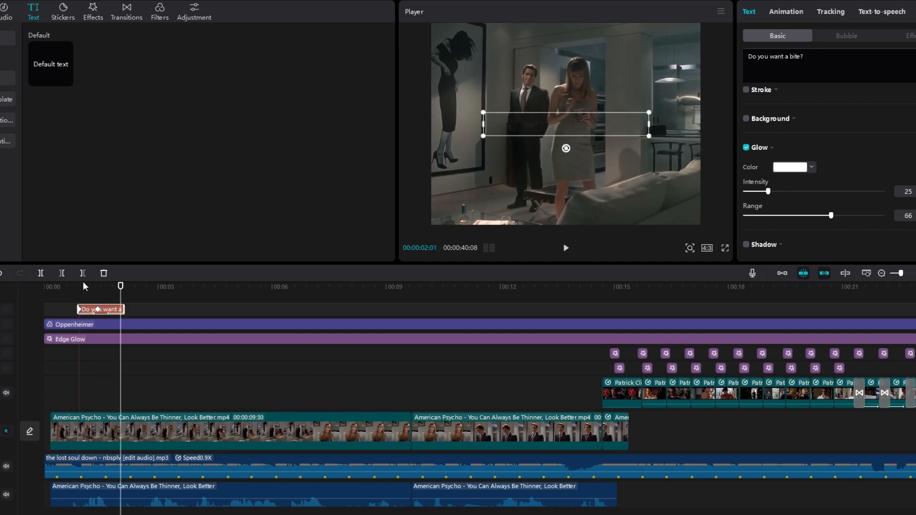
left_click(71, 288)
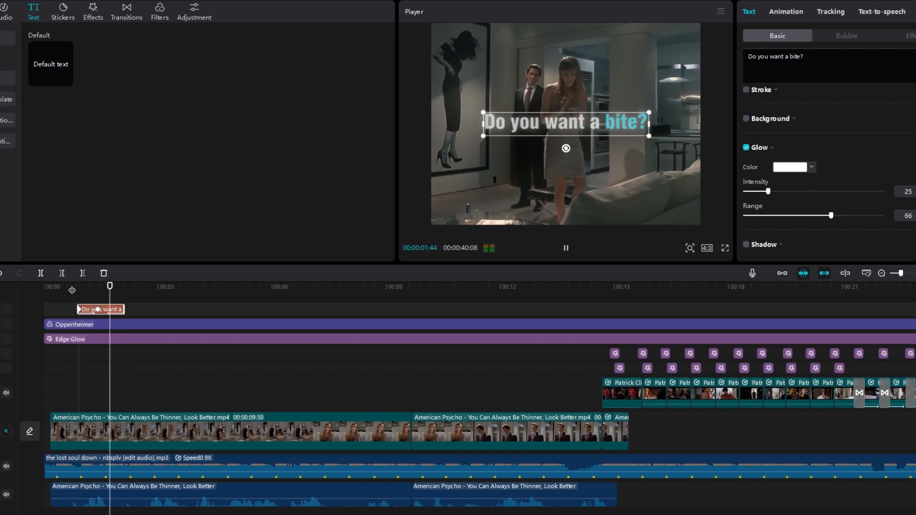
left_click_drag(81, 289, 105, 288)
left_click_drag(121, 289, 56, 293)
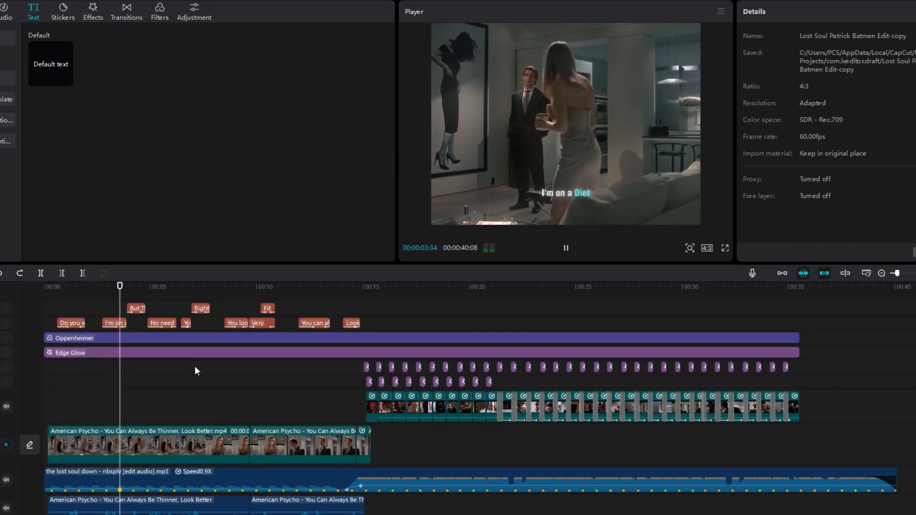
scroll(191, 363, "up", 2)
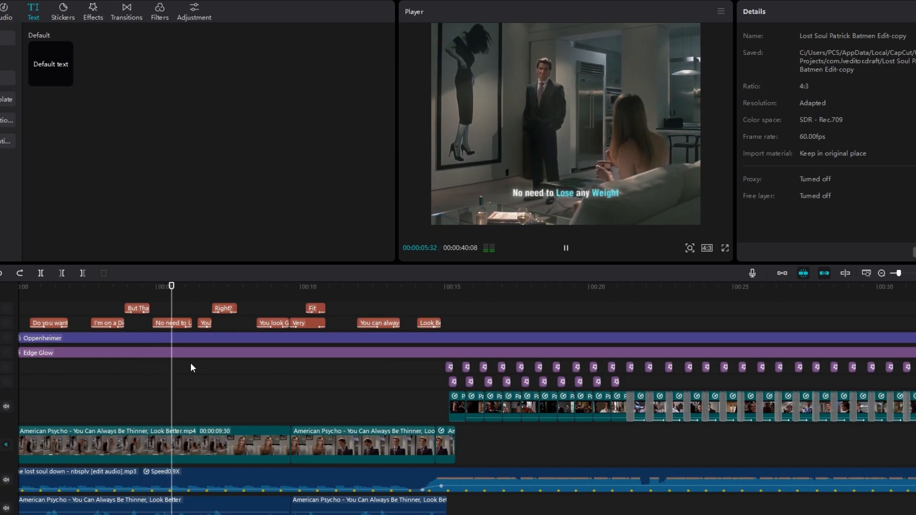